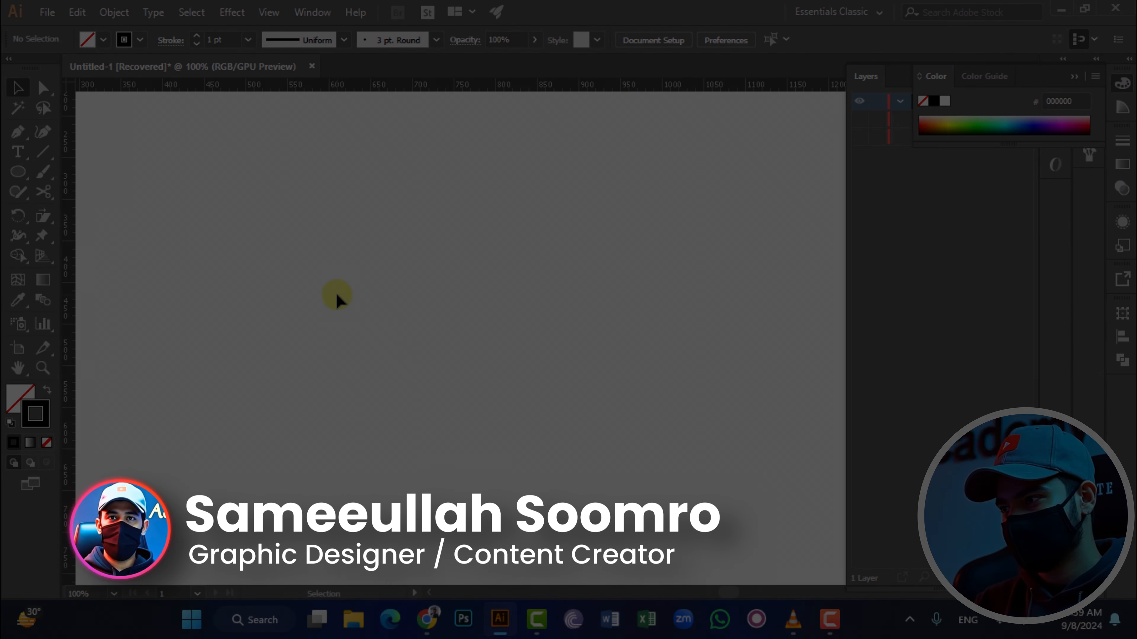
Switch to Chrome, open the DaFont website from the dafont search results and look through the recently added fonts.
click(427, 627)
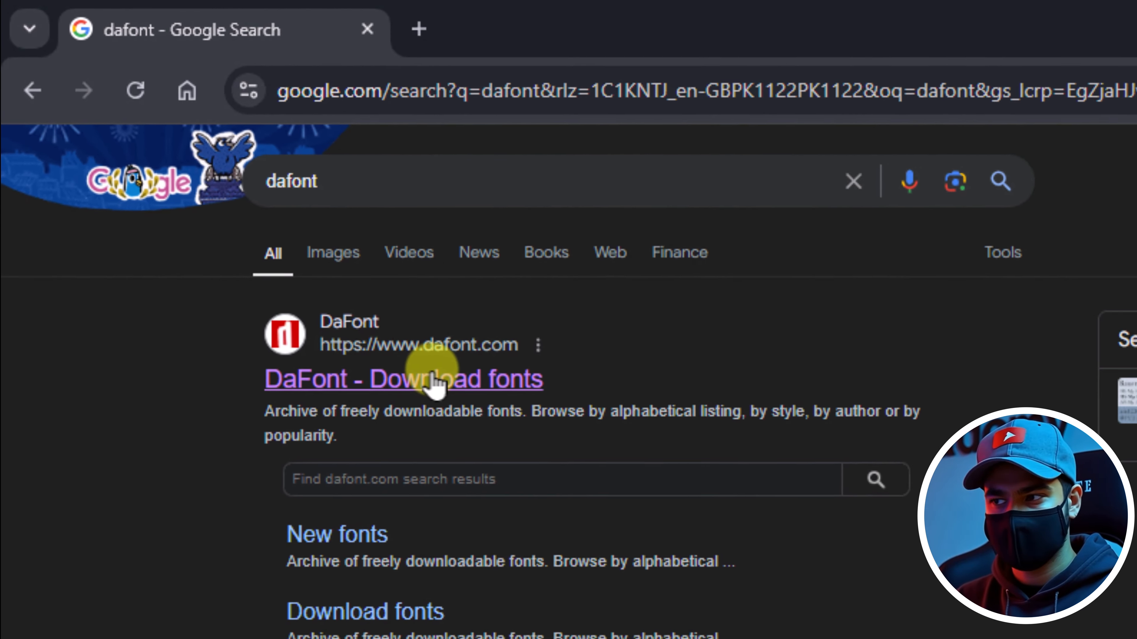
click(431, 379)
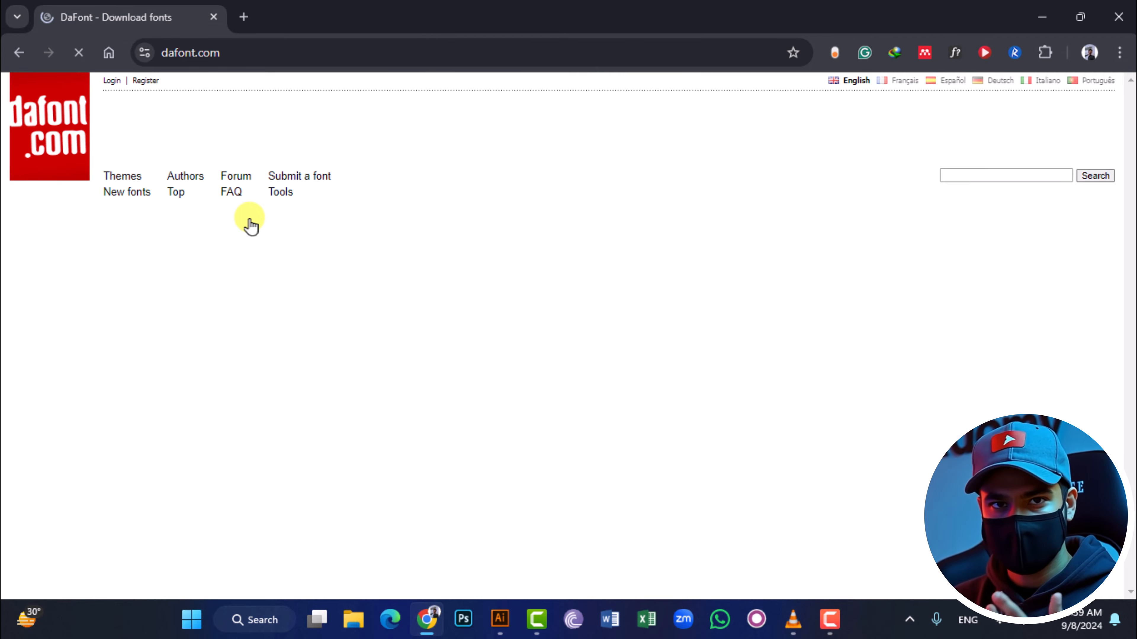
scroll(295, 327, down, 7)
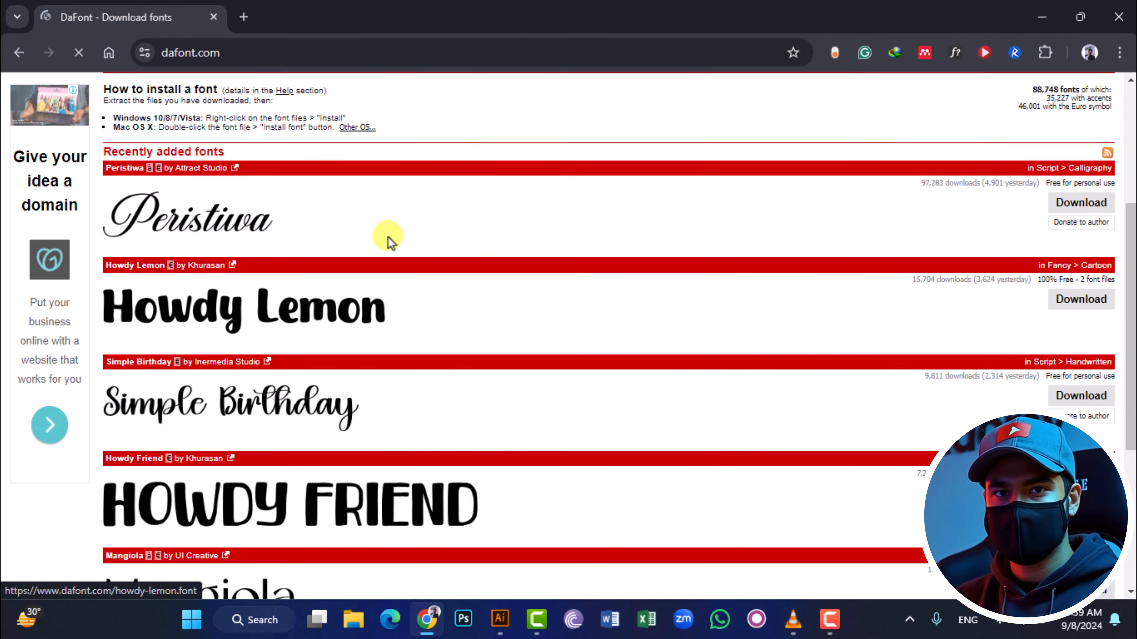
scroll(297, 409, down, 3)
scroll(286, 403, up, 10)
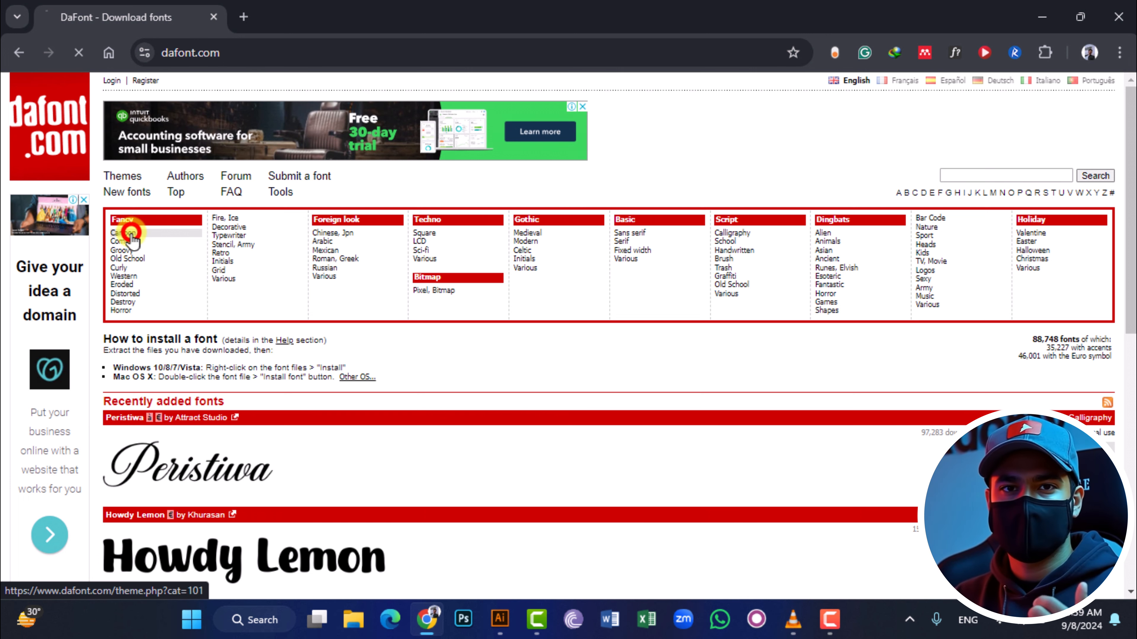
Browse the fonts listed in the Fancy > Cartoon category.
scroll(192, 292, down, 5)
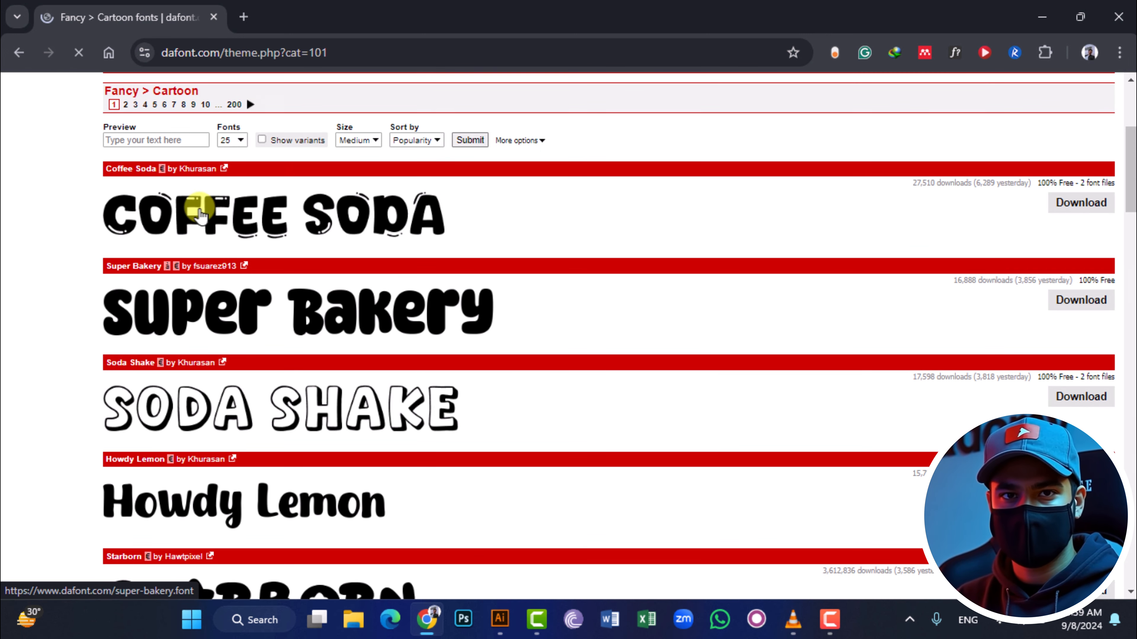
scroll(197, 388, down, 4)
scroll(233, 457, down, 5)
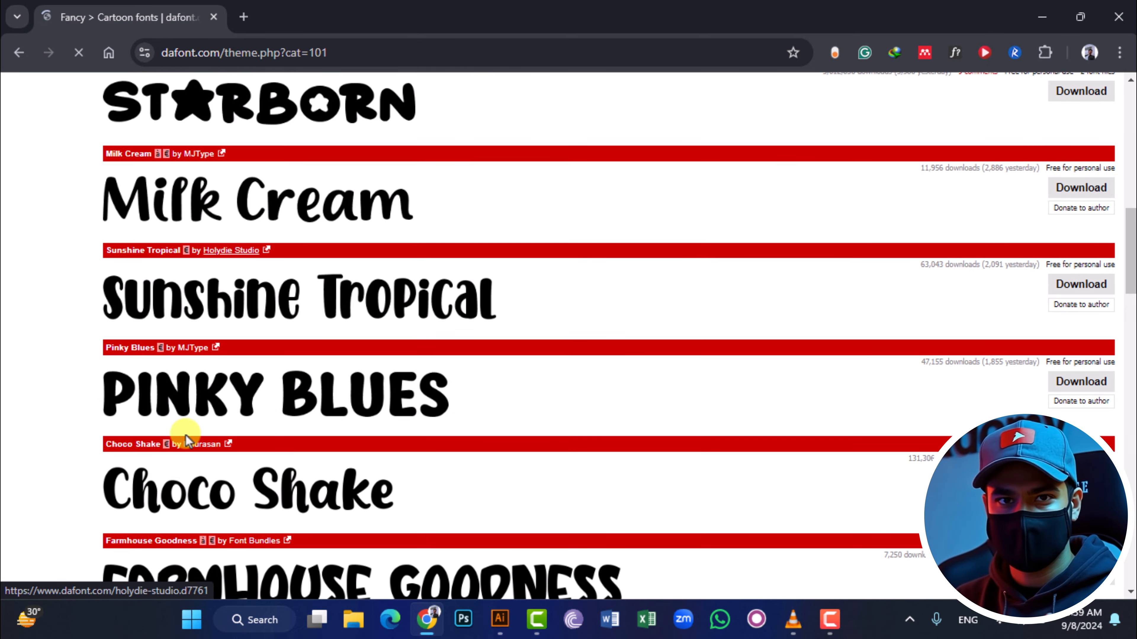
scroll(247, 388, down, 3)
scroll(249, 386, up, 15)
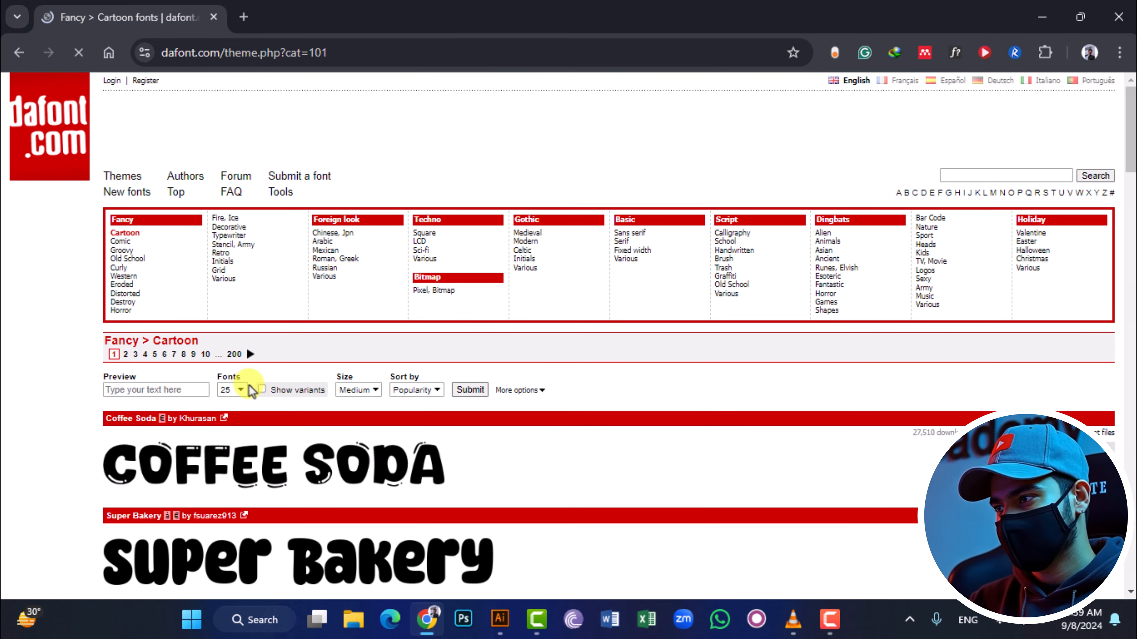
Browse the Fancy > Comic fonts and the Fancy > Old School fonts.
click(127, 244)
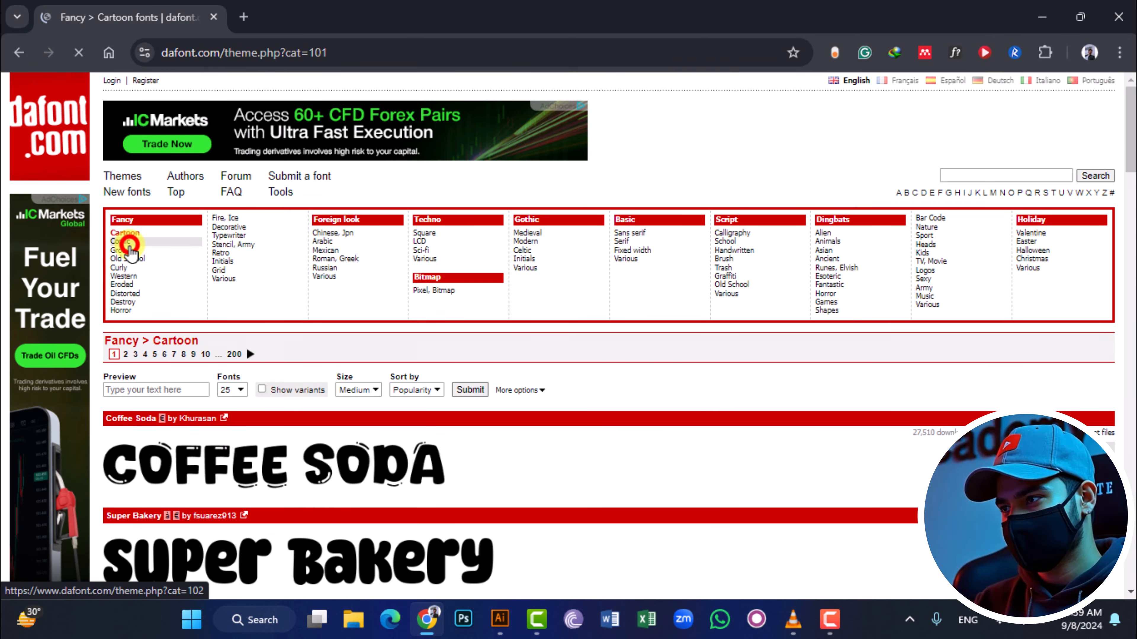
scroll(307, 358, down, 8)
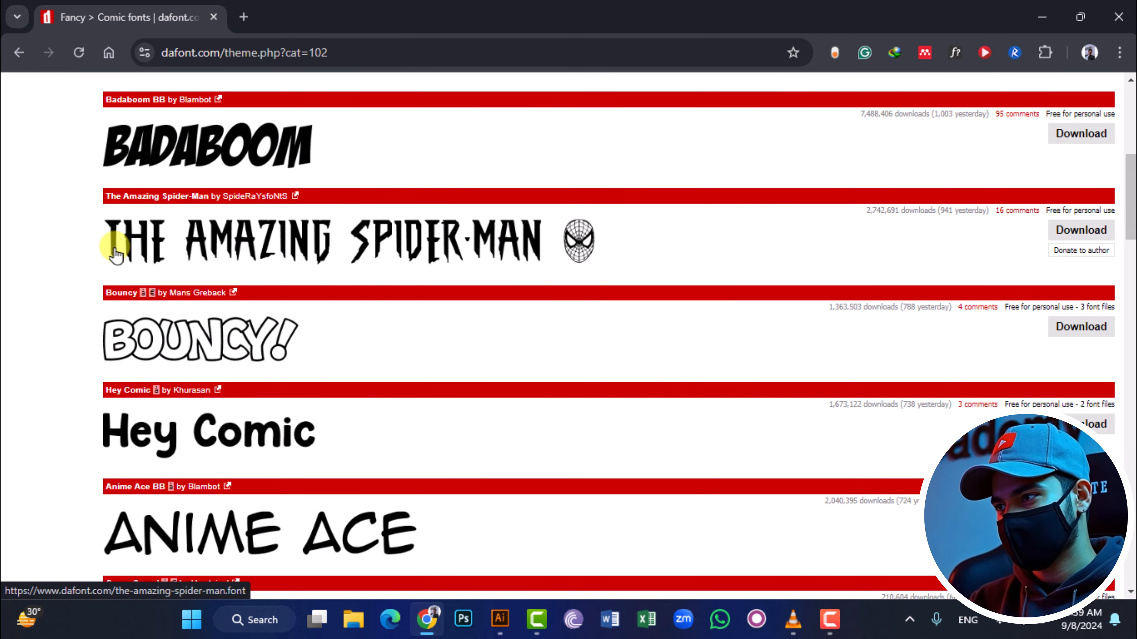
scroll(546, 246, down, 5)
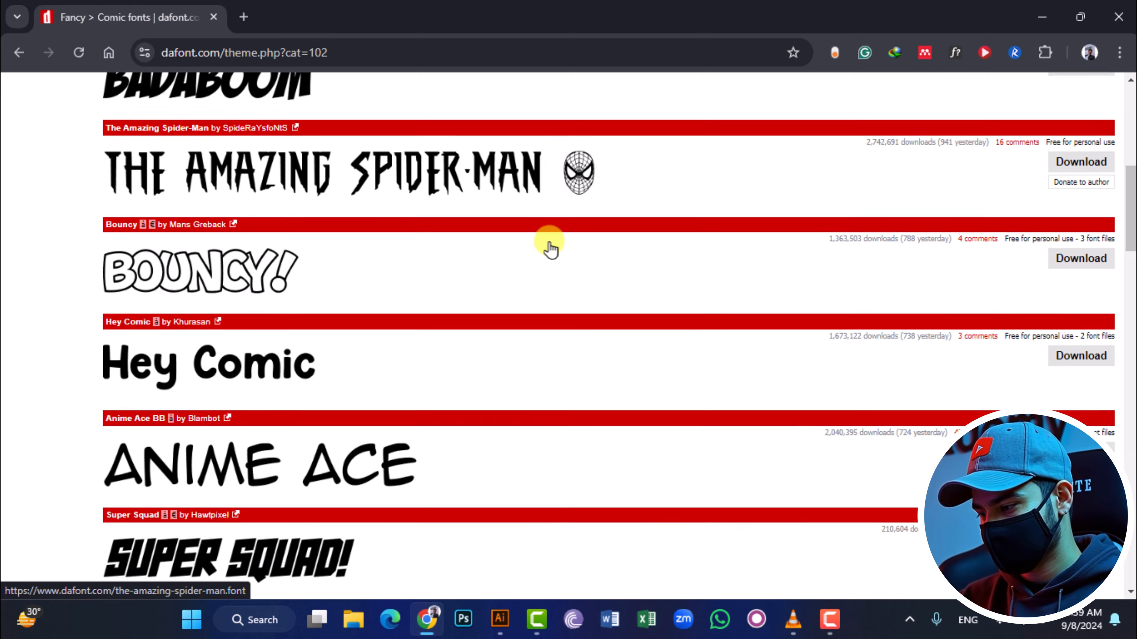
scroll(173, 234, up, 12)
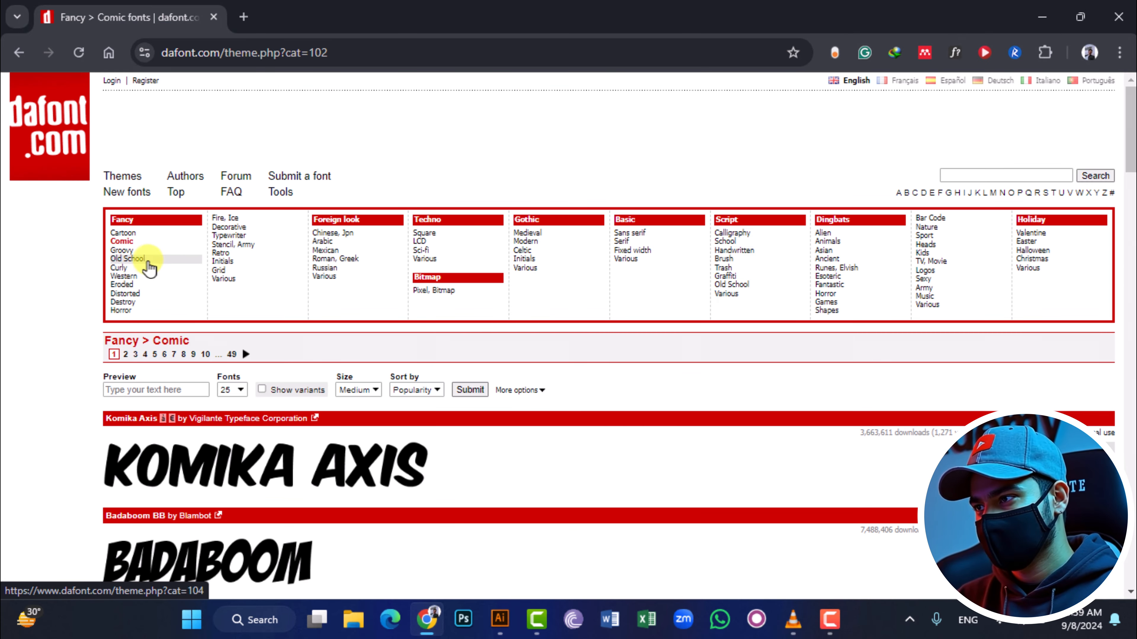
click(148, 259)
scroll(145, 254, down, 4)
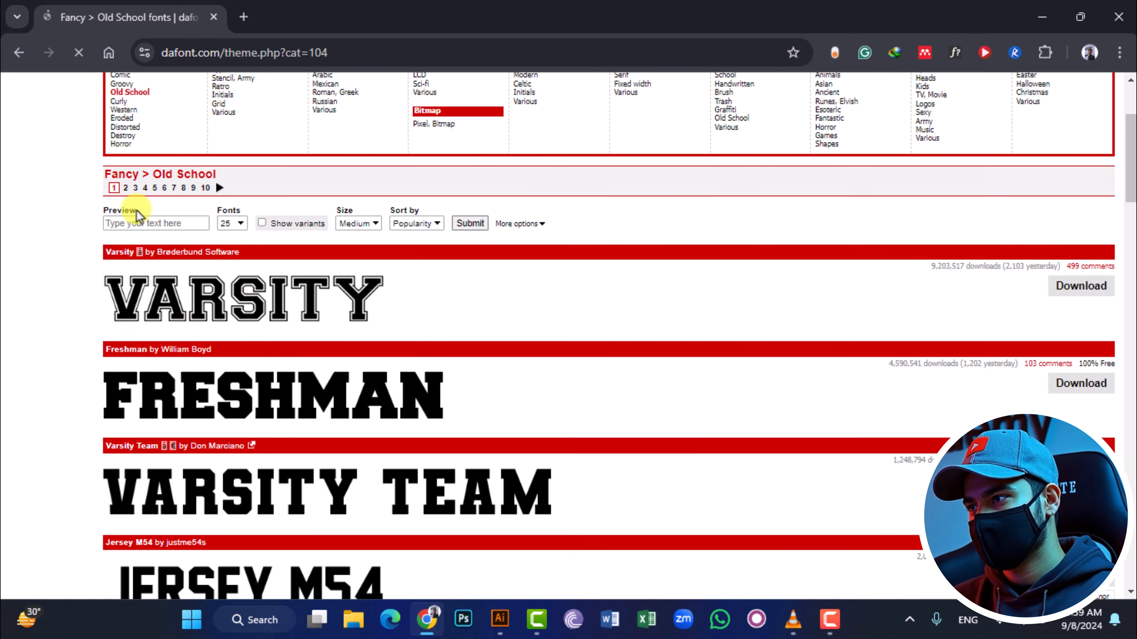
Look through the font previews in the Fancy > Horror category.
click(122, 143)
scroll(223, 338, down, 5)
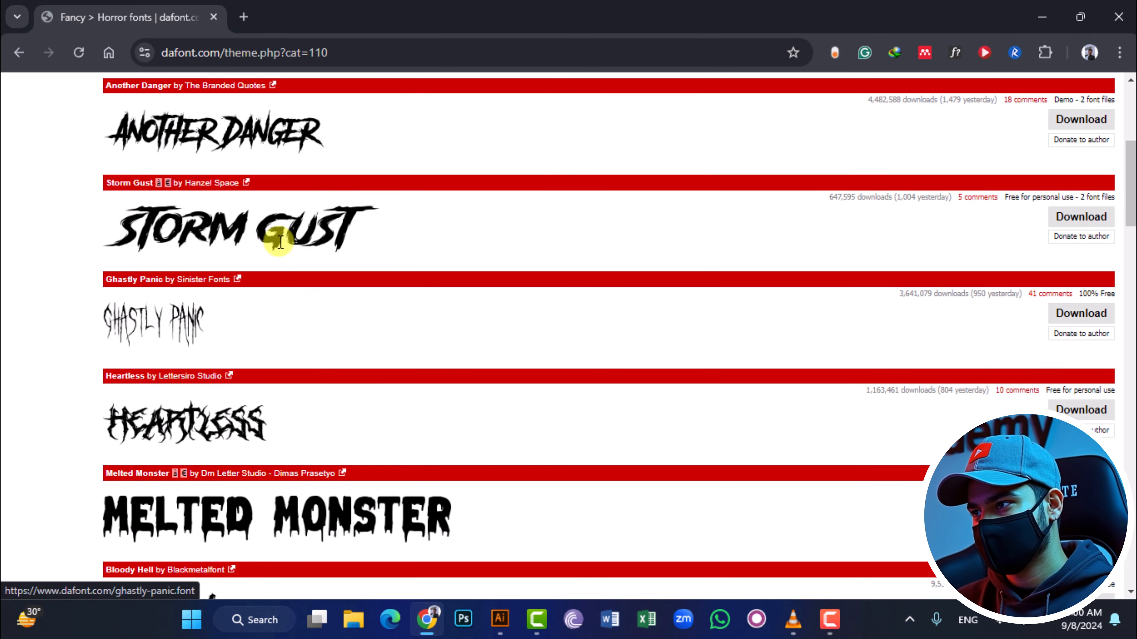
scroll(286, 291, down, 9)
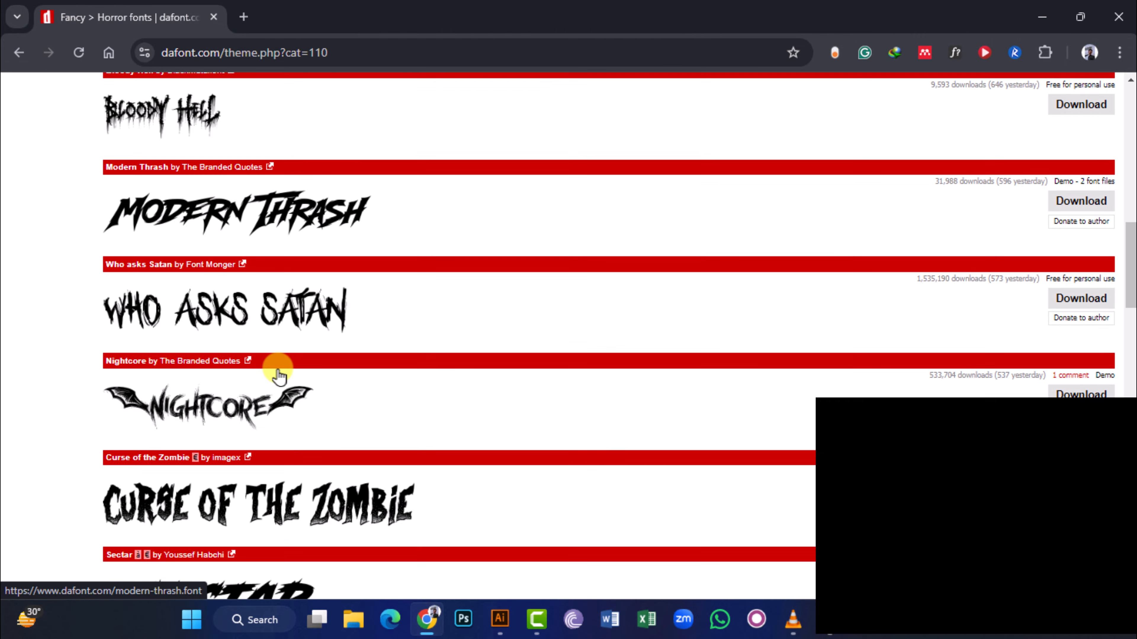
scroll(278, 374, up, 12)
scroll(279, 373, down, 12)
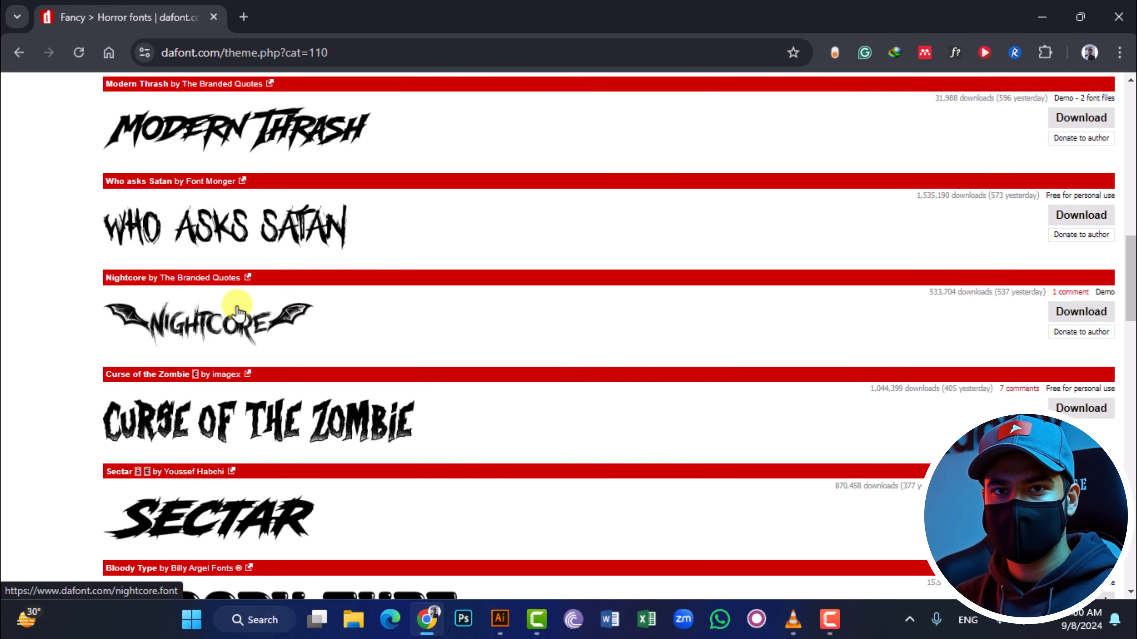
scroll(254, 356, up, 12)
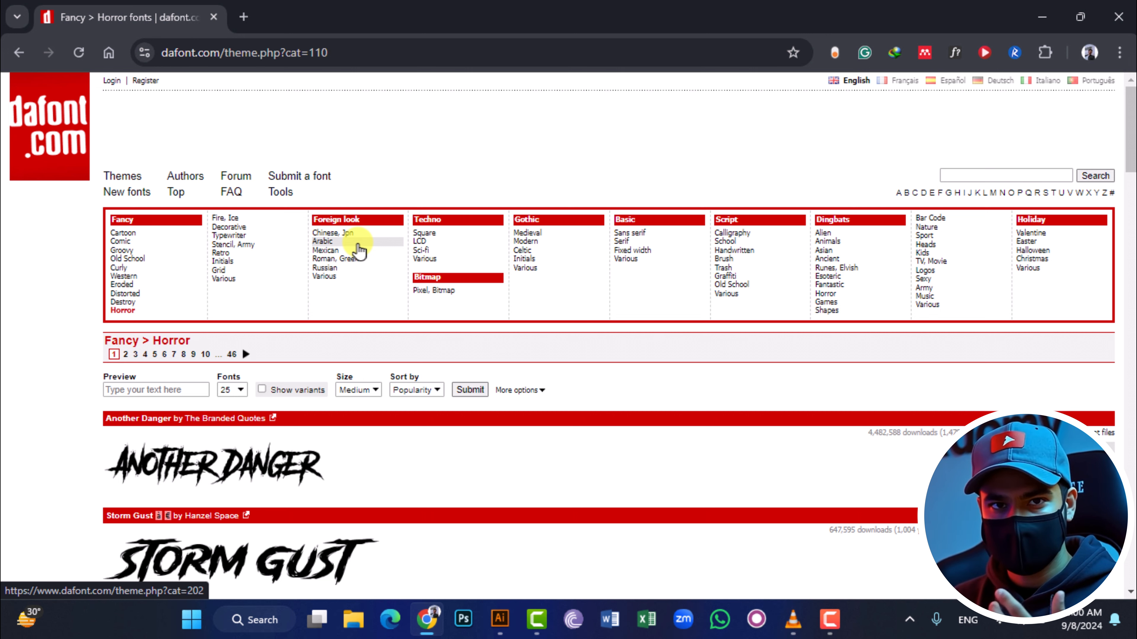
View the font previews in the Techno categories LCD and Sci-fi.
click(442, 242)
scroll(266, 318, down, 5)
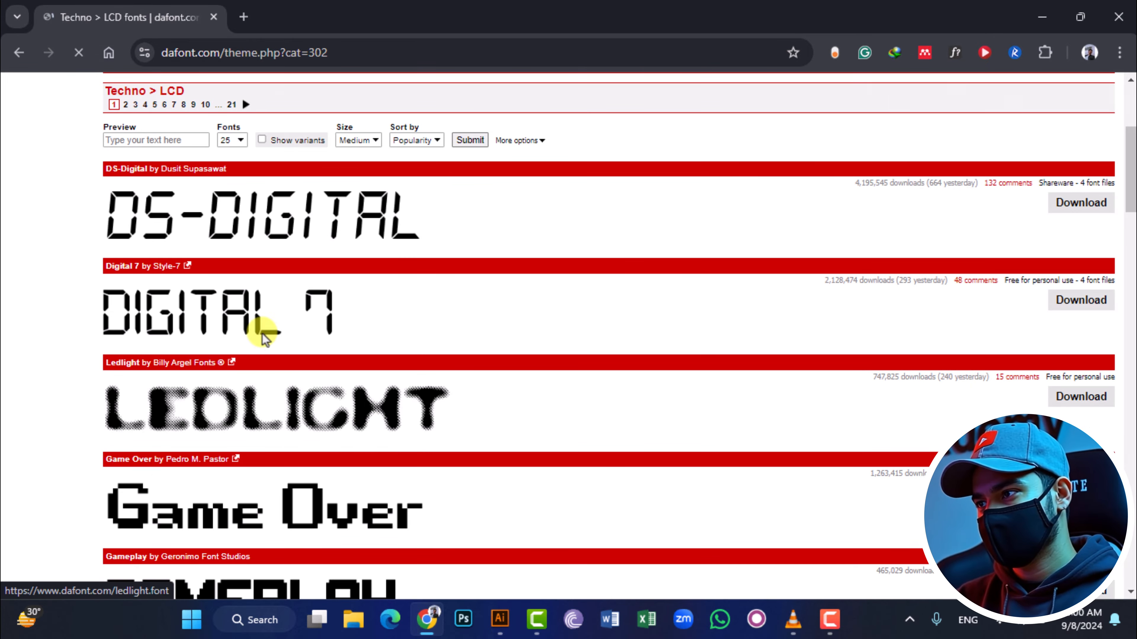
scroll(326, 370, up, 5)
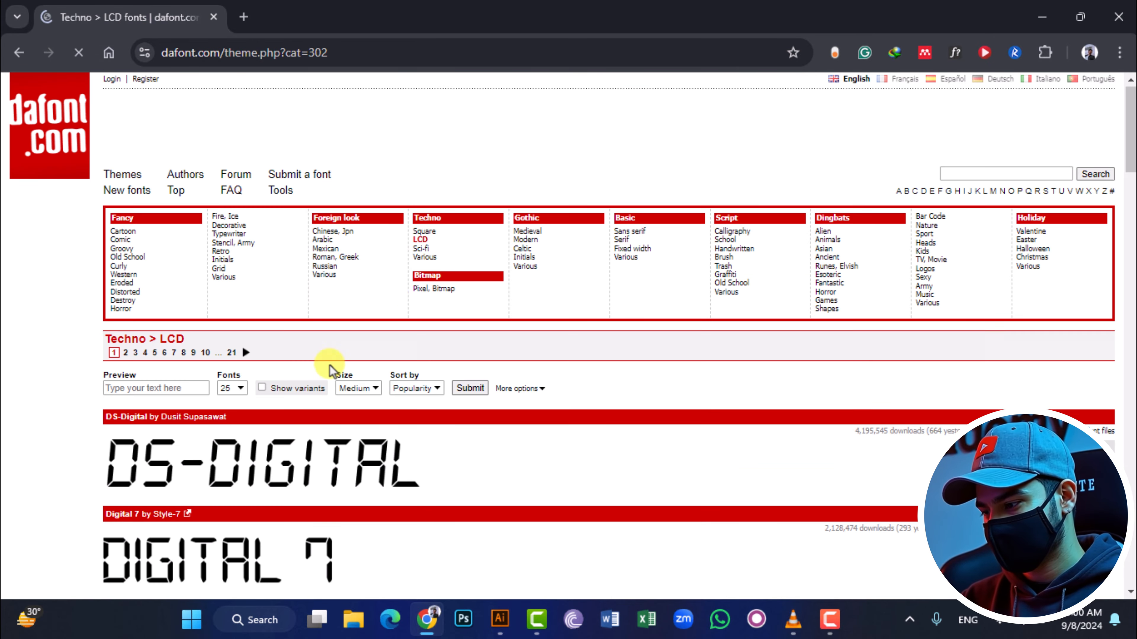
click(434, 253)
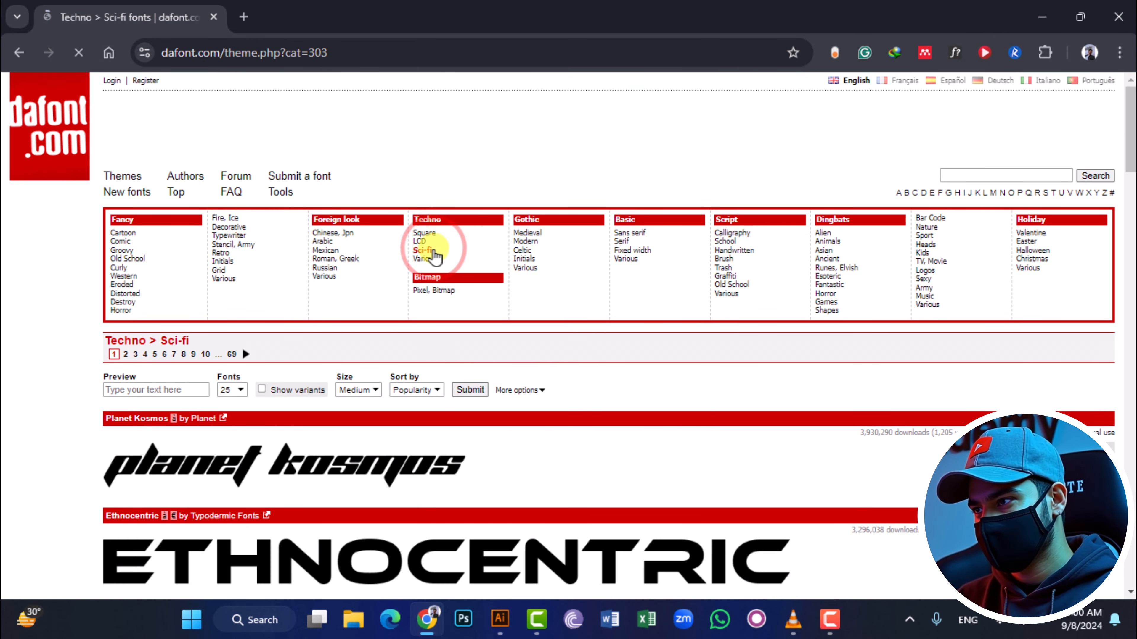
scroll(407, 304, down, 5)
scroll(479, 305, down, 1)
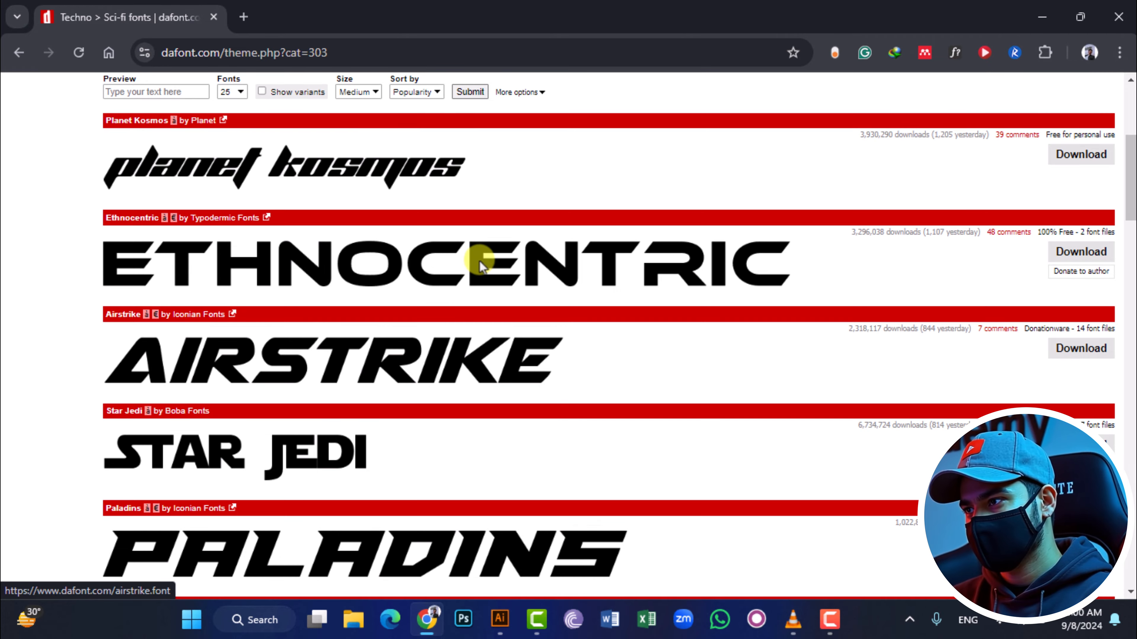
scroll(482, 254, up, 6)
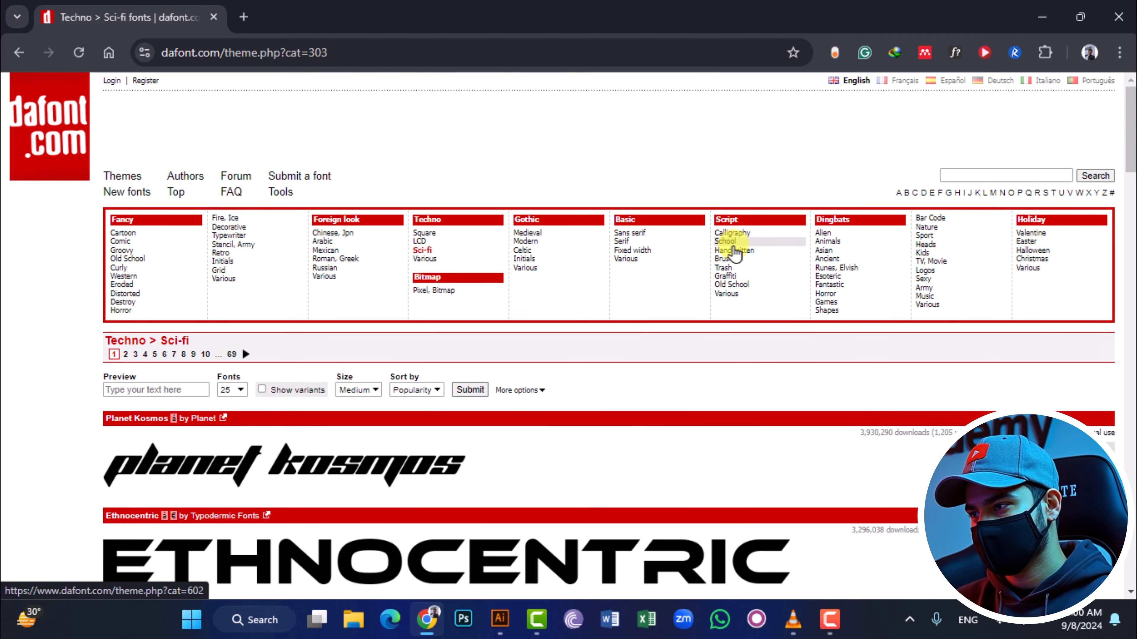
Examine the font styles in the Script categories Calligraphy and Brush.
click(741, 235)
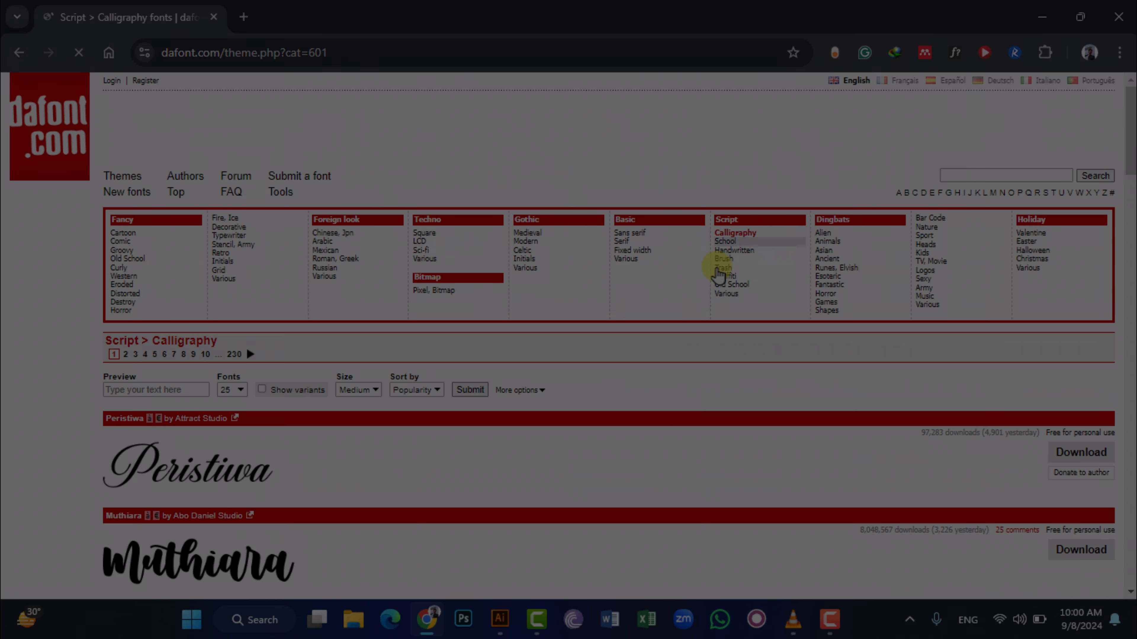
scroll(716, 246, down, 10)
scroll(690, 258, down, 7)
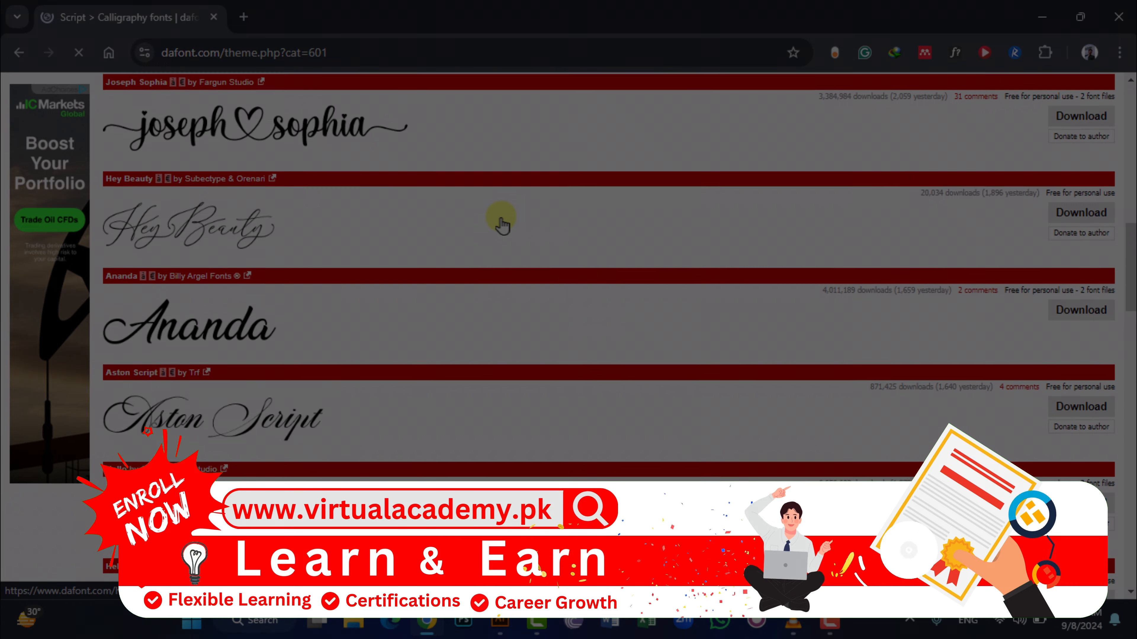
scroll(627, 196, up, 17)
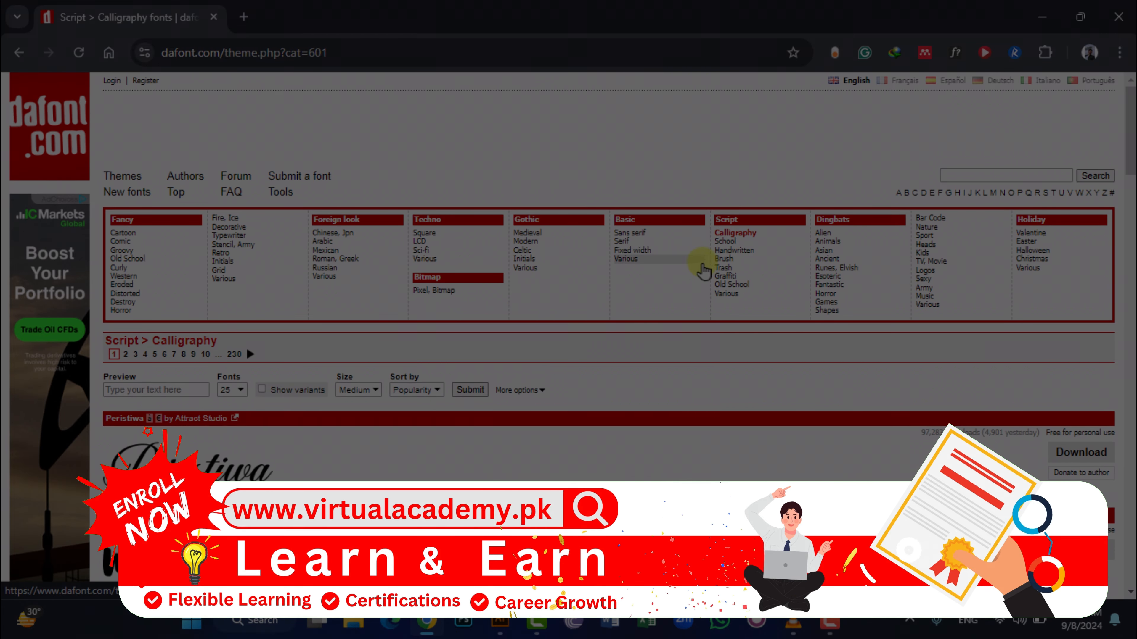
click(724, 259)
scroll(722, 265, down, 8)
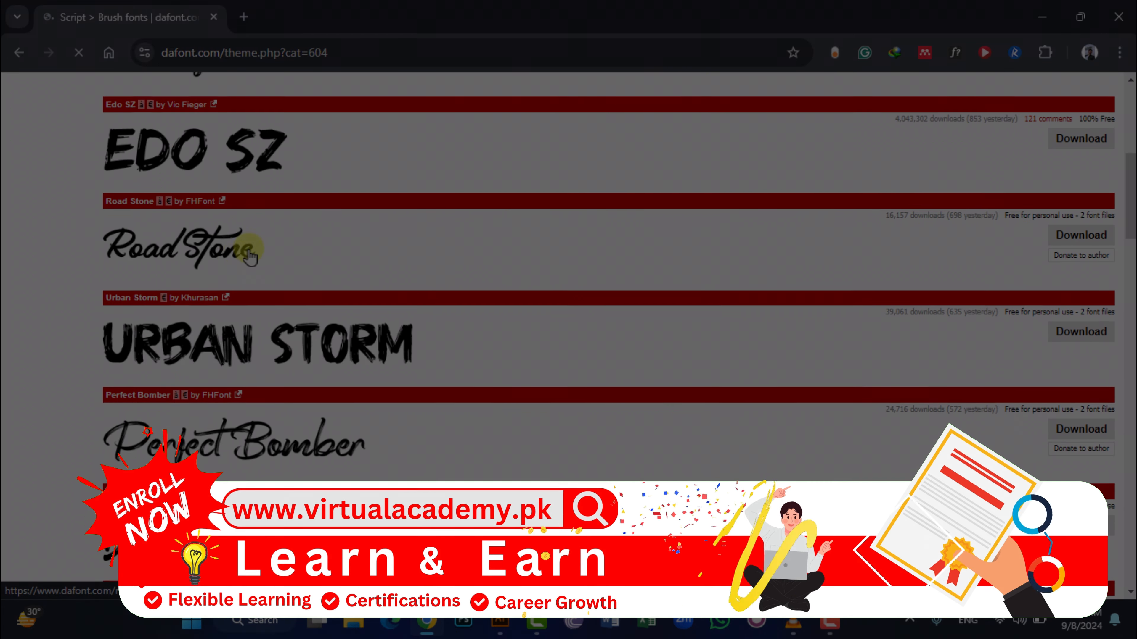
scroll(816, 188, up, 6)
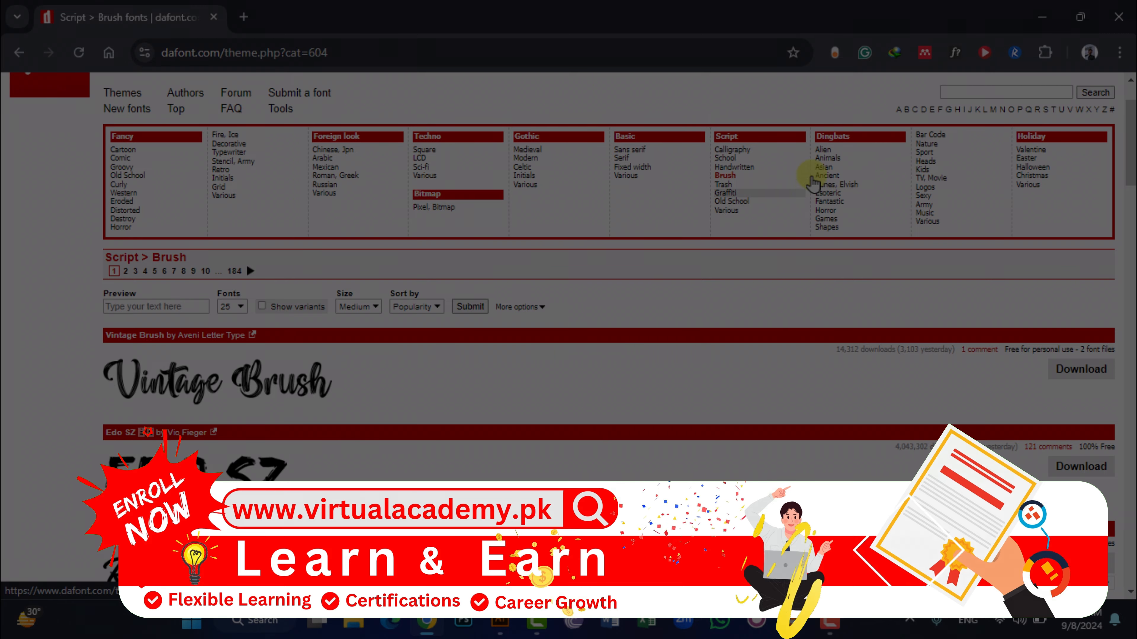
Look through the symbol fonts in the Dingbats > Alien category.
click(841, 151)
scroll(591, 373, down, 10)
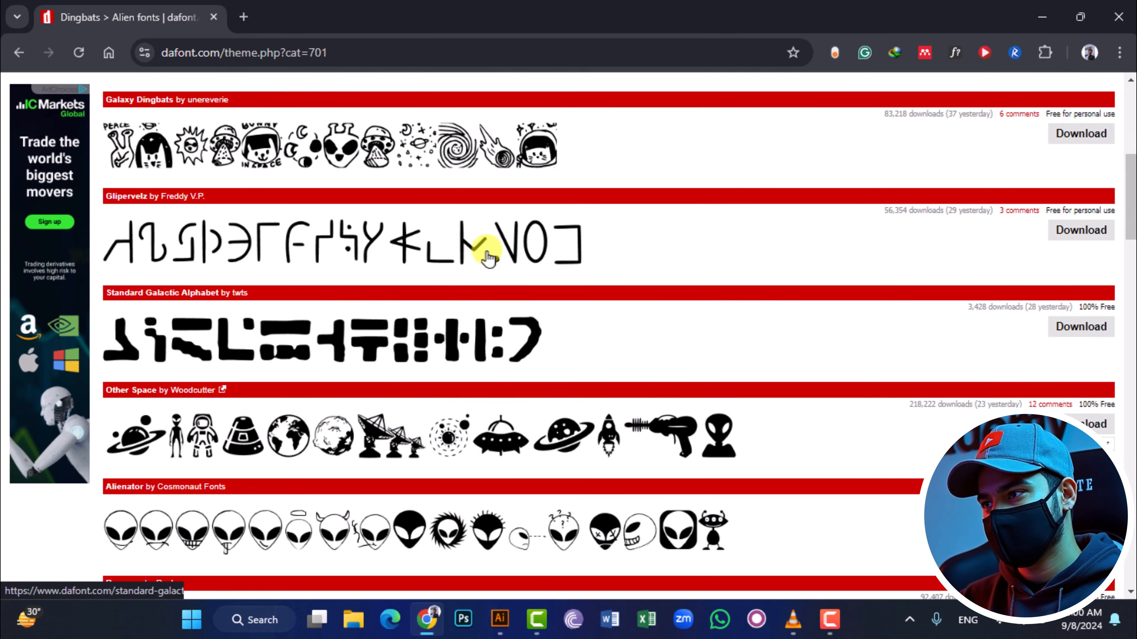
scroll(486, 251, down, 5)
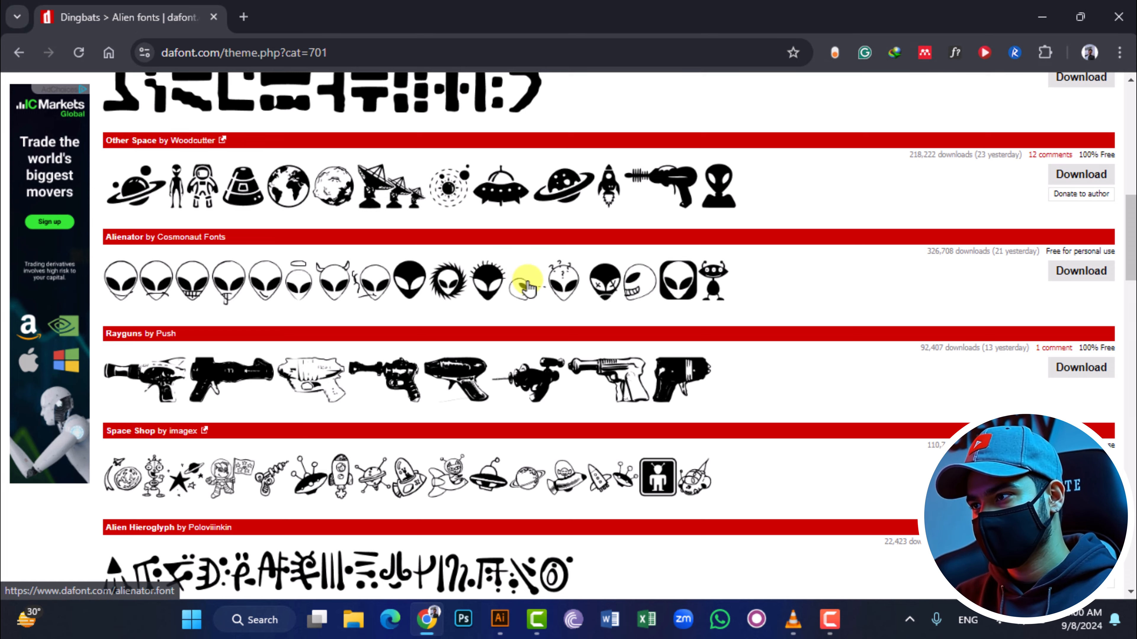
scroll(528, 282, down, 4)
scroll(529, 282, down, 3)
scroll(529, 282, up, 20)
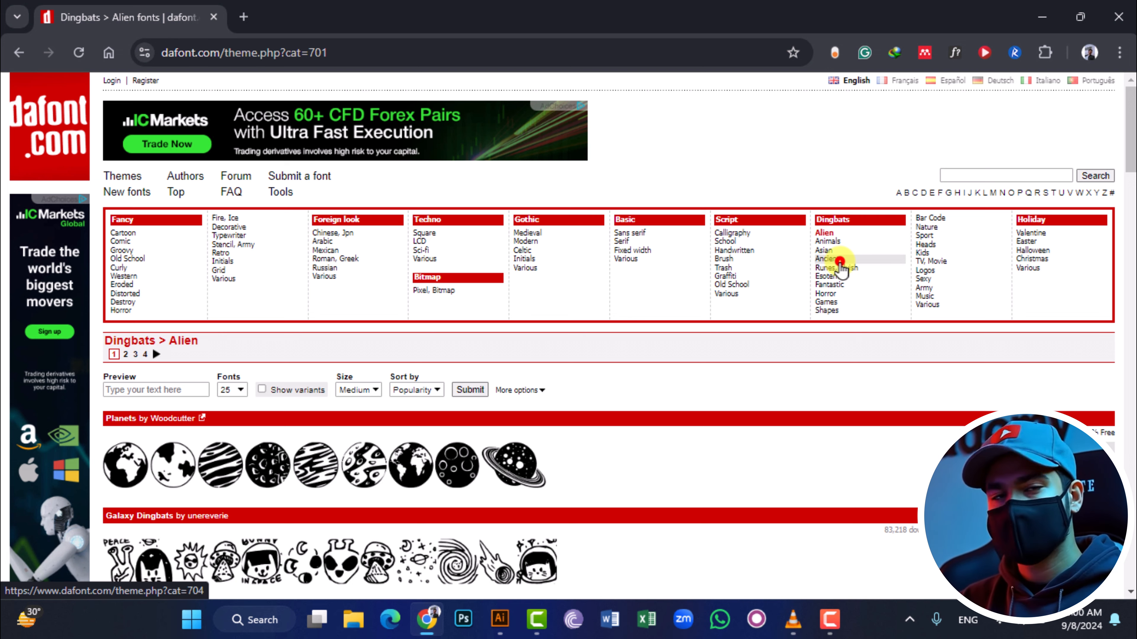
Browse the symbol fonts in the Dingbats categories Ancient and Fantastic.
scroll(830, 274, down, 5)
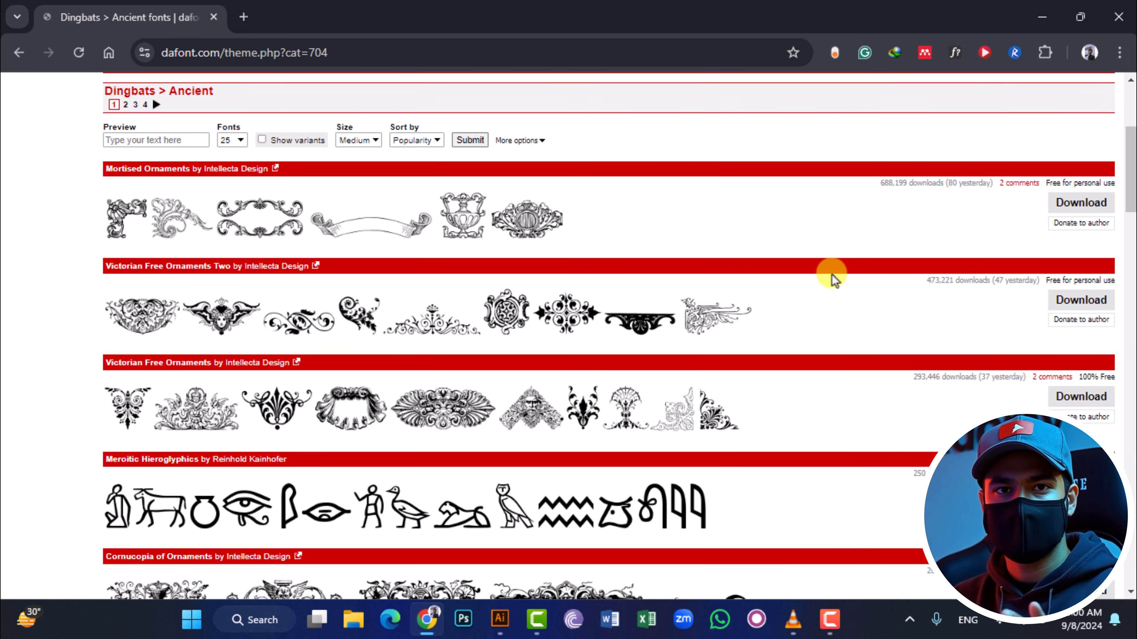
scroll(830, 275, up, 4)
scroll(830, 274, up, 1)
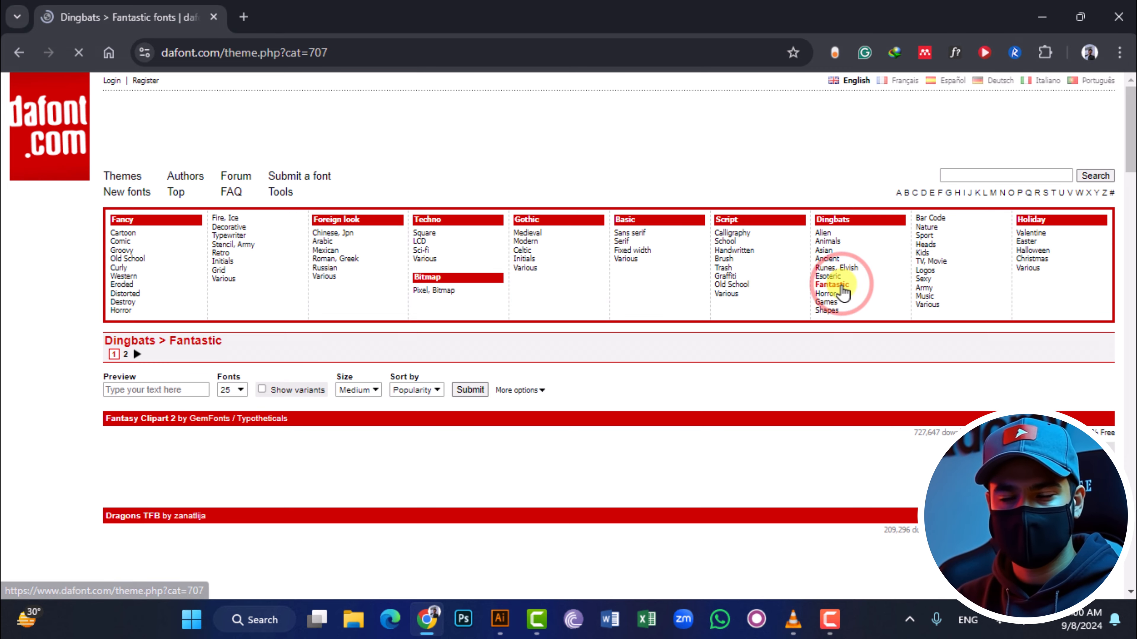
scroll(840, 291, down, 8)
scroll(524, 186, up, 5)
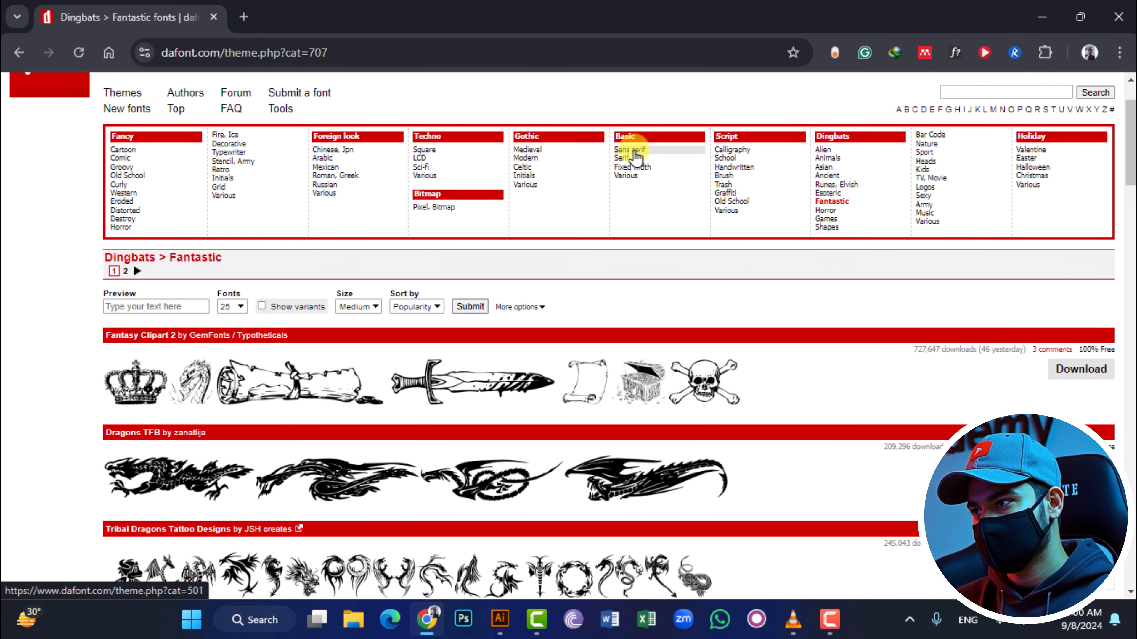
Open the Basic > Sans serif category and look through its fonts.
click(631, 150)
scroll(399, 348, down, 3)
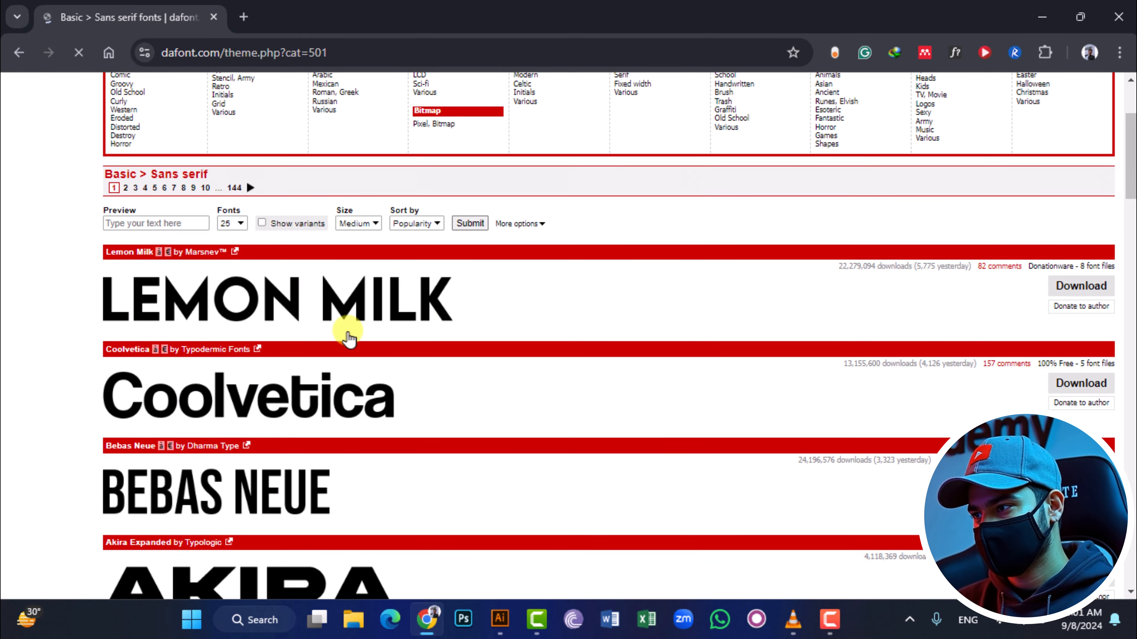
scroll(314, 336, down, 4)
scroll(410, 319, down, 5)
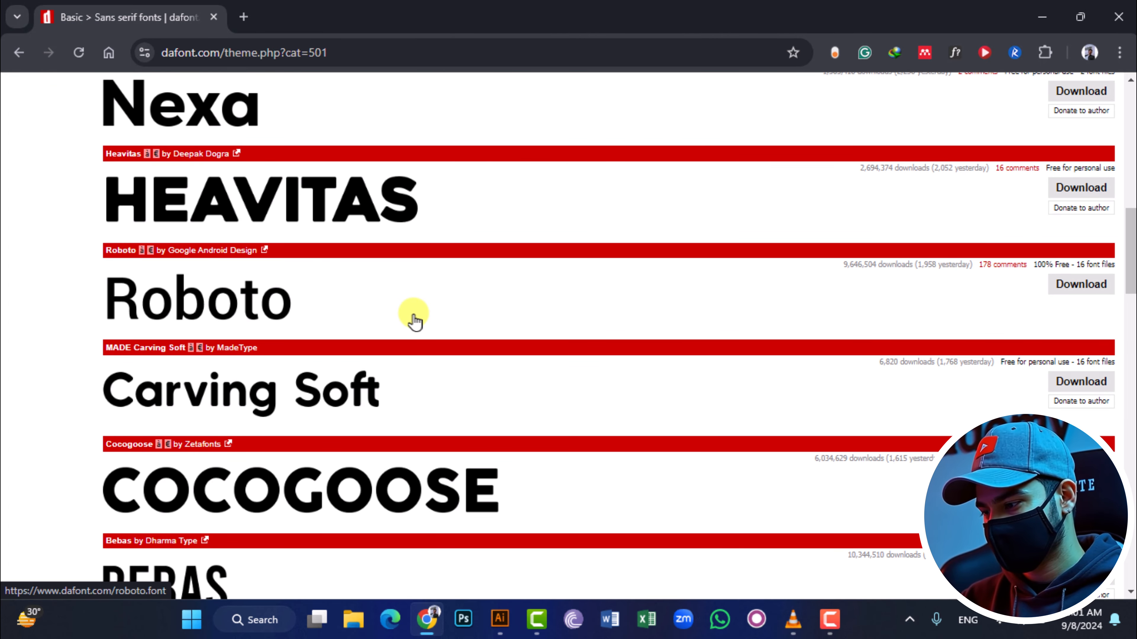
scroll(413, 322, up, 10)
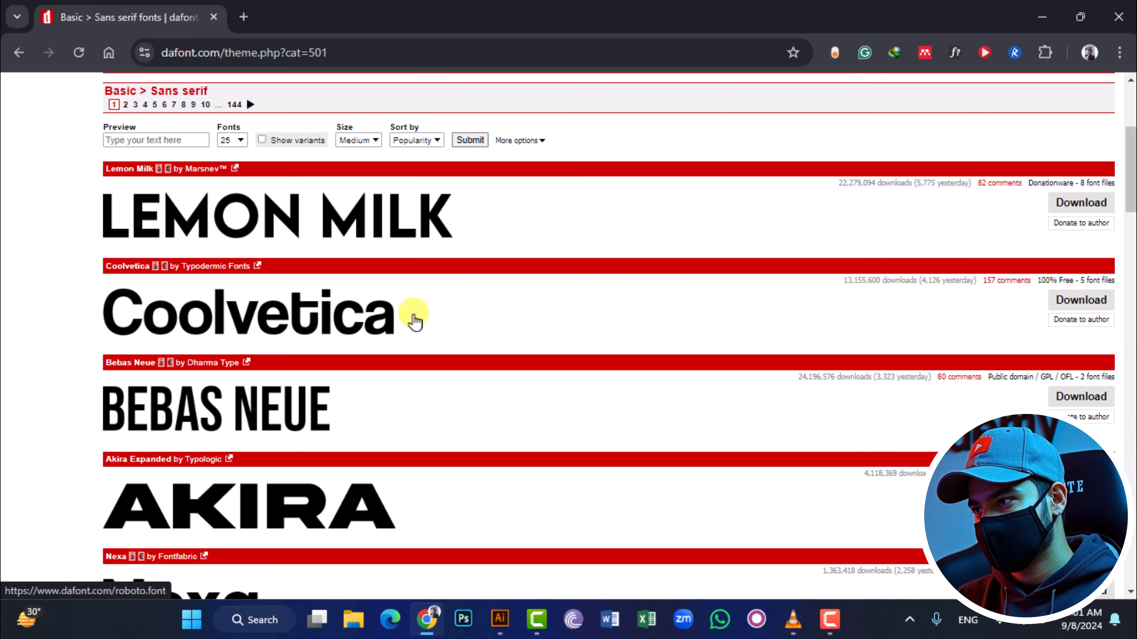
Preview the Basic > Sans serif fonts with the sample text "Circle".
scroll(414, 321, up, 5)
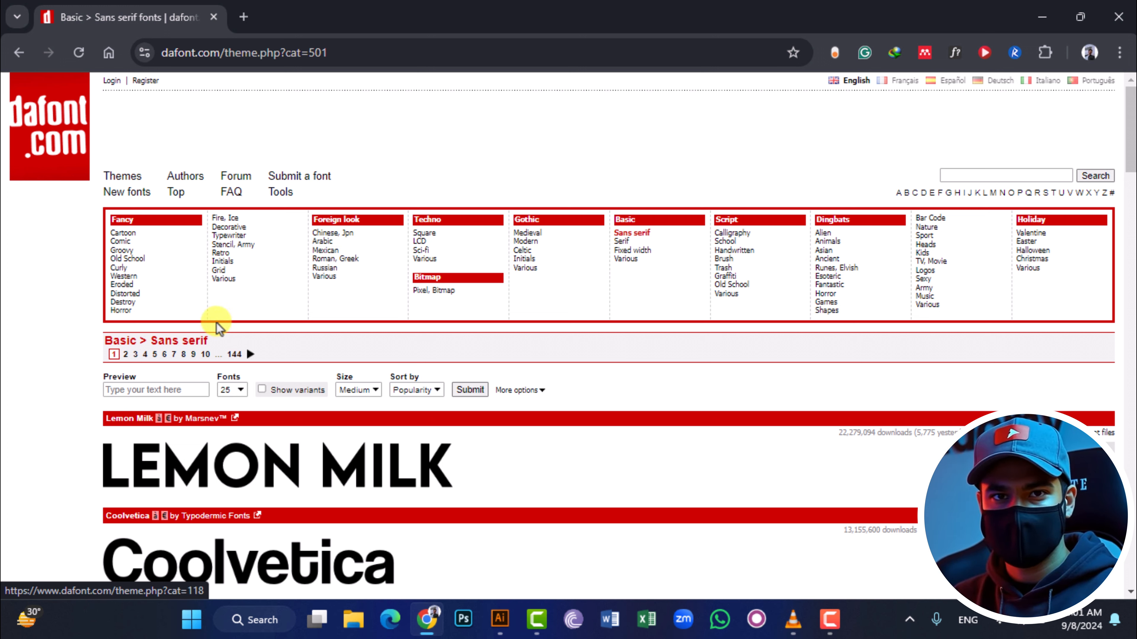
click(157, 392)
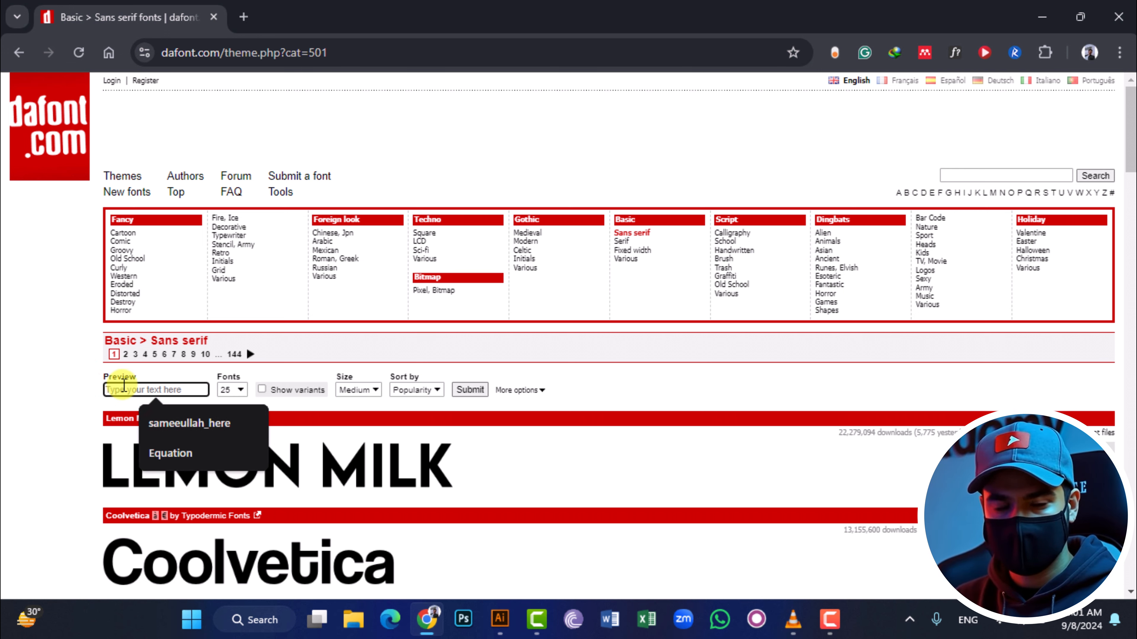
text(Circle)
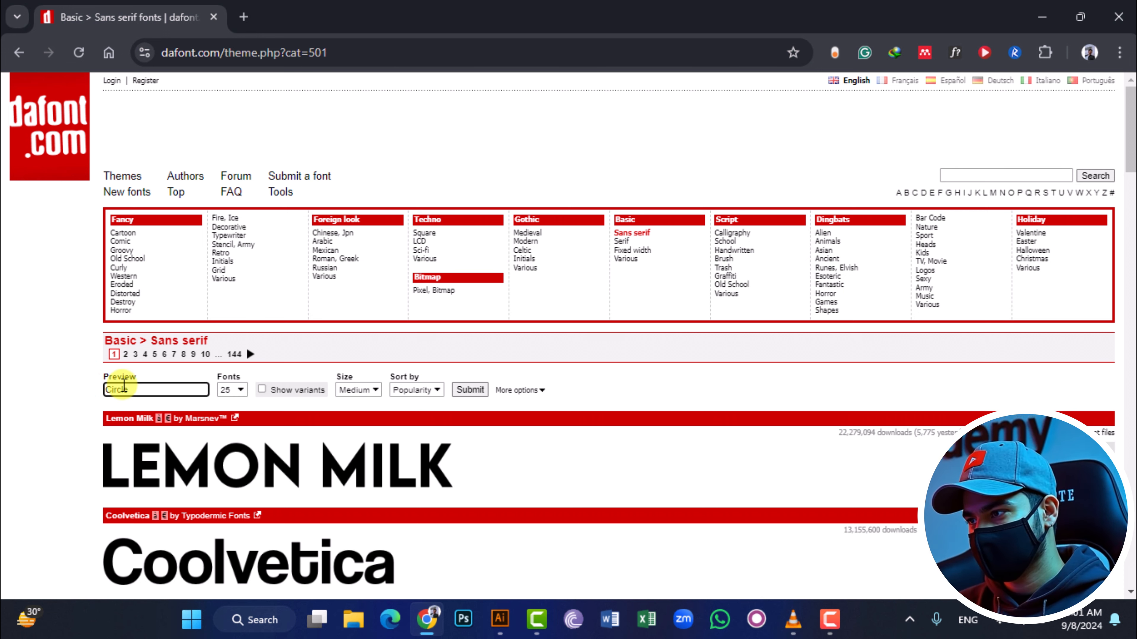
key(Return)
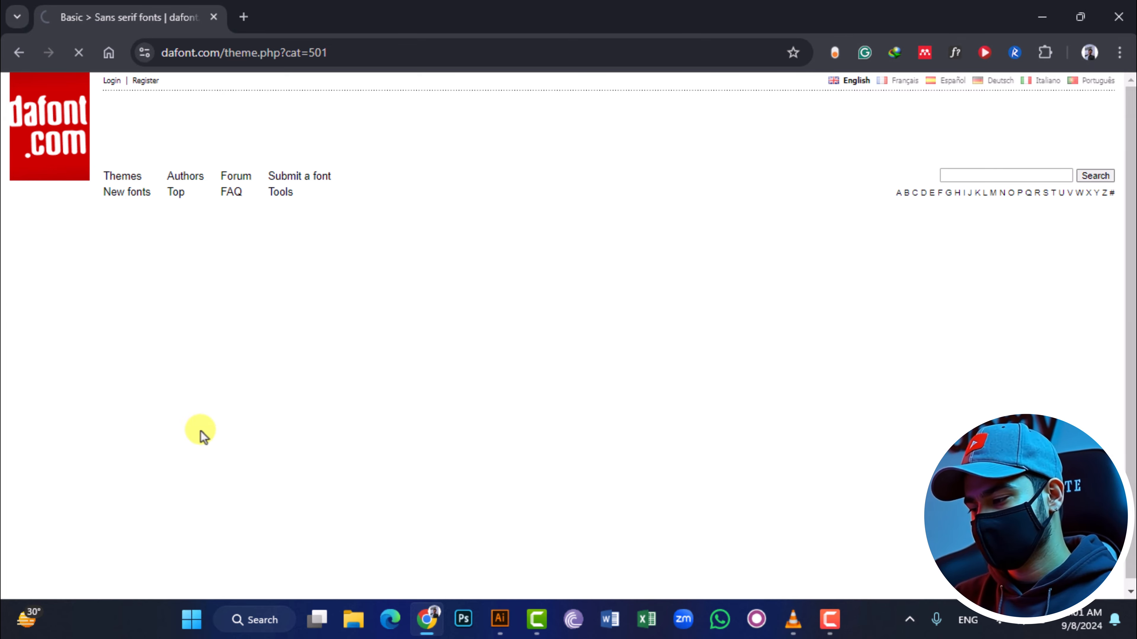
Look through the sans serif fonts to compare how each one renders the word Circle.
scroll(269, 461, down, 10)
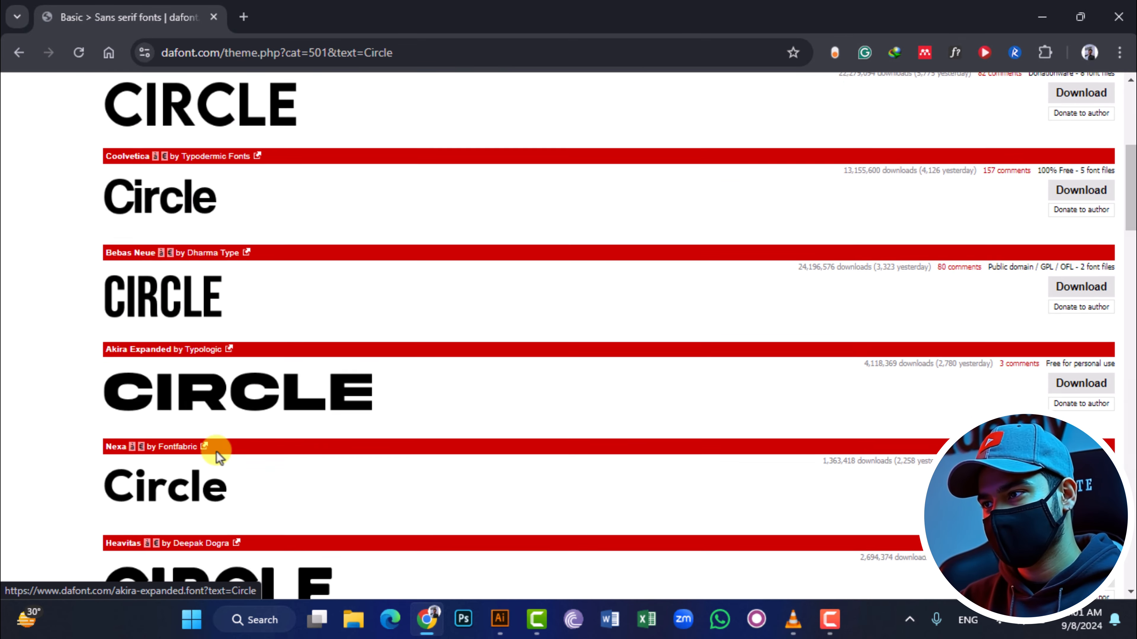
scroll(214, 405, up, 3)
scroll(196, 394, up, 2)
scroll(184, 392, down, 5)
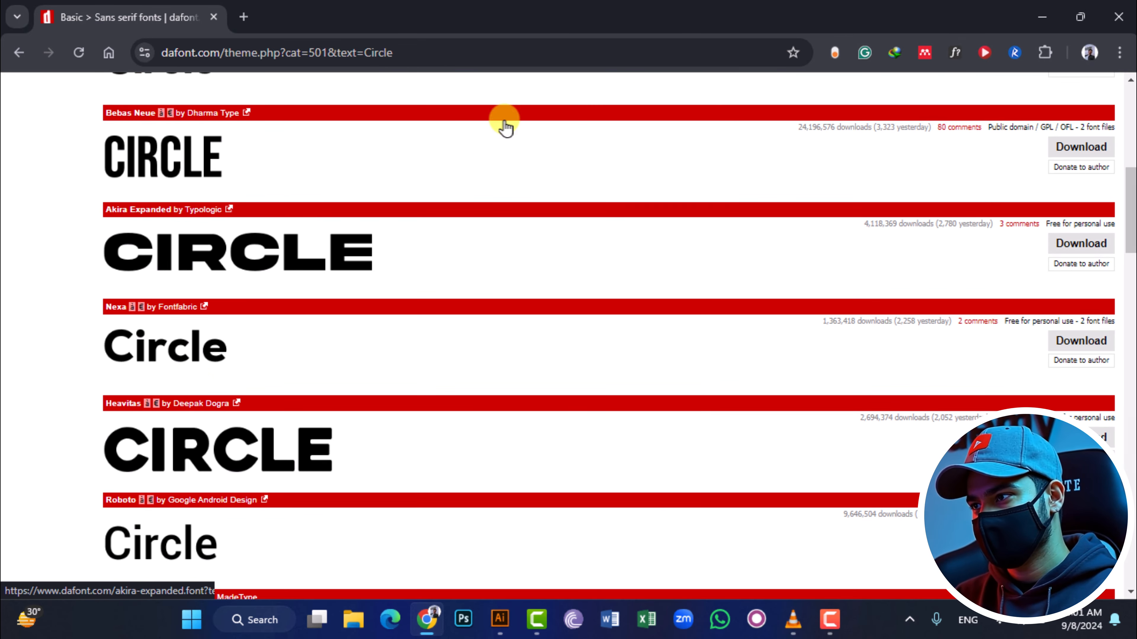
scroll(269, 358, down, 5)
scroll(257, 349, down, 20)
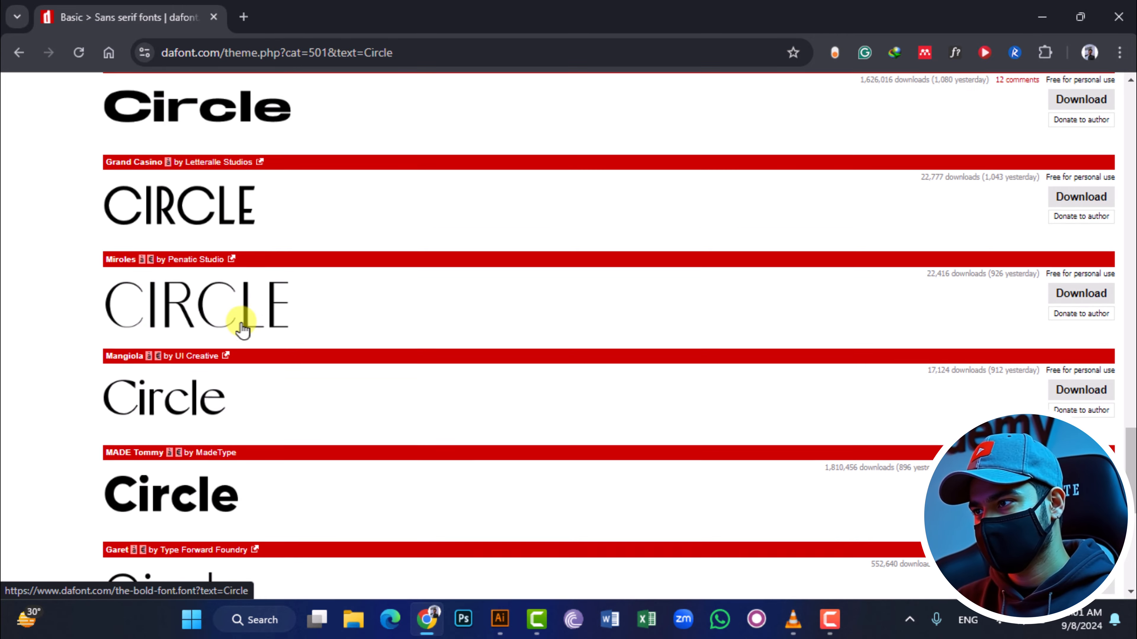
scroll(241, 322, up, 20)
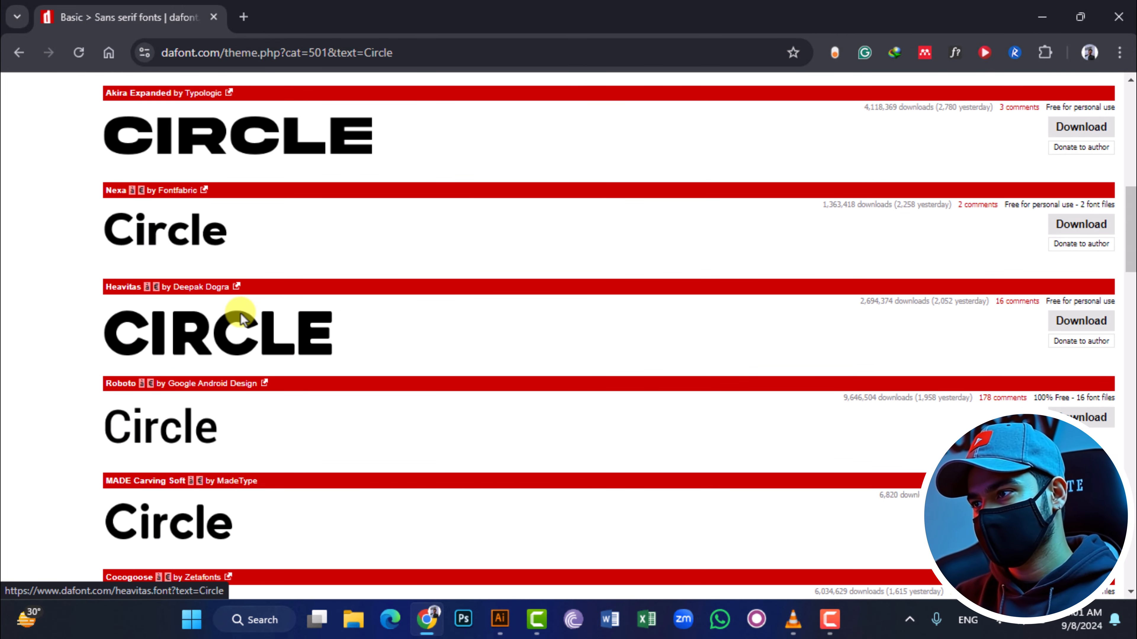
scroll(242, 313, up, 10)
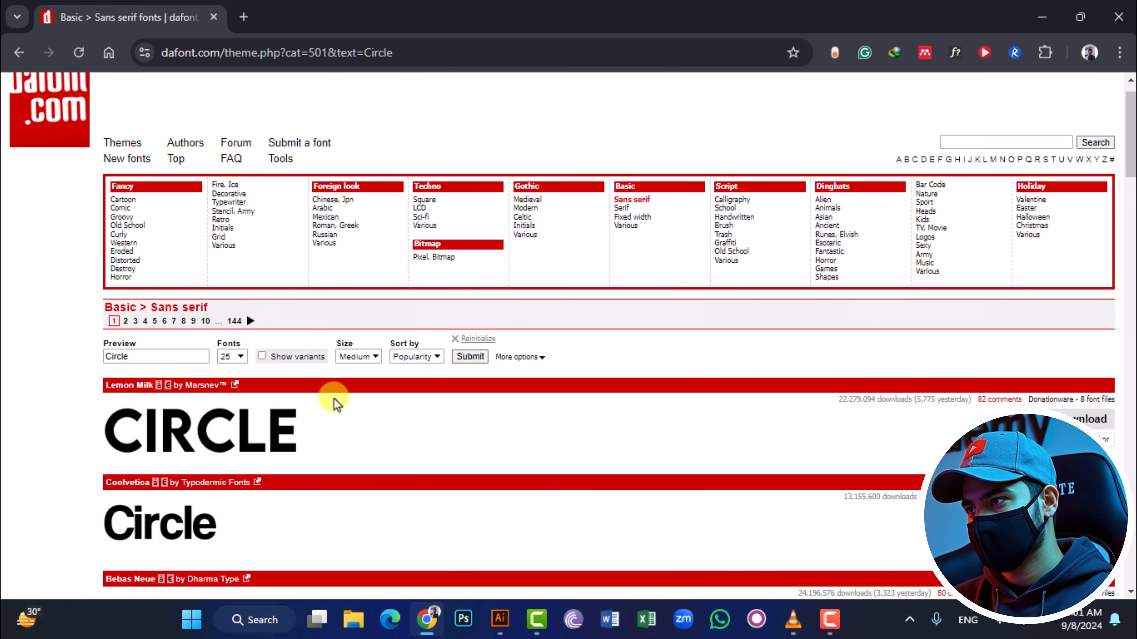
Switch to Illustrator and draw a circle about 255 px in diameter near the middle of the canvas.
click(499, 617)
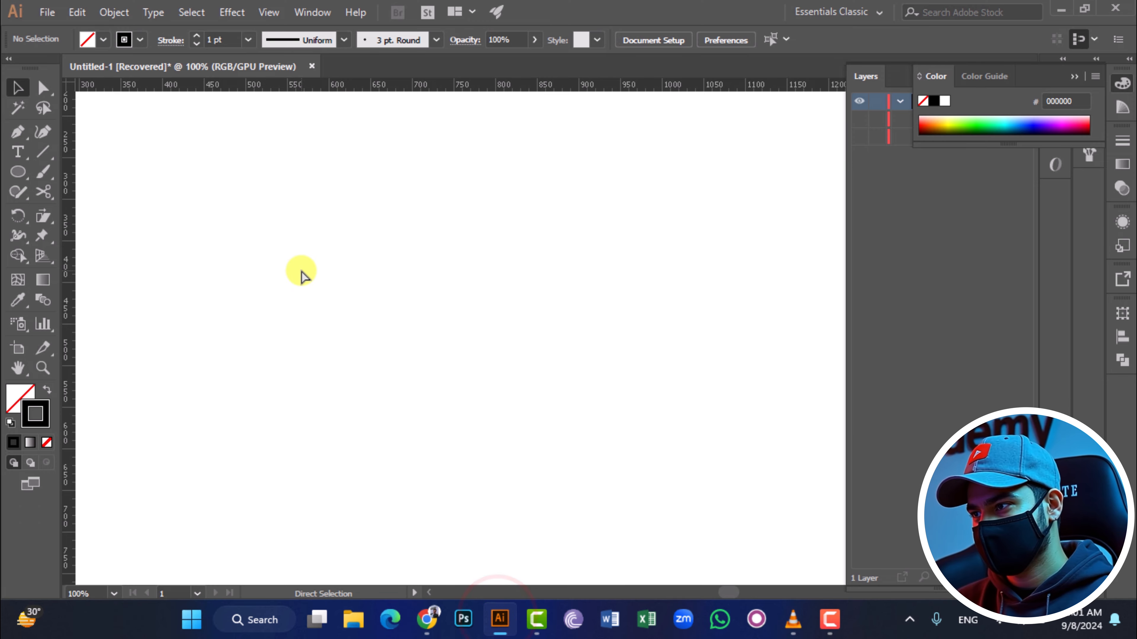
click(19, 172)
drag(432, 272, 443, 291)
drag(388, 258, 573, 469)
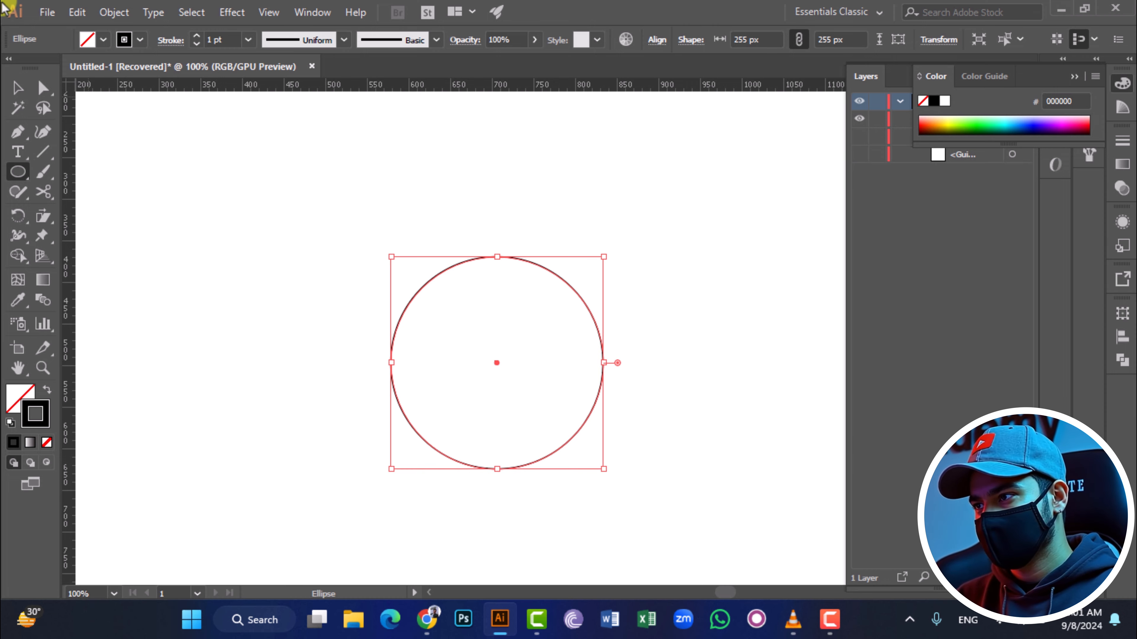
Swap the circle's fill and stroke colours to give it a solid black fill without a stroke.
click(17, 255)
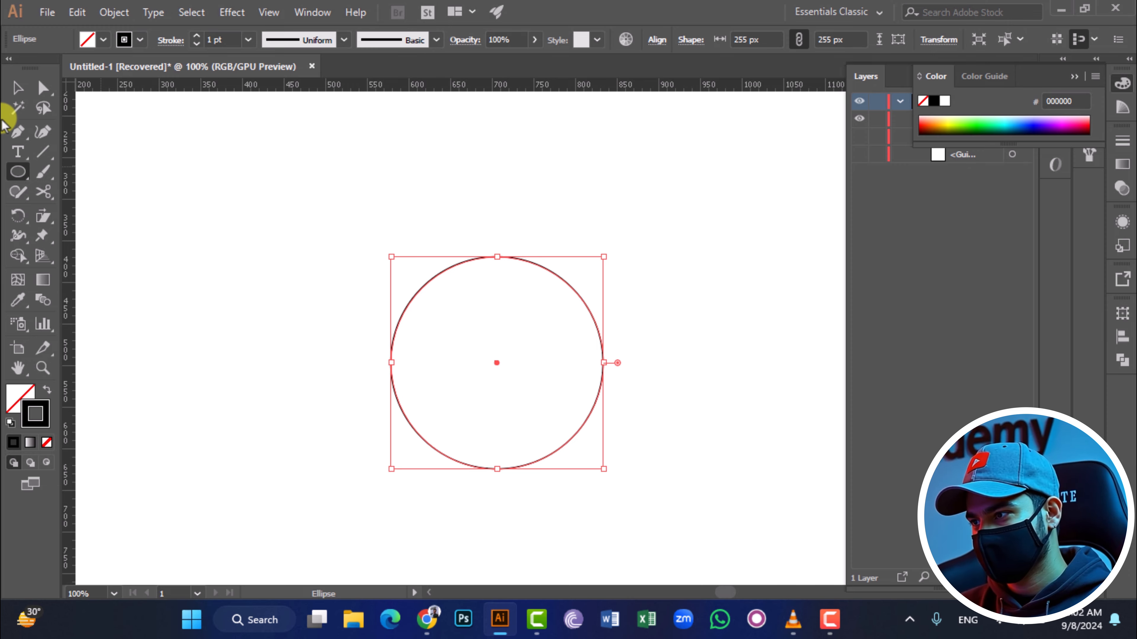
click(18, 89)
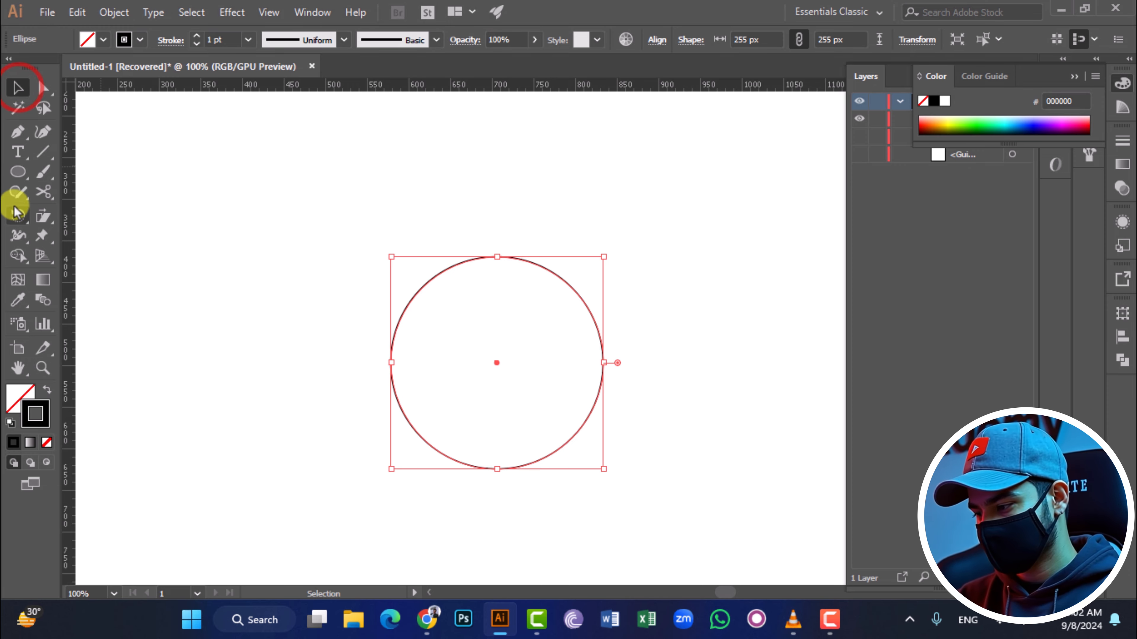
click(18, 175)
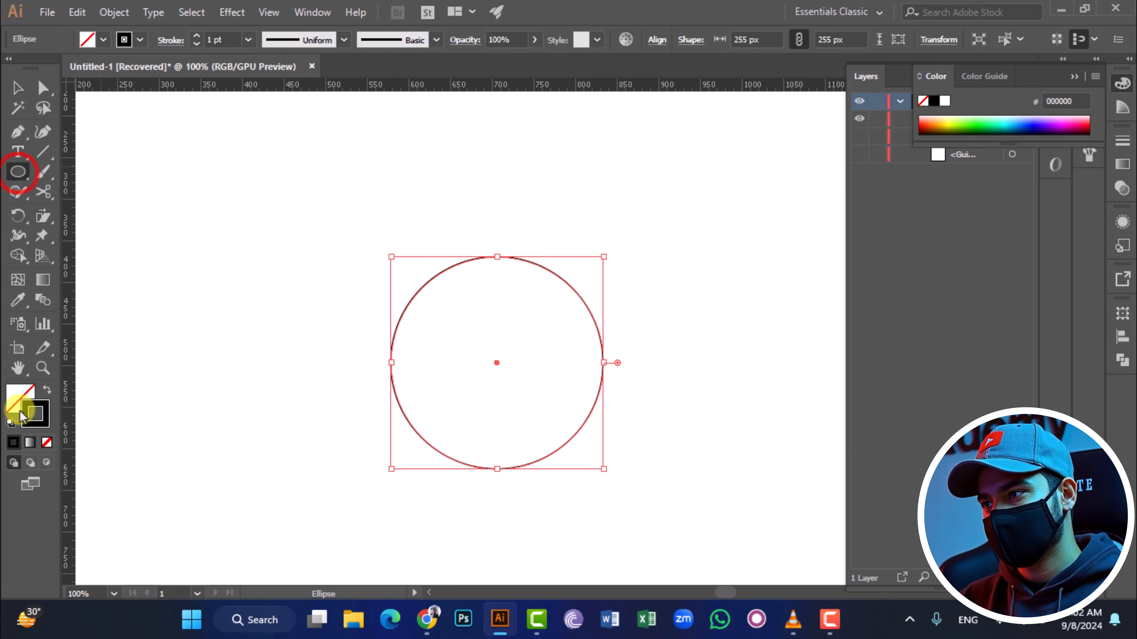
click(47, 388)
Add the text "CIRCLE" above and left of the circle and enlarge it to about 86 pt.
key(t)
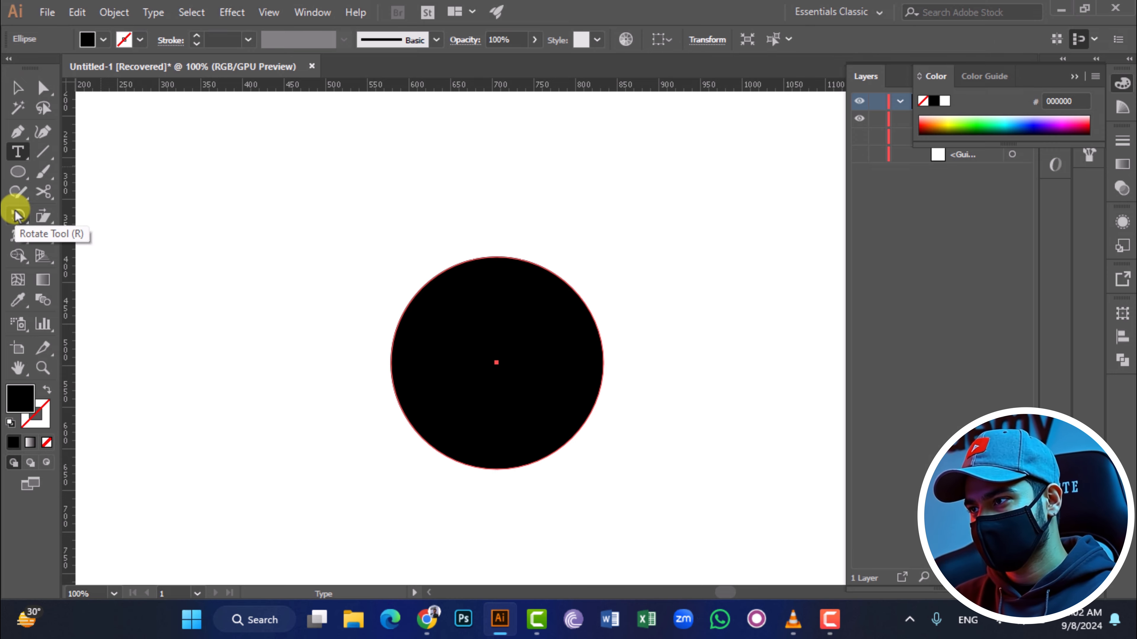
click(295, 180)
key(BackSpace)
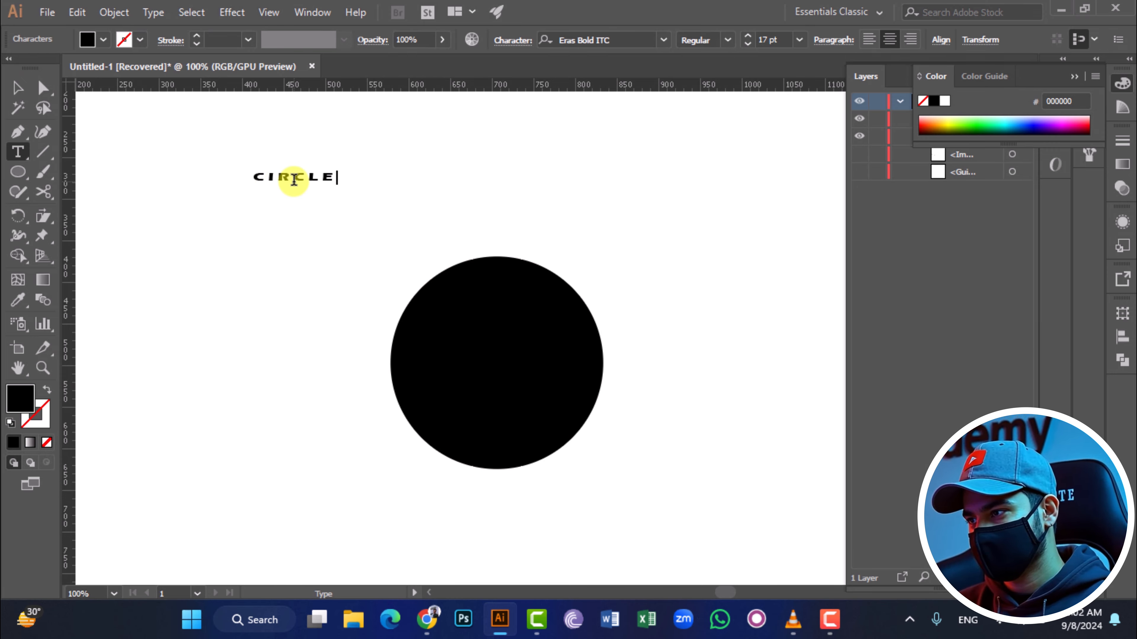
click(18, 88)
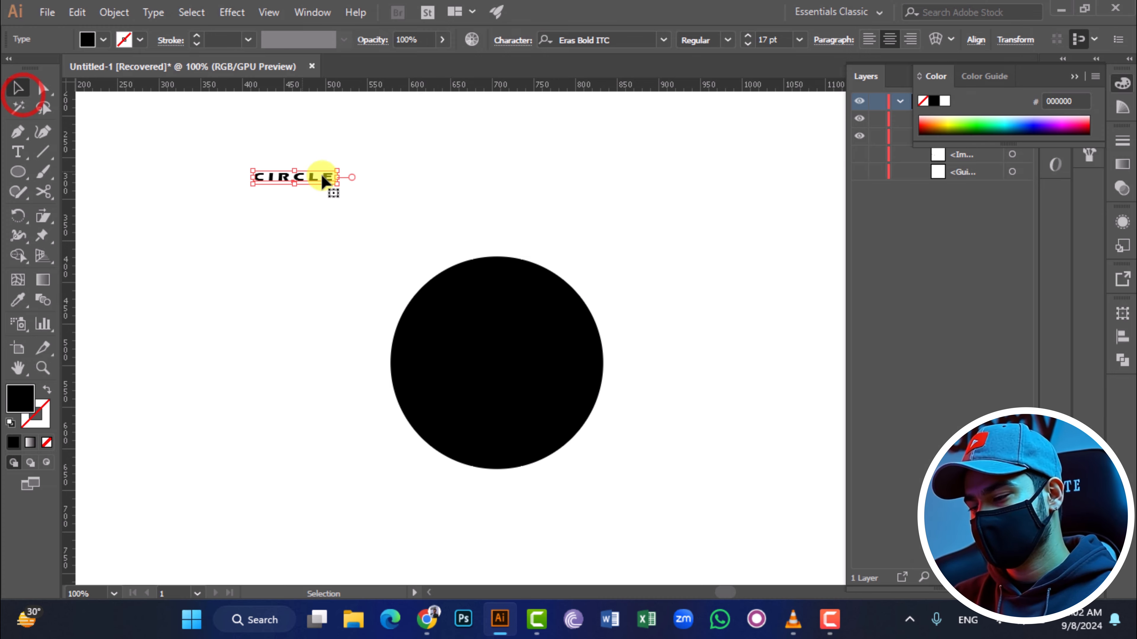
drag(337, 185, 432, 238)
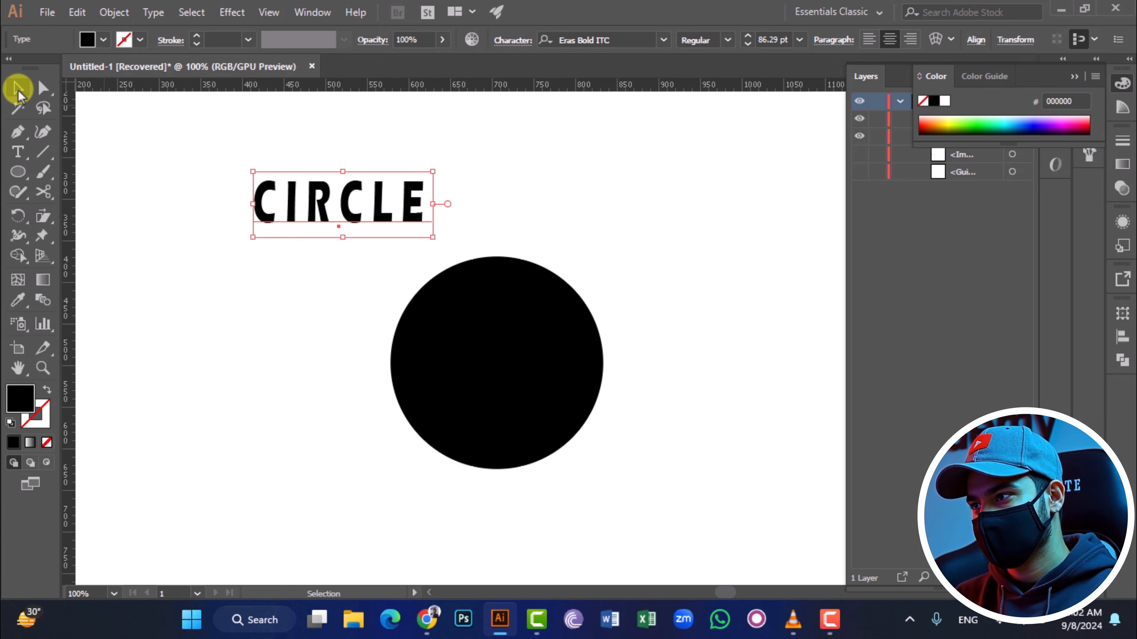
Colour the CIRCLE text yellow-green (daff00) and move it onto the middle of the black circle.
click(954, 119)
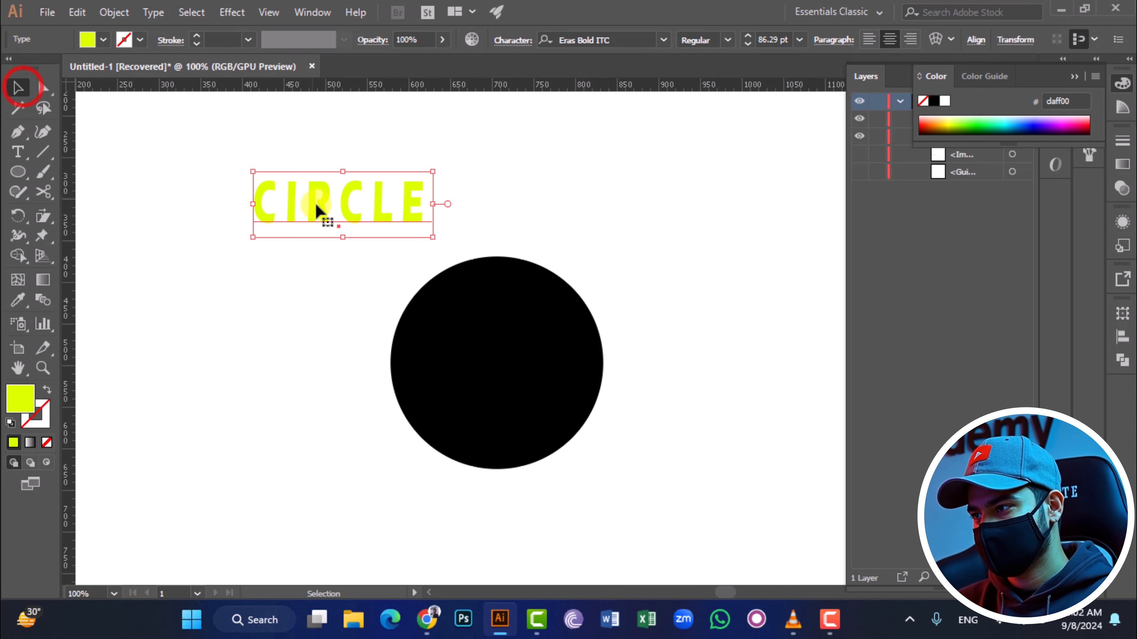
drag(315, 210, 507, 361)
click(680, 320)
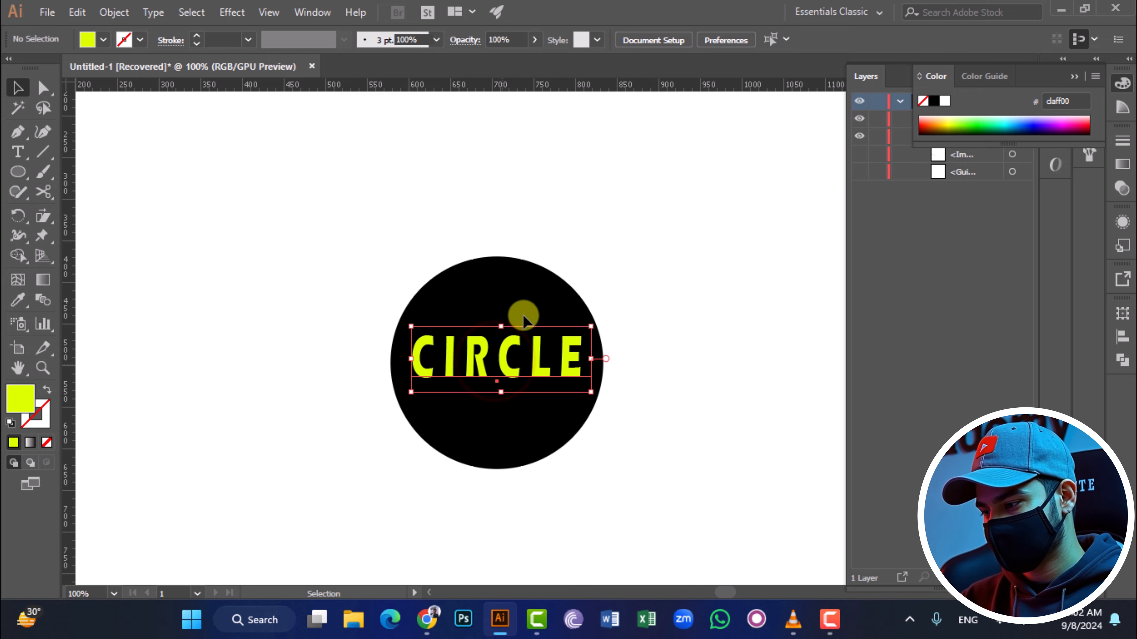
Send the yellow-green CIRCLE text behind the black circle.
click(511, 359)
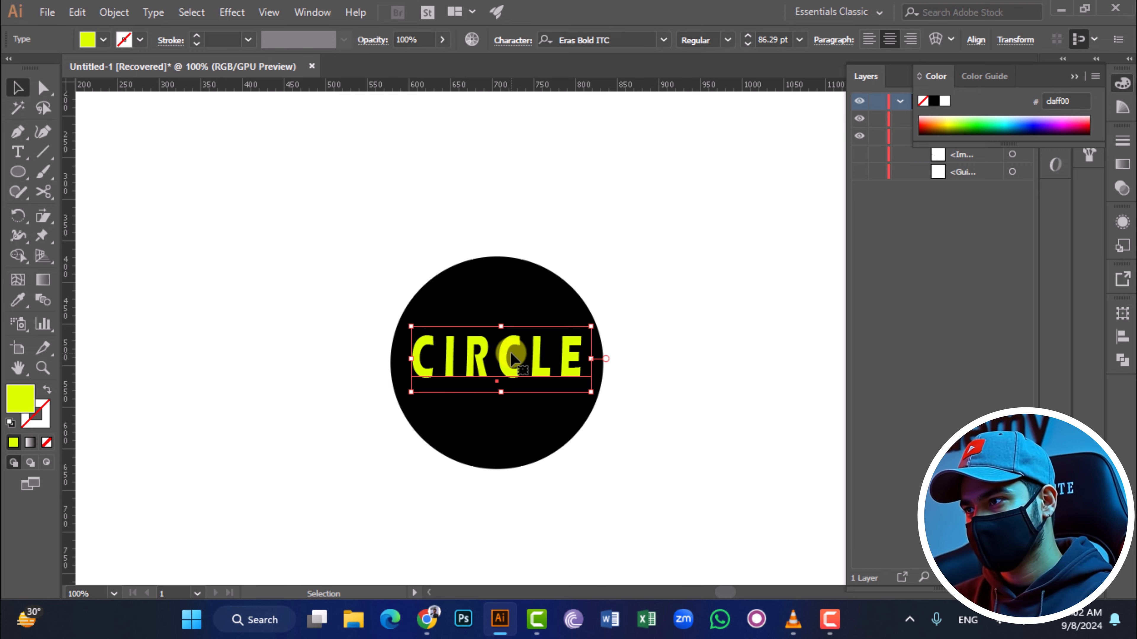
key(a)
key(v)
key(ctrl+bracketleft)
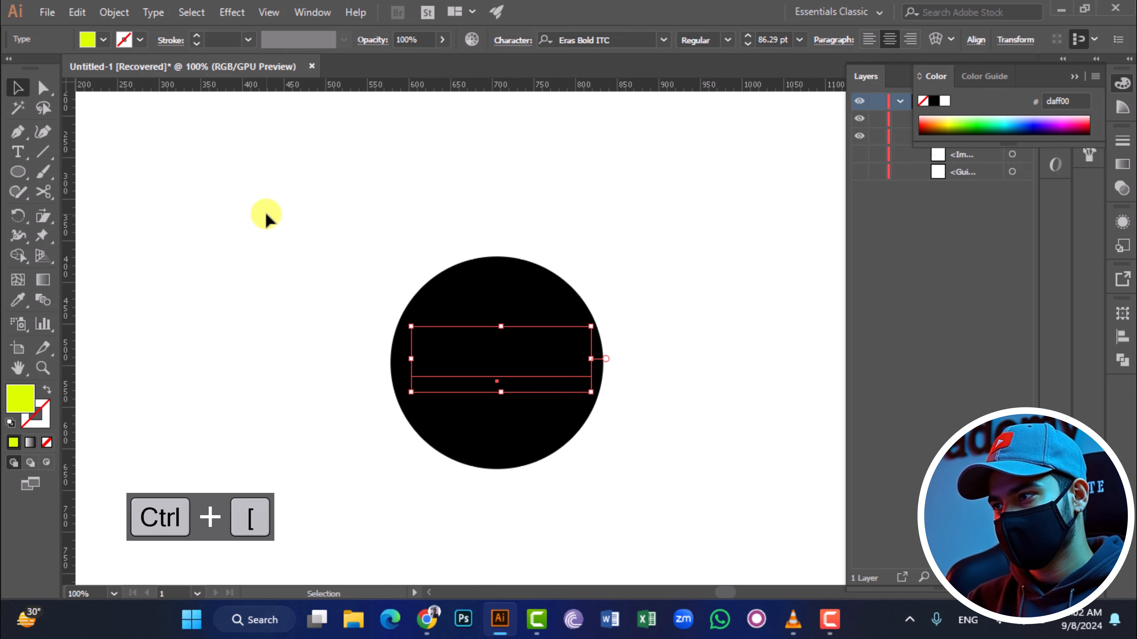
Select the circle and the text together and apply Envelope Distort with Make with Top Object.
drag(290, 237, 629, 501)
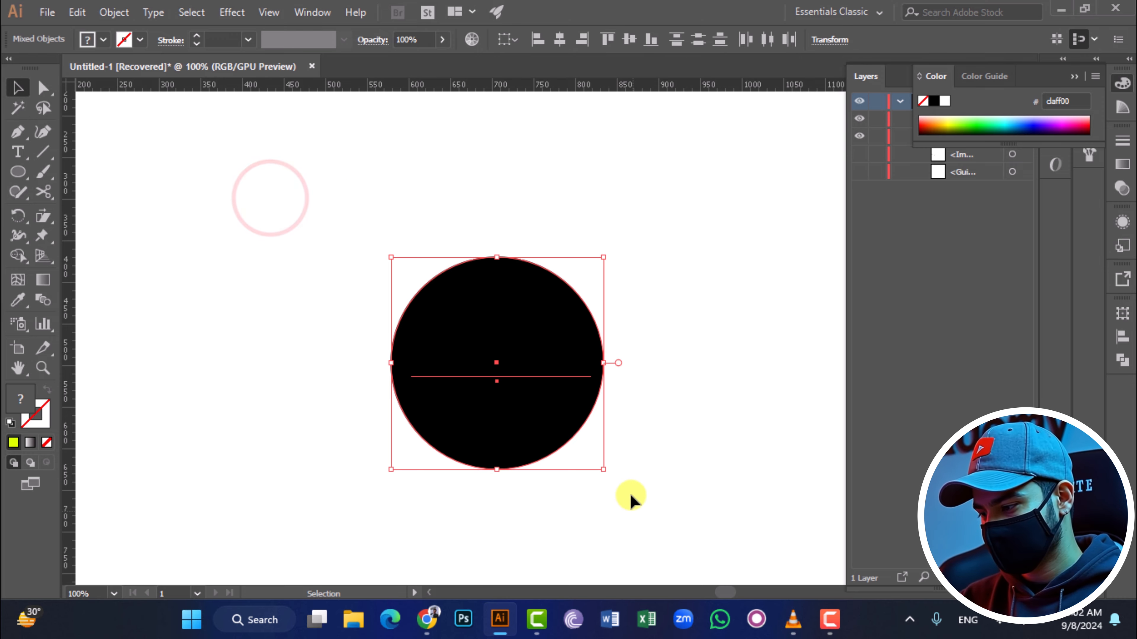
click(116, 12)
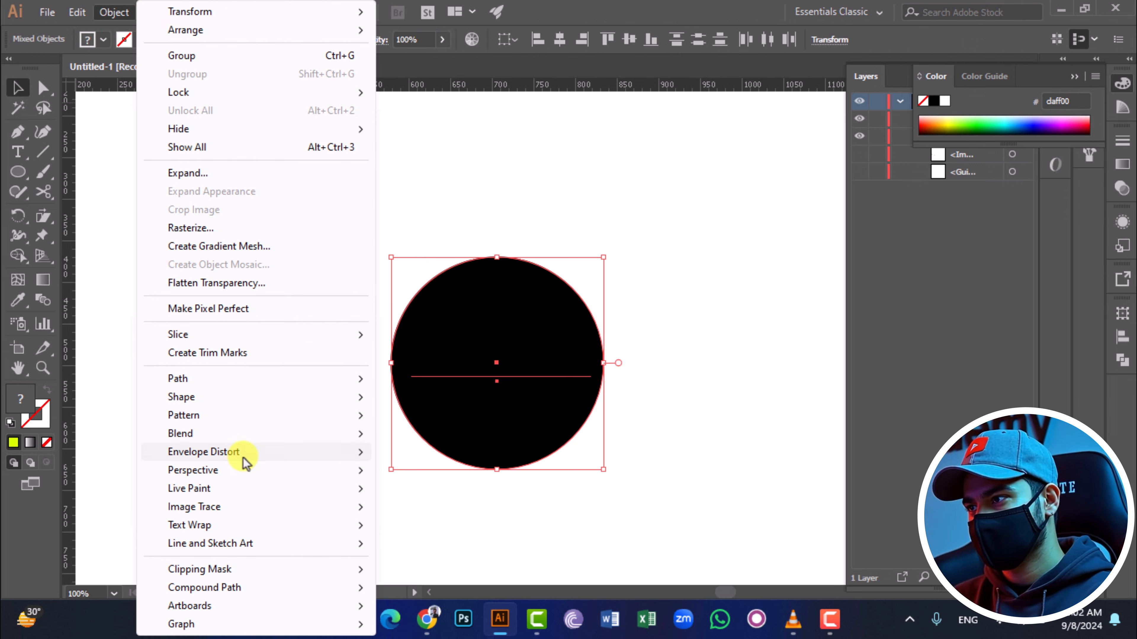
mouse_move(243, 457)
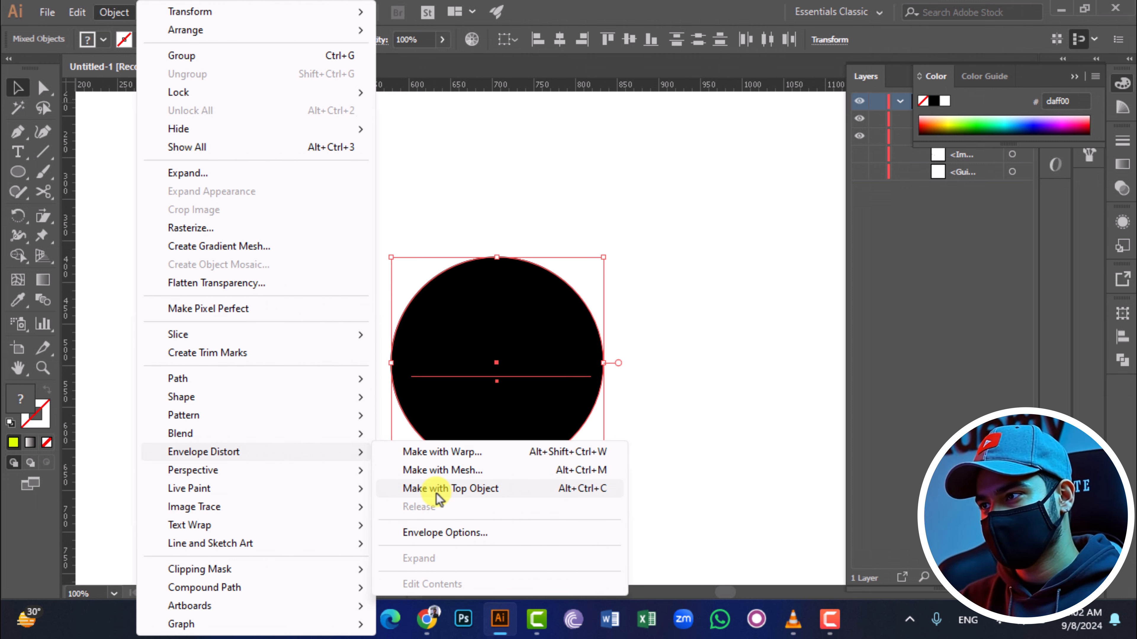
click(454, 489)
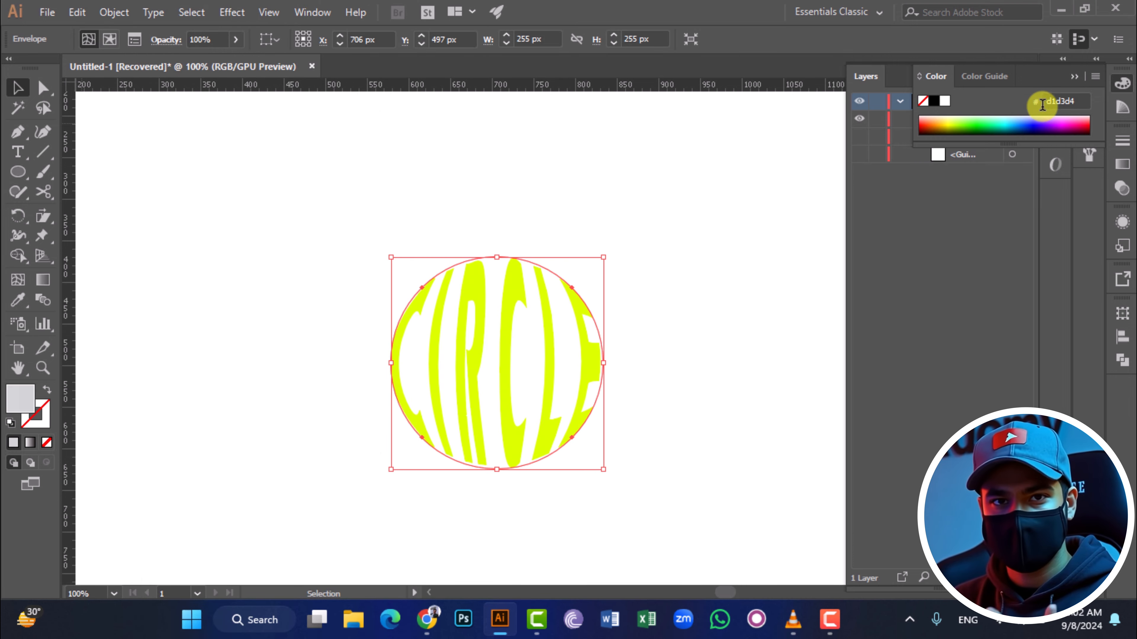
Try to recolour the envelope-distorted text with hex colour 0200e9.
text(0200e9)
key(Return)
click(629, 264)
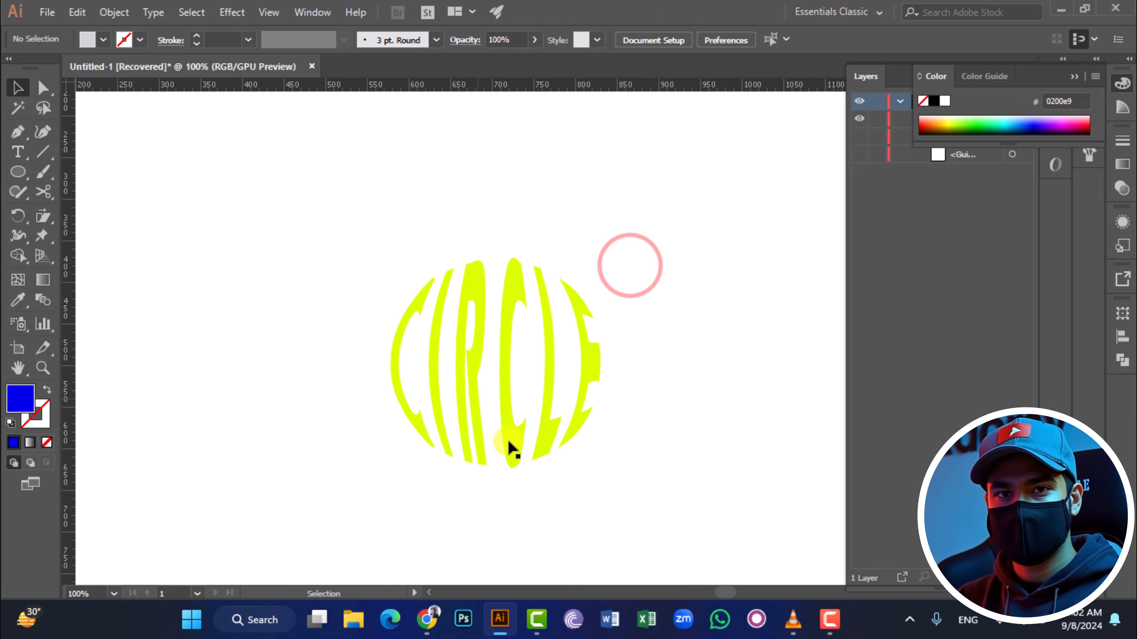
Undo the envelope distortion and the reordering, and recolour the flat CIRCLE text dark red (3f0001).
key(ctrl+z)
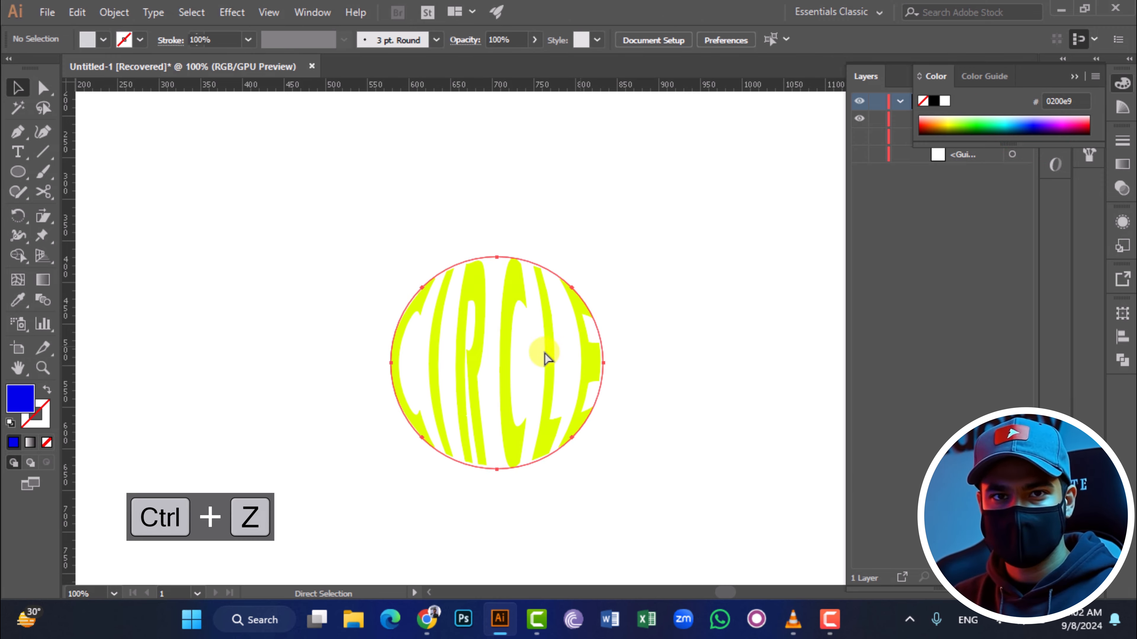
key(ctrl+z)
click(566, 353)
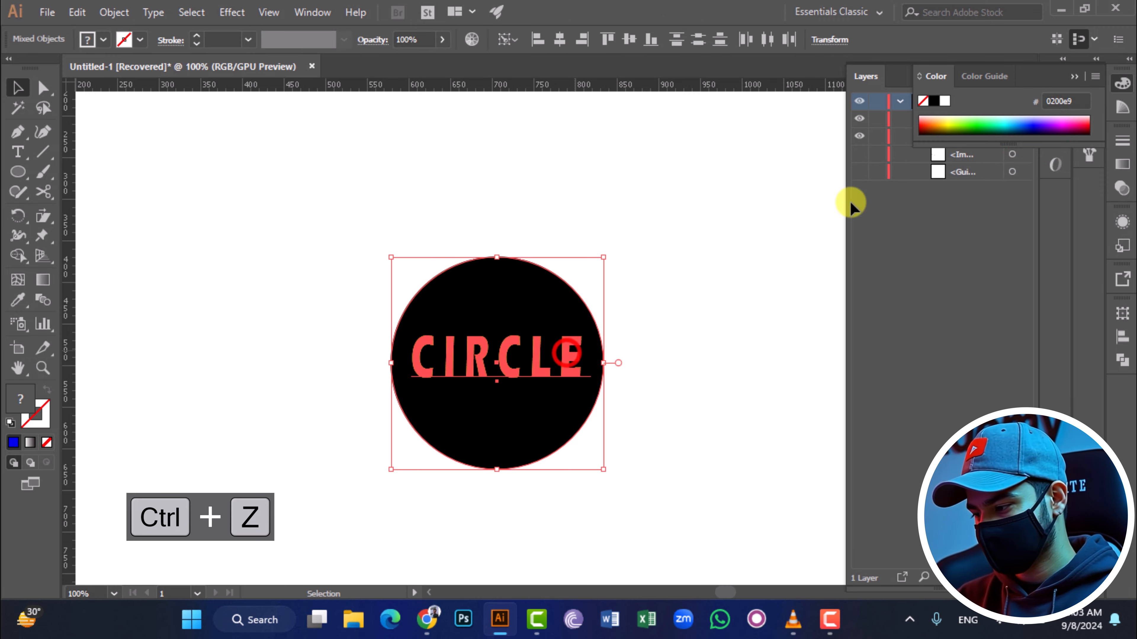
click(787, 279)
Send the dark red text behind the circle and envelope-distort it using the circle as the top object.
click(490, 354)
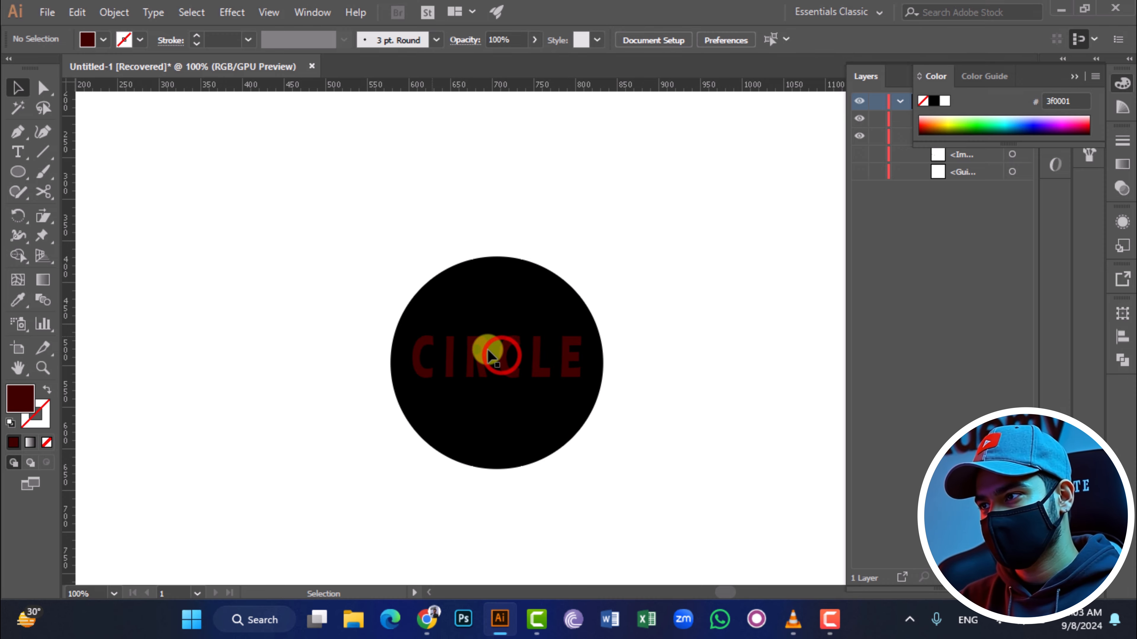
key(ctrl+bracketleft)
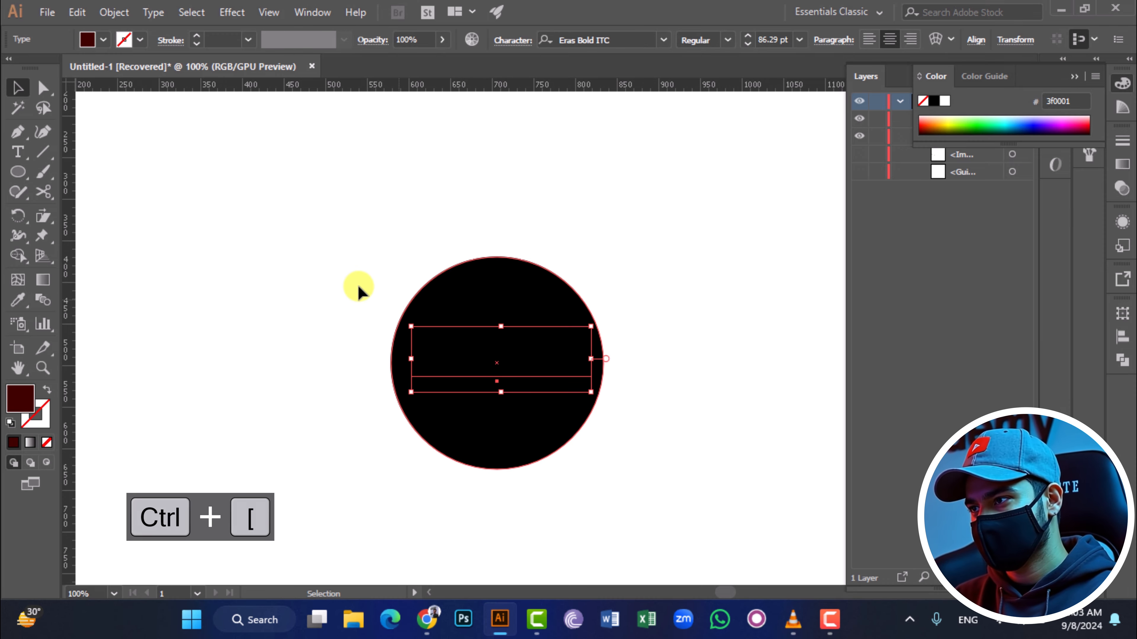
drag(330, 253, 641, 465)
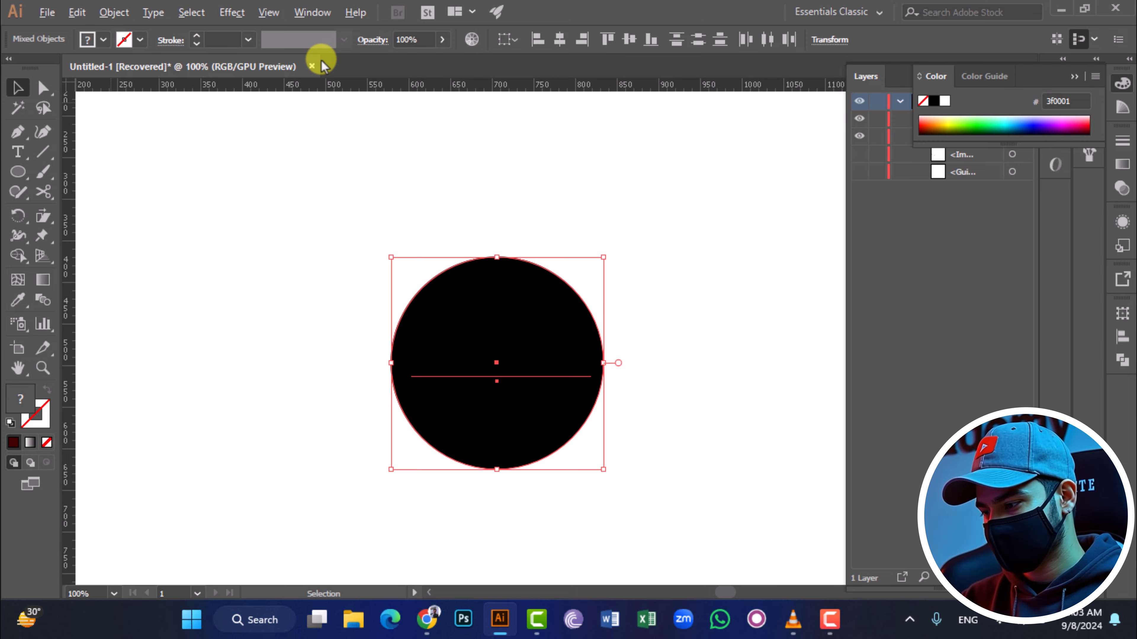
key(ctrl+alt+c)
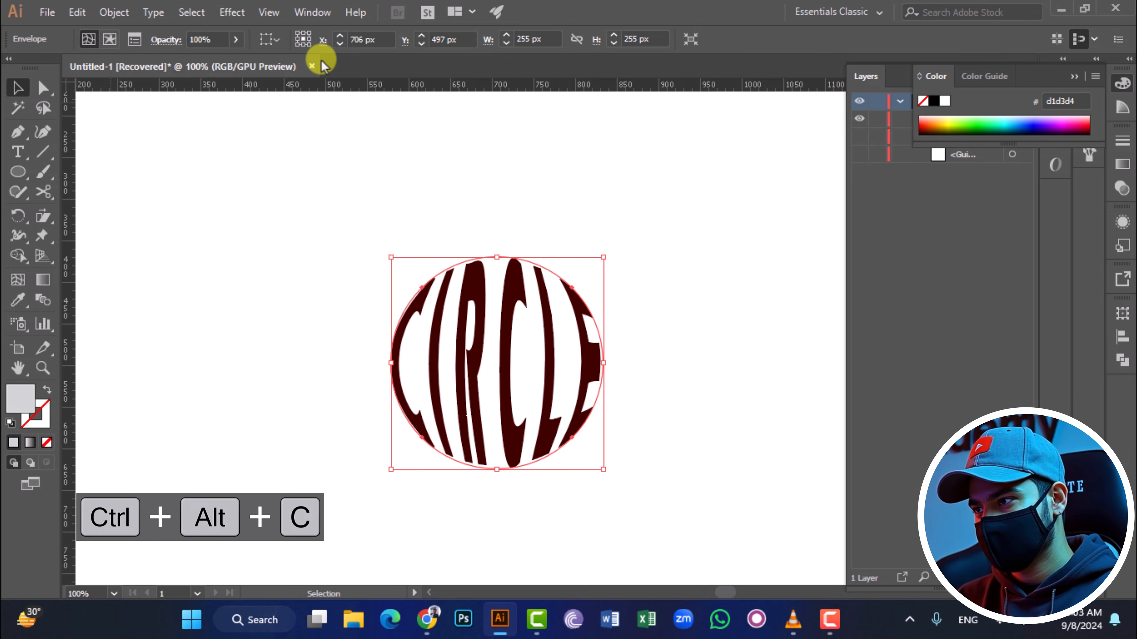
Move the circle-shaped text to the upper-left area of the canvas.
click(266, 167)
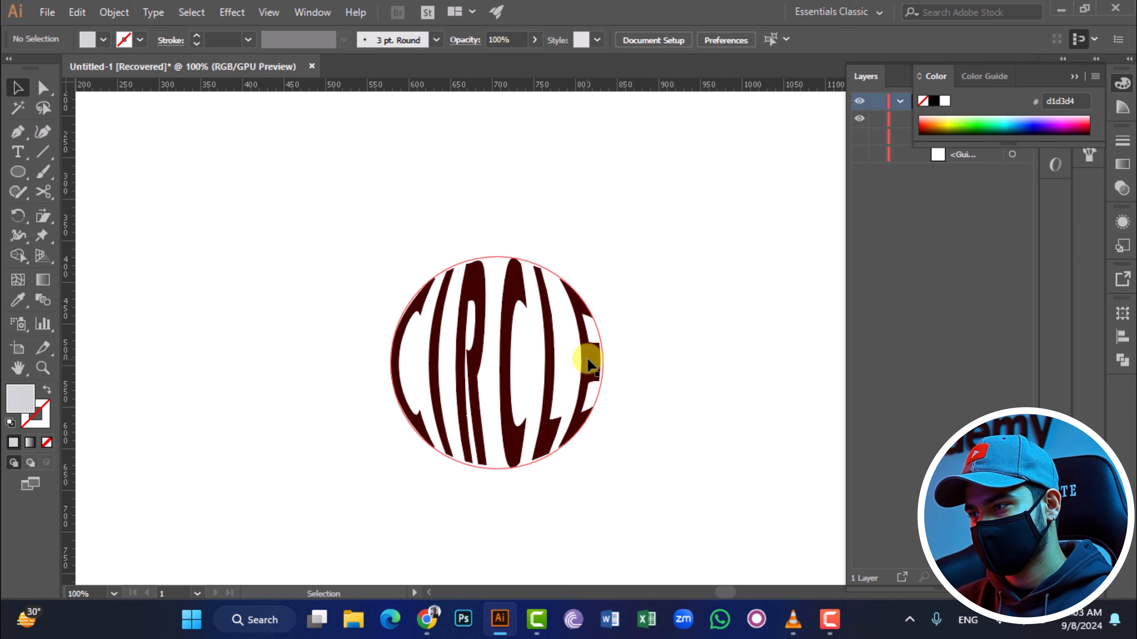
drag(533, 304, 273, 198)
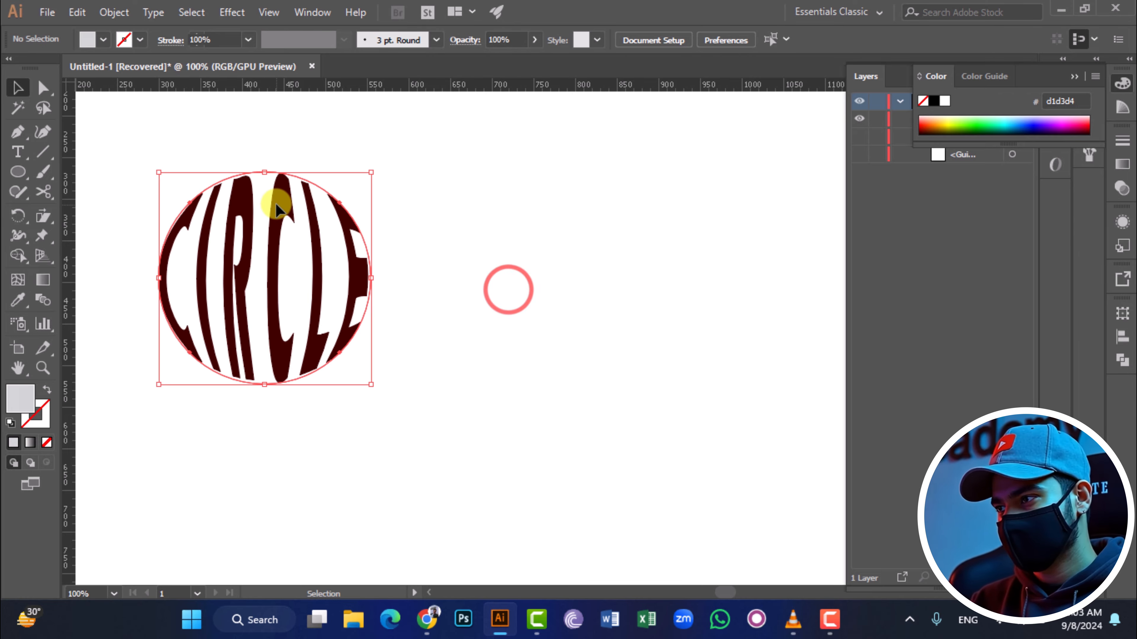
Switch to the DaFont page in Chrome and look through the Basic Sans serif and Script Calligraphy fonts previewed with Circle.
click(584, 363)
click(431, 620)
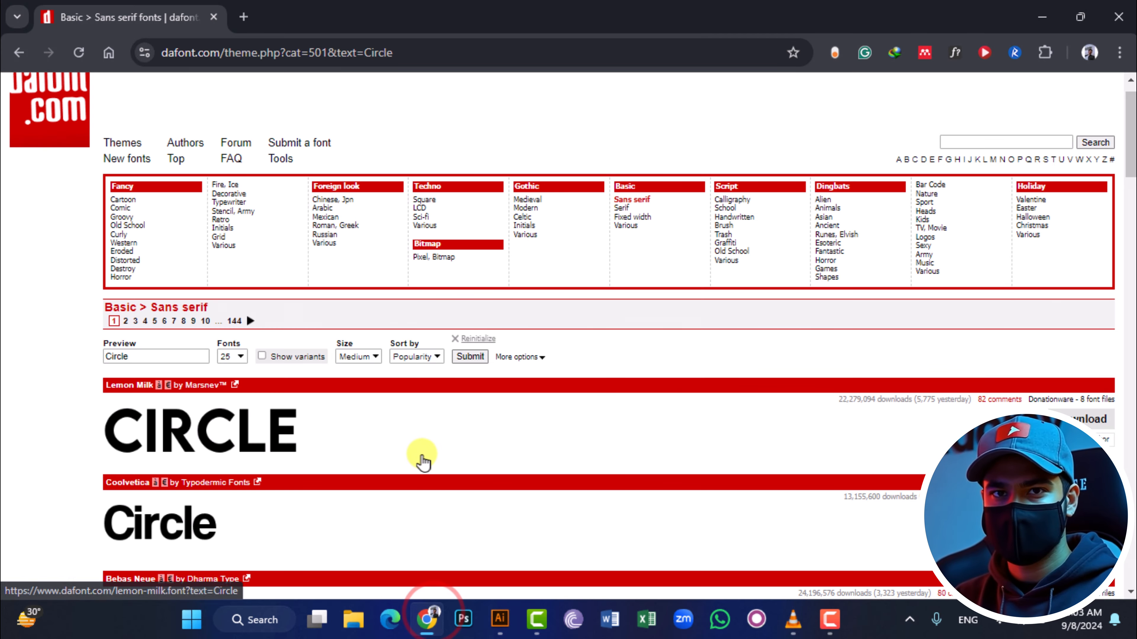
scroll(431, 456, down, 2)
scroll(361, 490, down, 5)
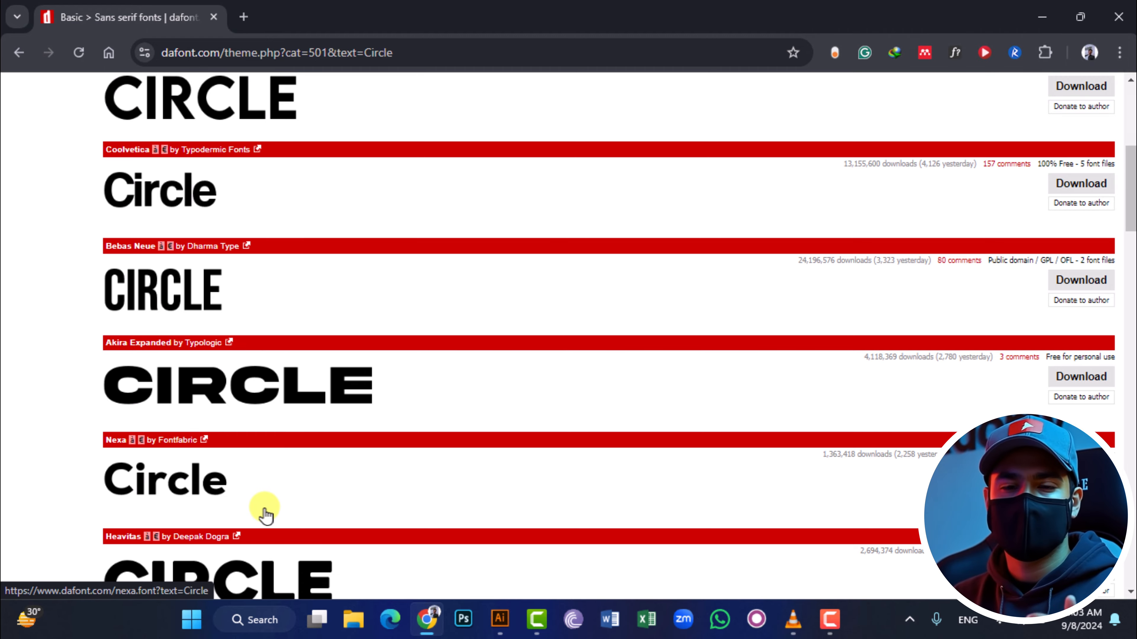
scroll(287, 498, down, 9)
scroll(286, 495, up, 12)
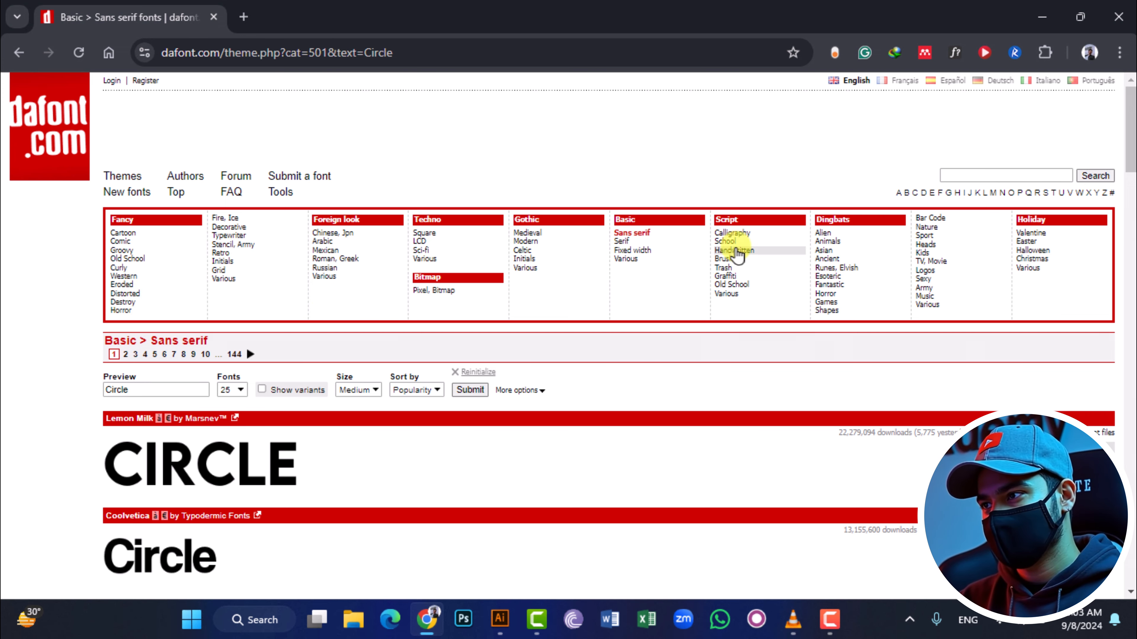
click(746, 233)
scroll(518, 317, down, 14)
scroll(582, 305, up, 11)
scroll(613, 295, up, 5)
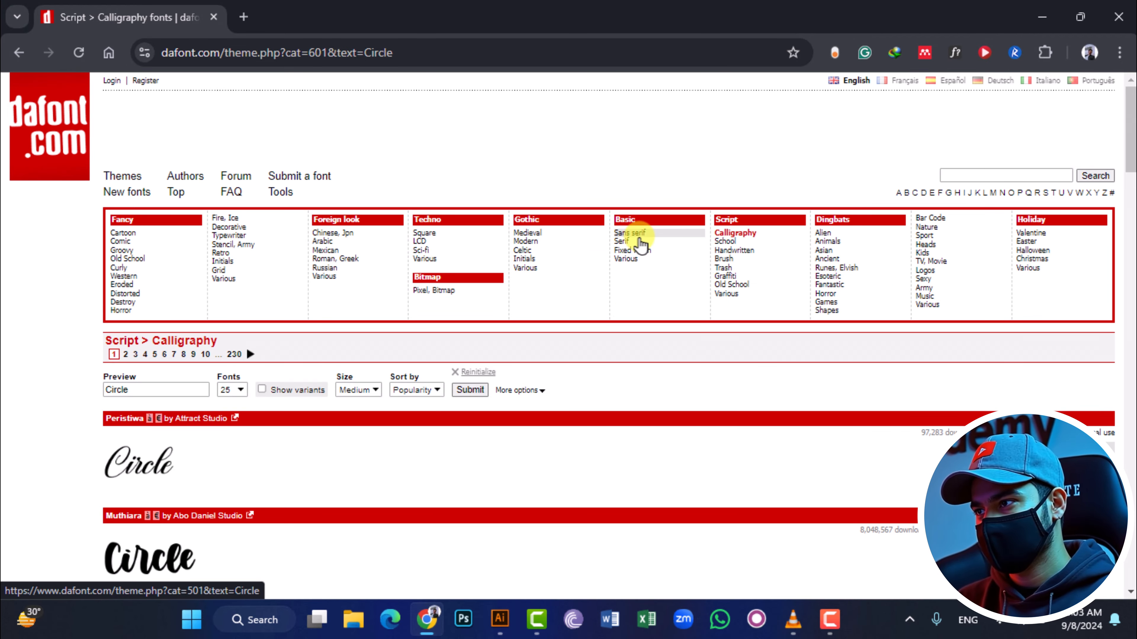
Find the Pinky Blues font in the Fancy Cartoon category and download it as pinky_blues.zip.
click(134, 234)
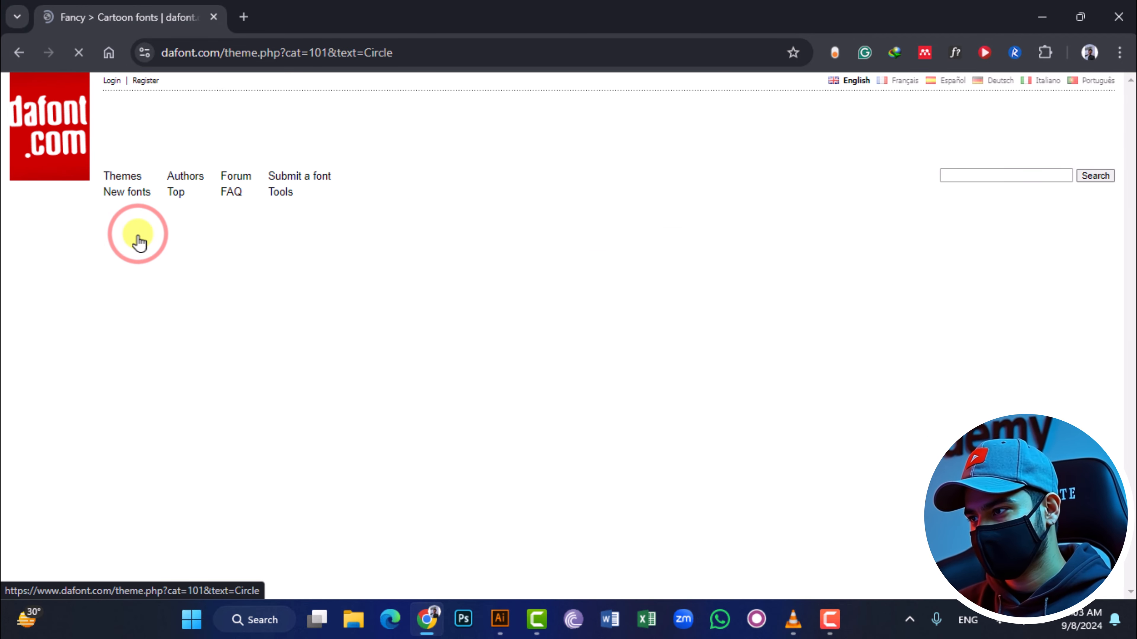
scroll(381, 289, down, 17)
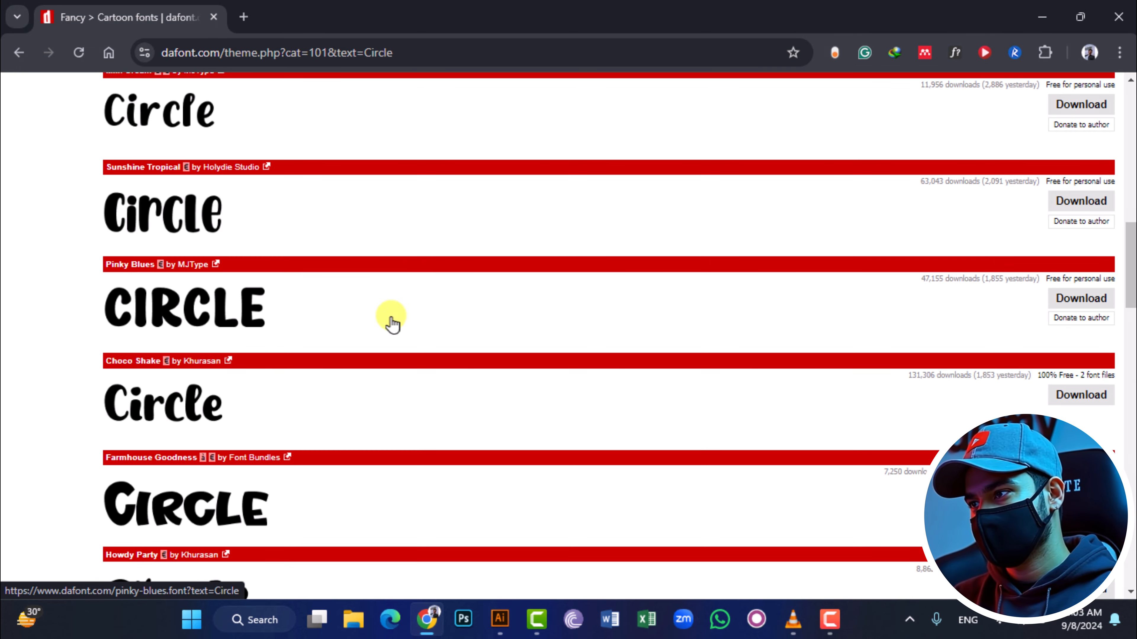
click(1082, 299)
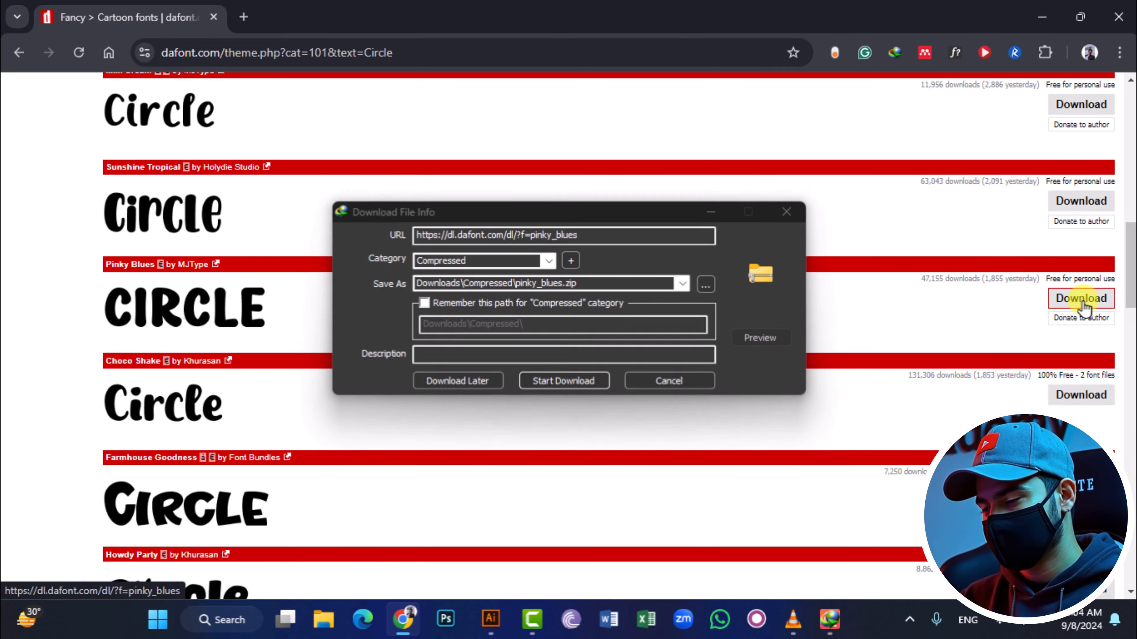
click(558, 380)
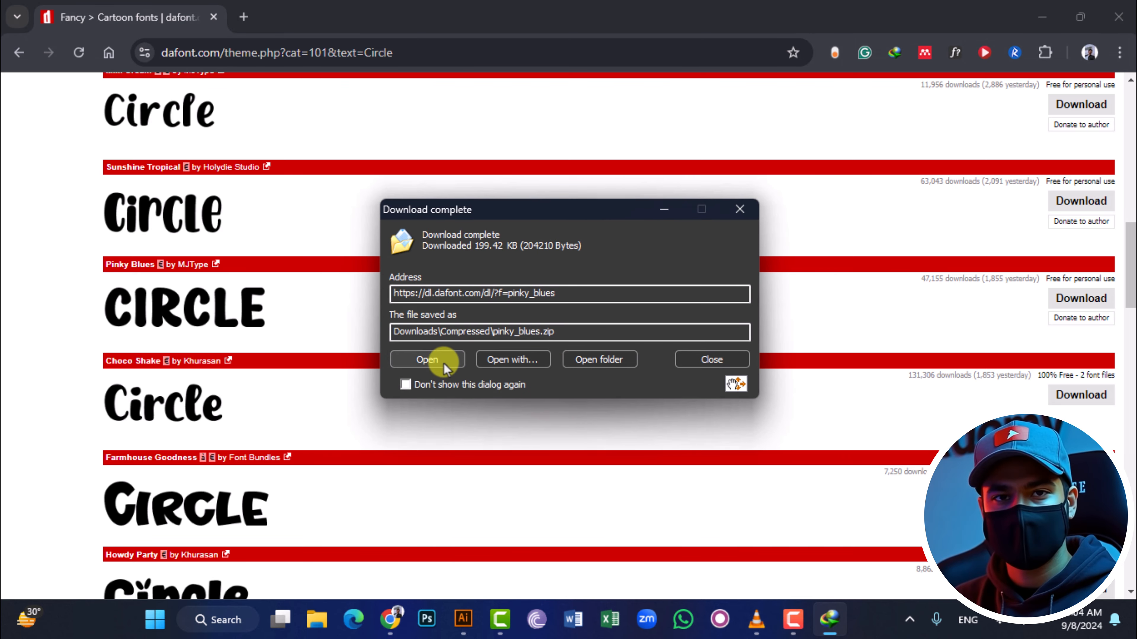
Open the downloaded pinky_blues archive and install the Pinky Blues font file.
click(443, 362)
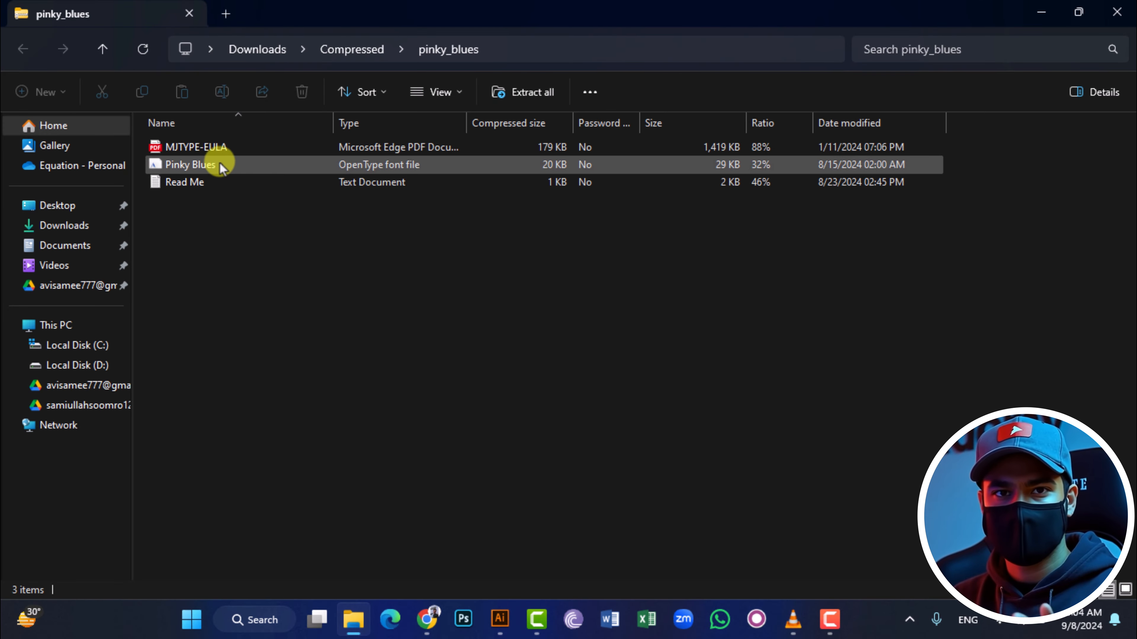
double_click(409, 165)
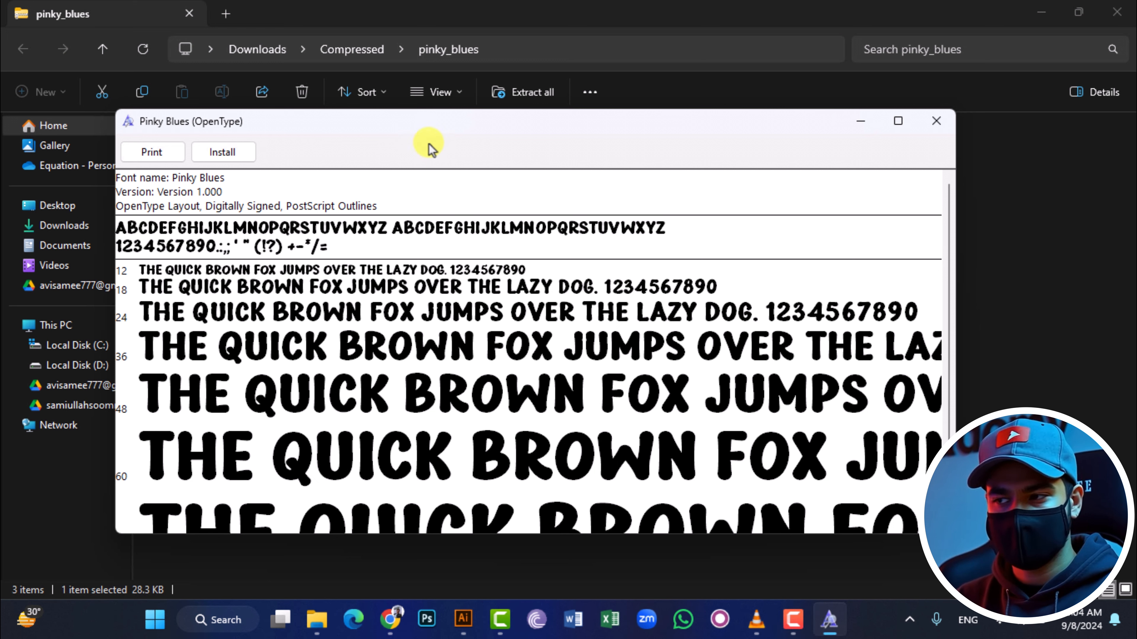
click(219, 154)
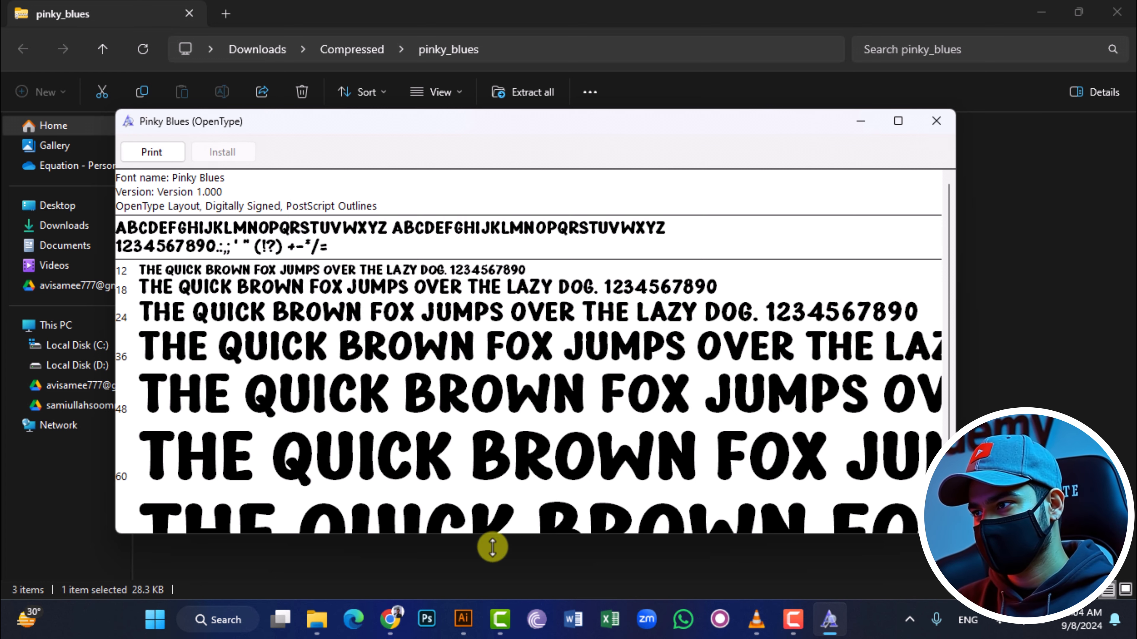
Switch to Illustrator, draw a light grey circle about 258 px across, and place it to the right of the dark red text.
click(462, 618)
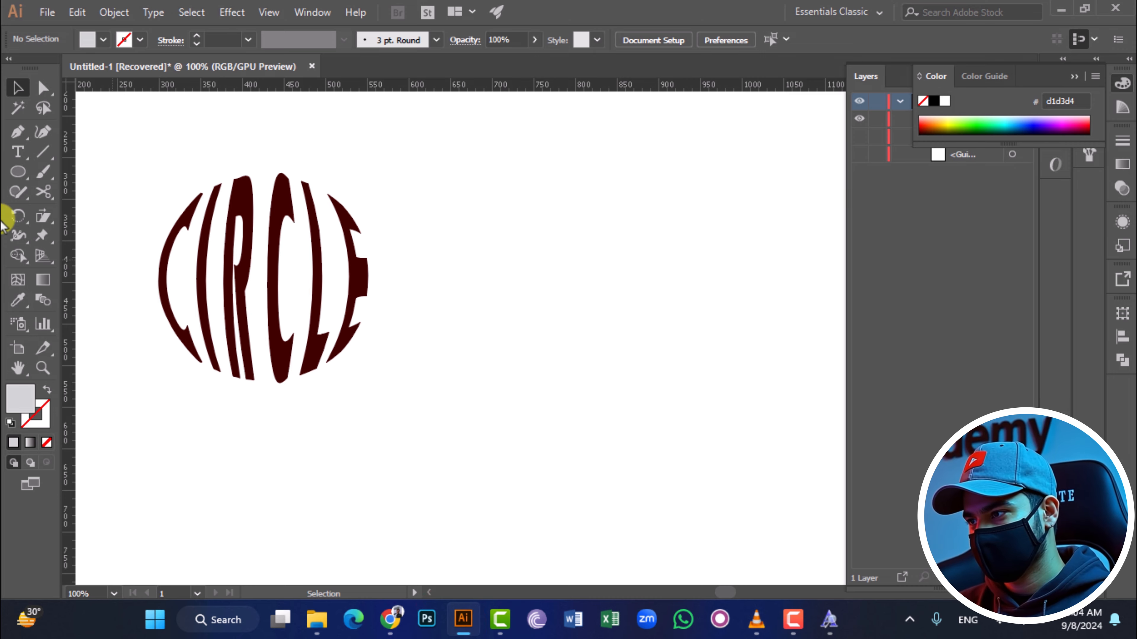
click(18, 171)
drag(500, 245, 587, 357)
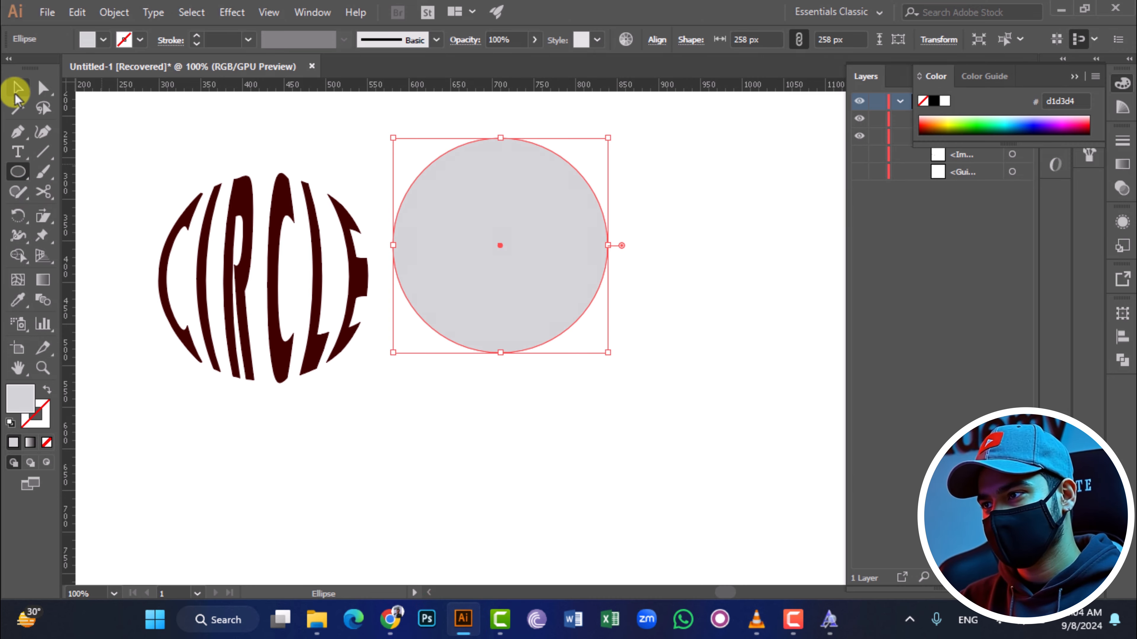
click(18, 87)
drag(561, 239, 622, 321)
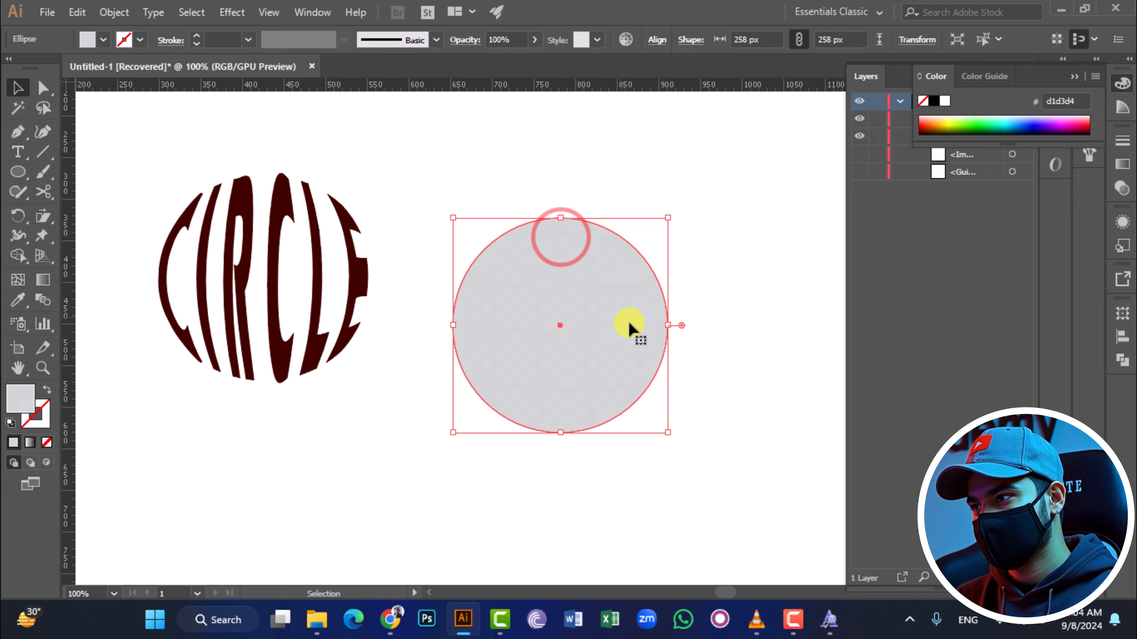
click(412, 173)
Add the text CIRCLE on the empty canvas below the two round shapes.
key(t)
click(368, 476)
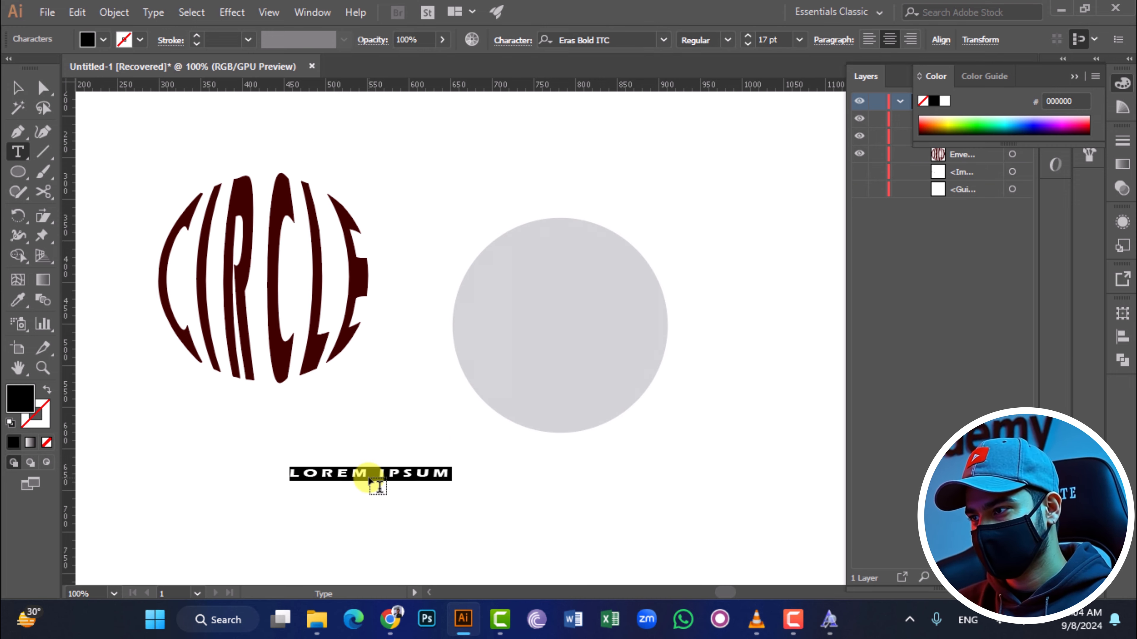
text(CIRCLE)
Change the font of the whole new CIRCLE text to Pinky Blues.
key(ctrl+a)
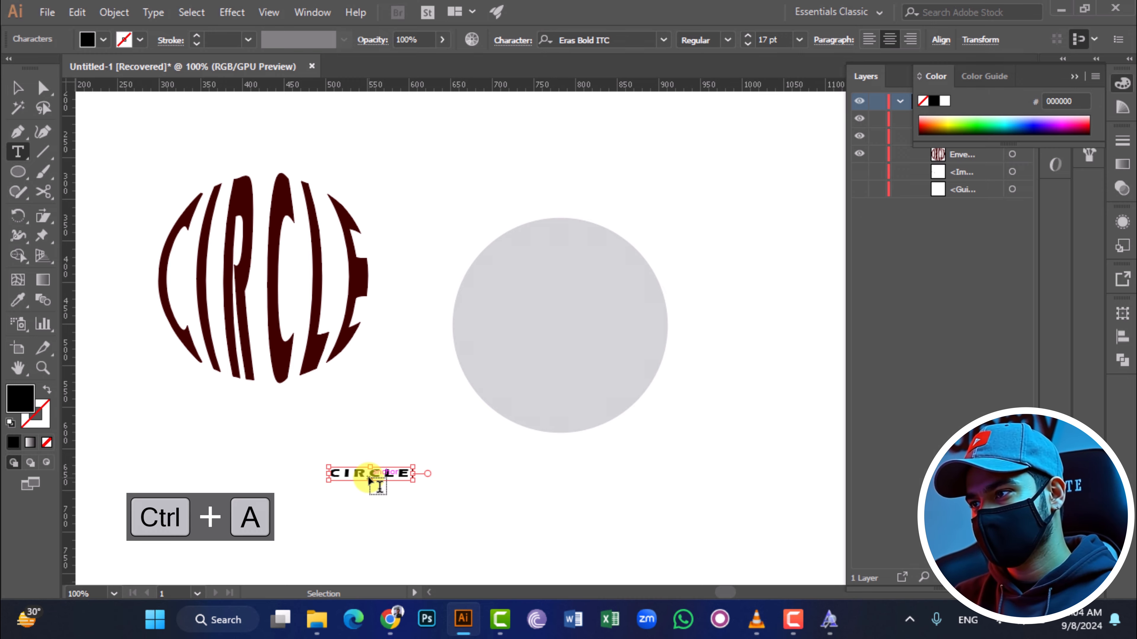
click(664, 41)
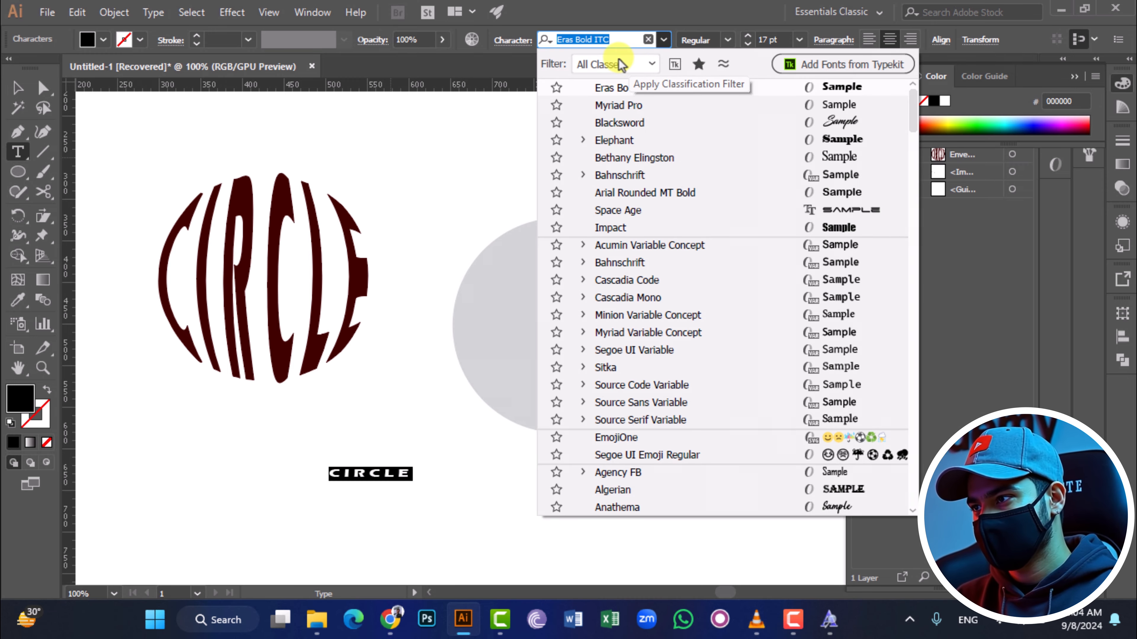
text(p)
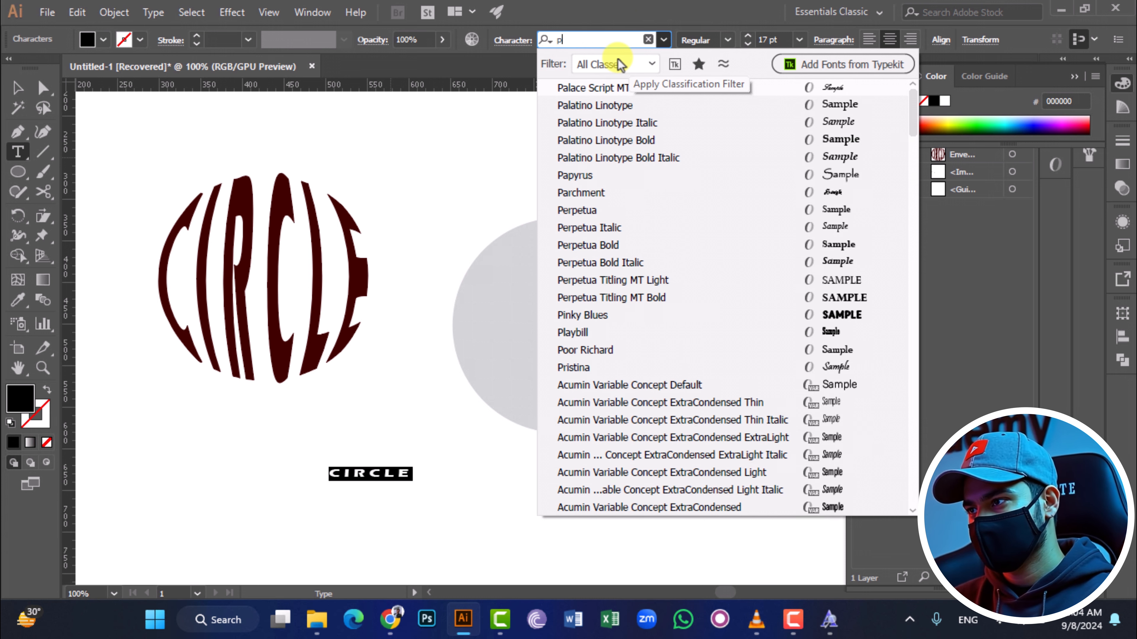
text(ink)
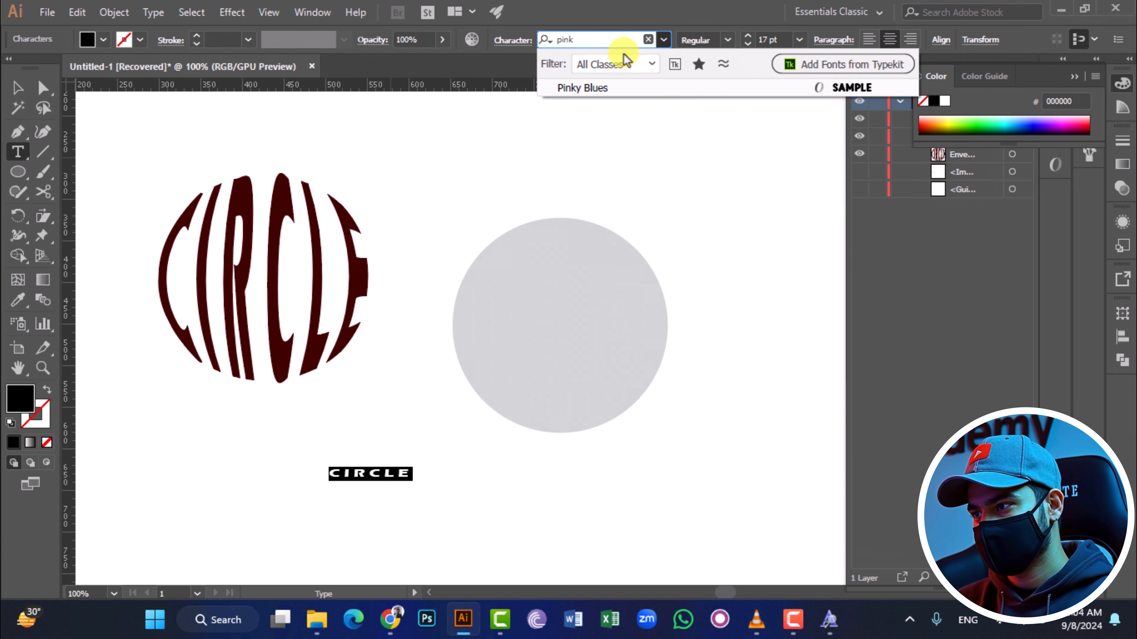
click(635, 94)
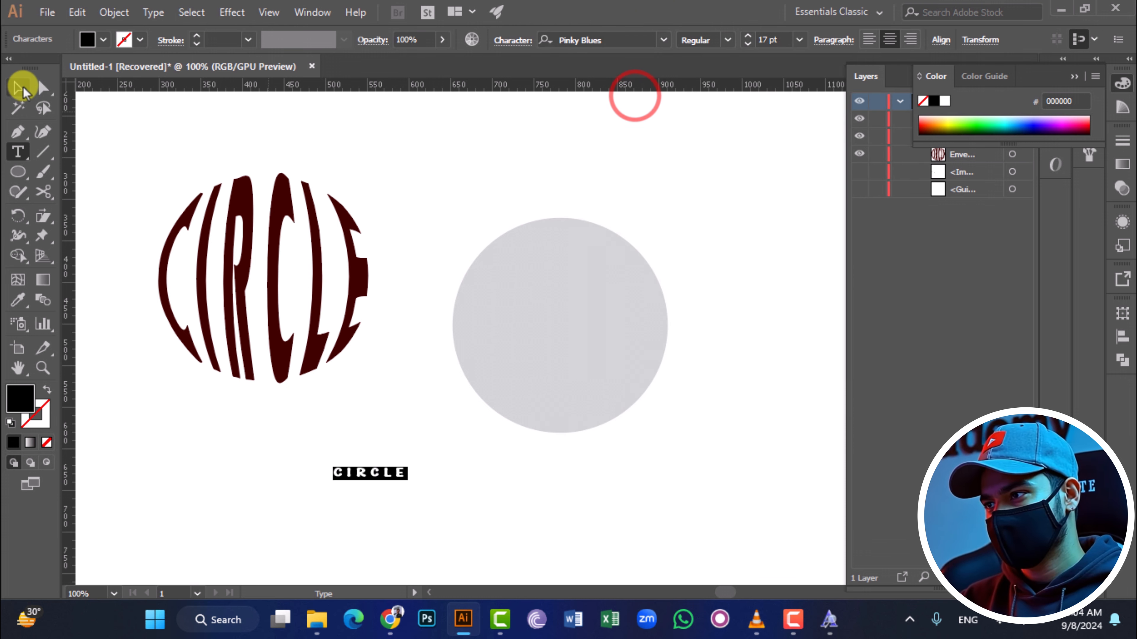
Scale the Pinky Blues text up to about 57 pt and set its horizontal scale to 80%.
click(18, 88)
drag(408, 481, 524, 536)
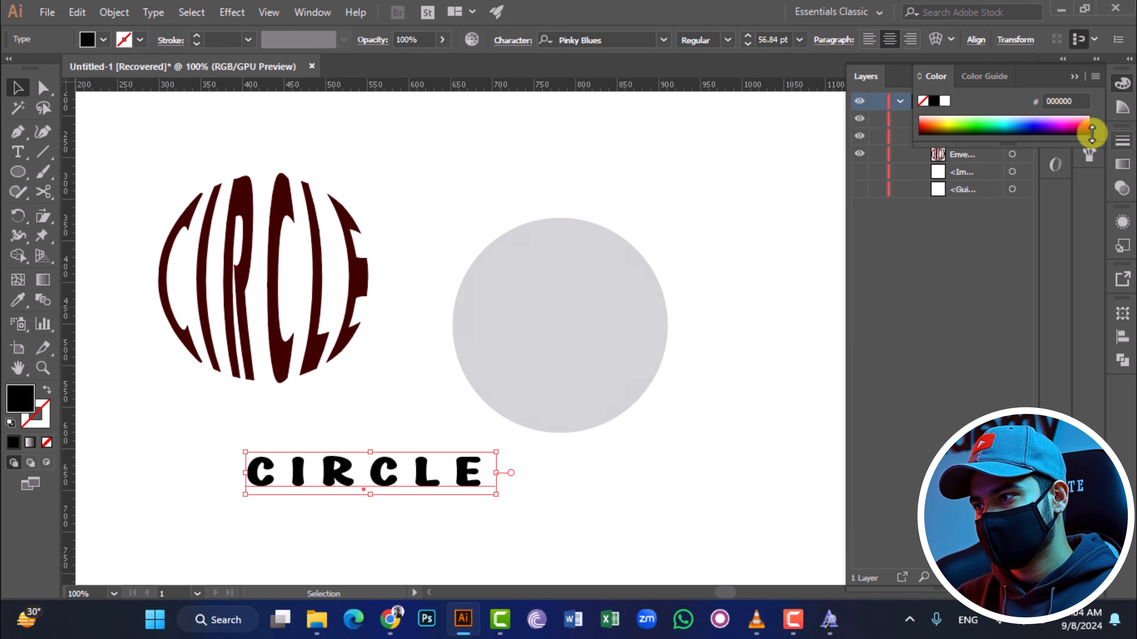
click(1072, 80)
click(1055, 118)
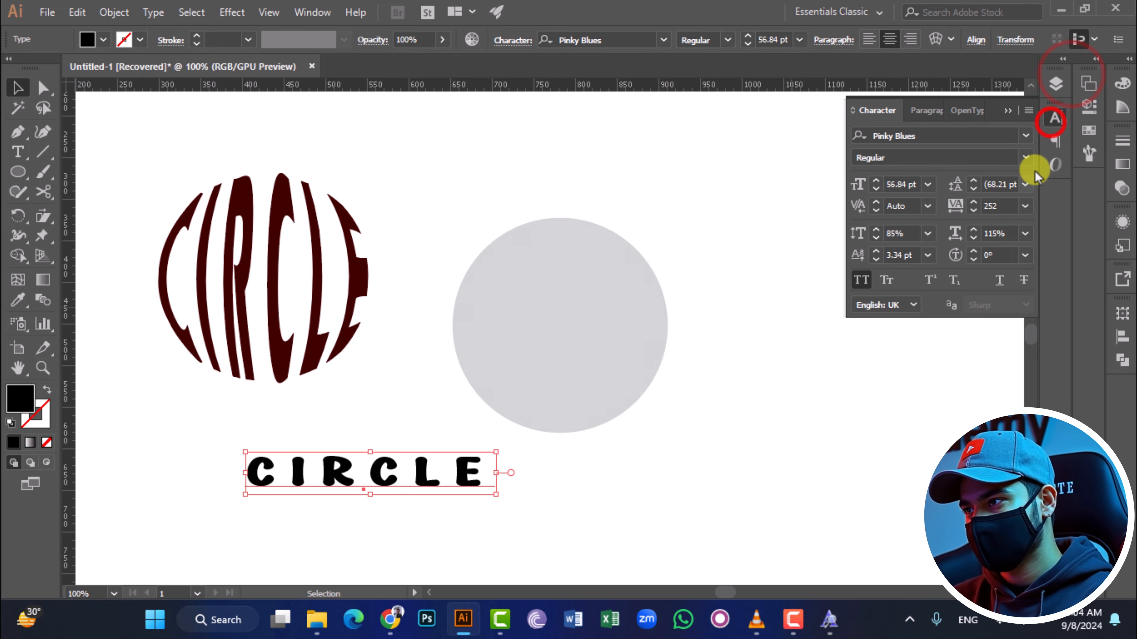
scroll(999, 229, down, 7)
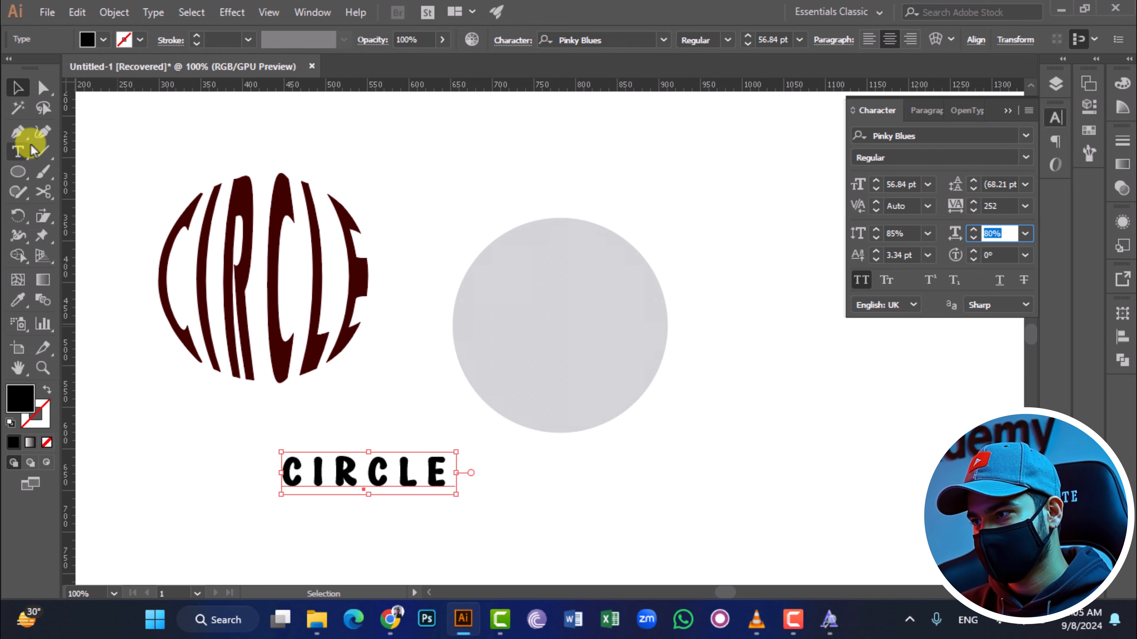
Move the Pinky Blues text onto the centre of the grey circle and send it behind the circle.
click(18, 87)
drag(301, 461, 544, 326)
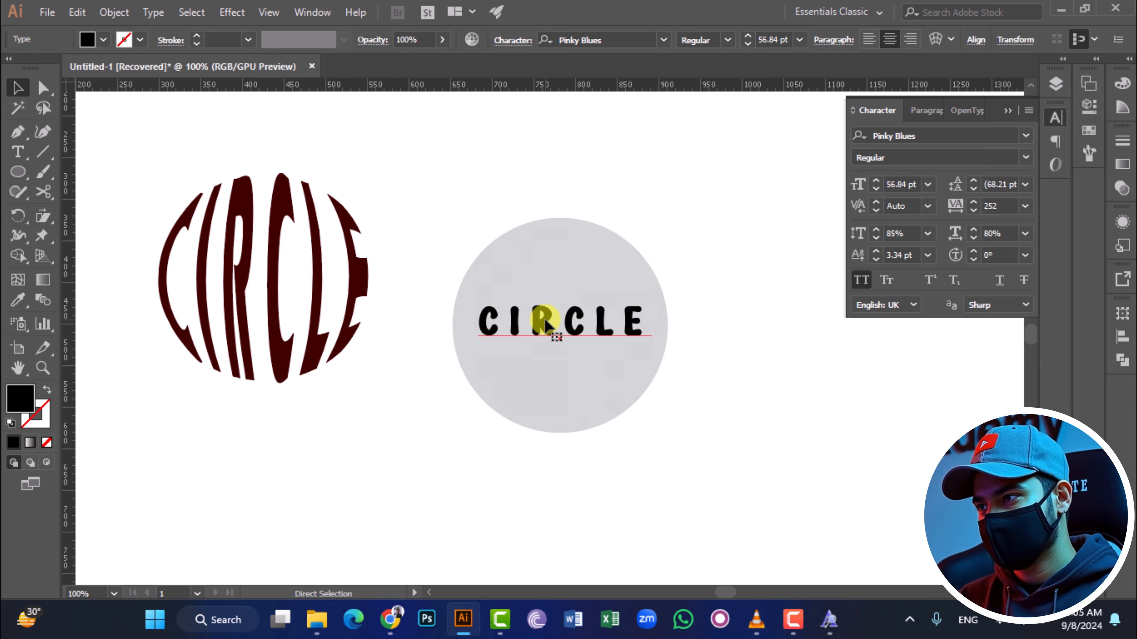
key(ctrl+bracketleft)
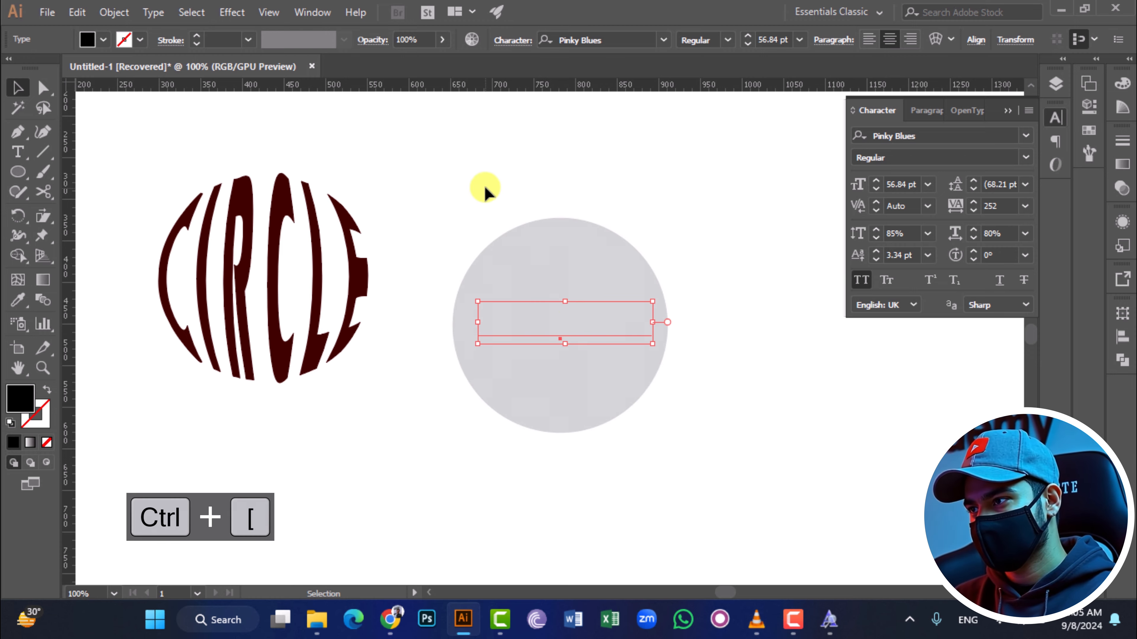
Envelope-distort the Pinky Blues text with the grey circle as the top object.
drag(485, 187, 563, 428)
click(114, 12)
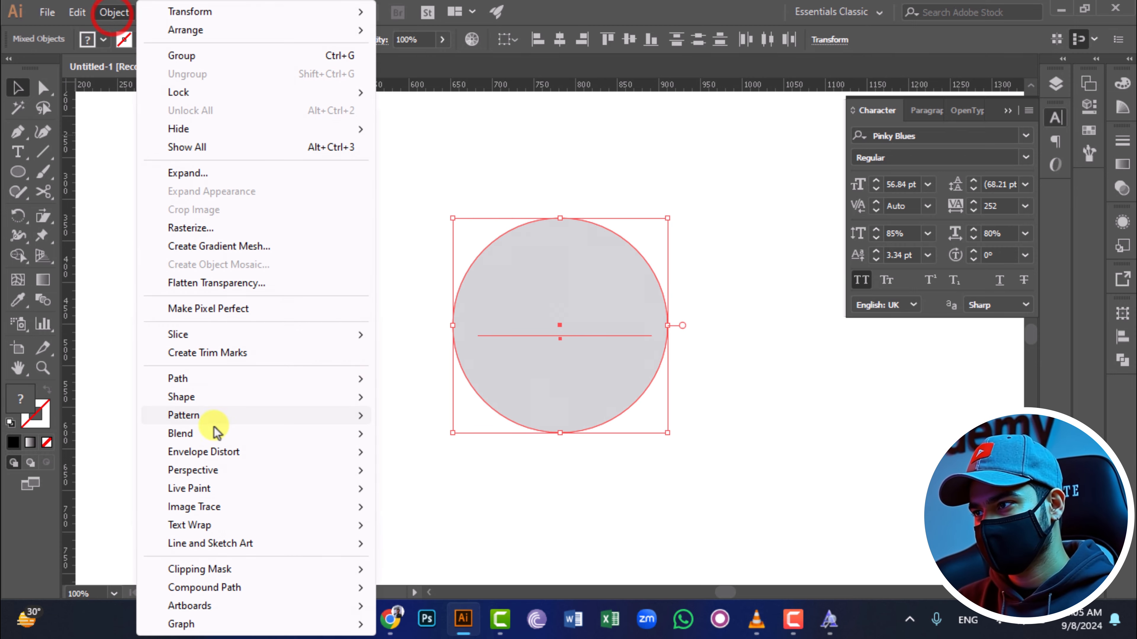
mouse_move(221, 454)
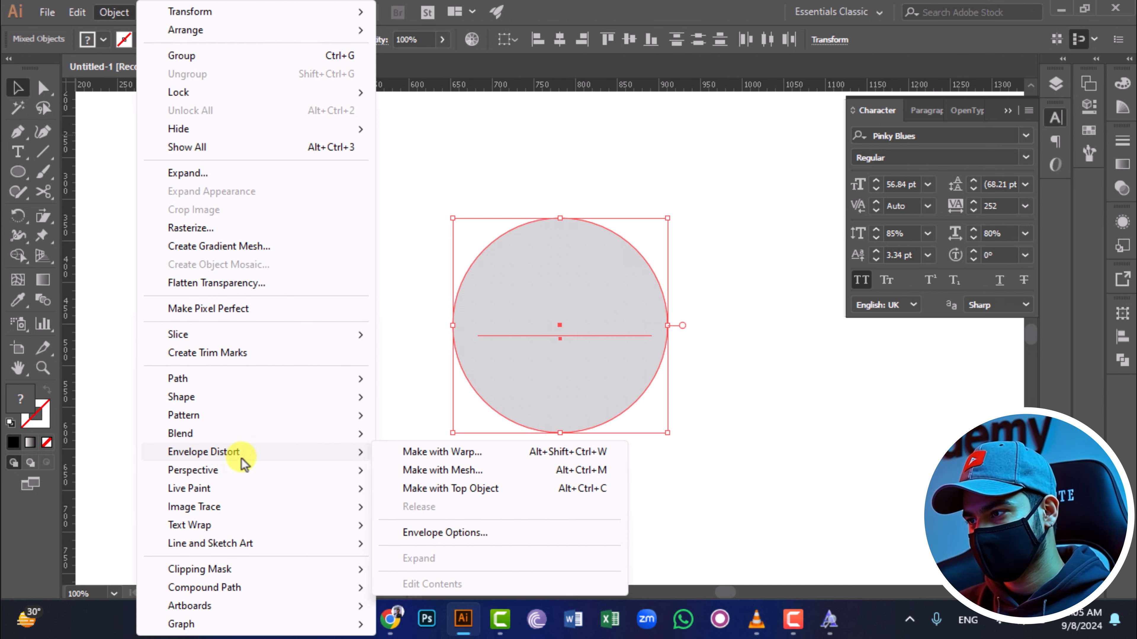
click(427, 491)
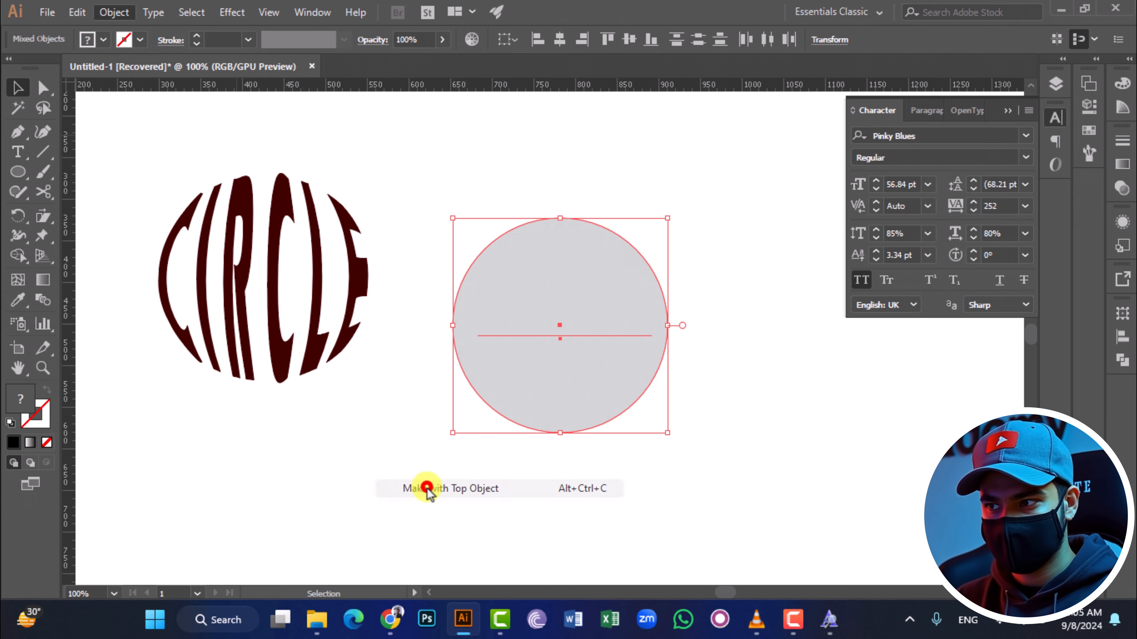
click(728, 353)
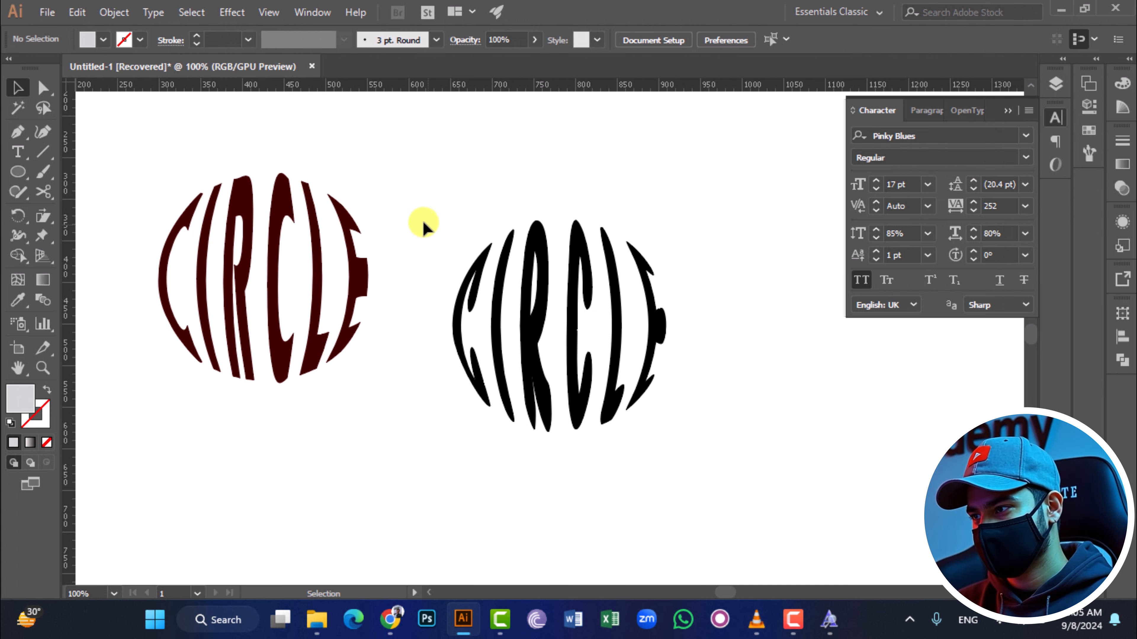
Delete both circle-shaped texts from the canvas.
drag(158, 146, 634, 448)
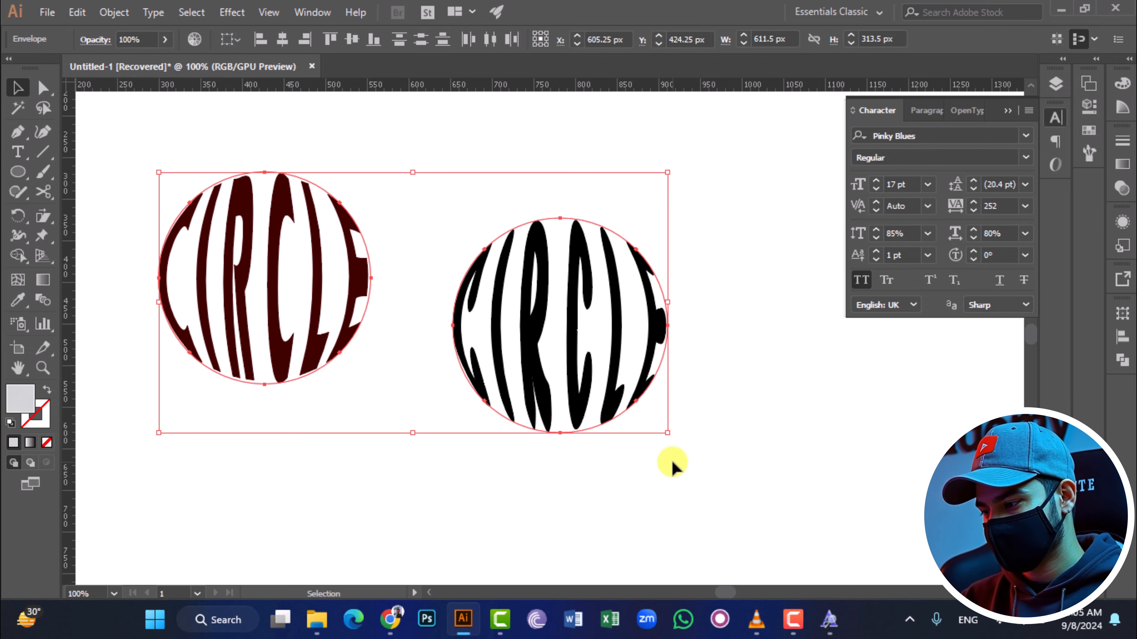
key(Delete)
Draw the left half of a heart as an open curved path with the Pen tool, using a 1 pt black stroke and no fill.
click(23, 175)
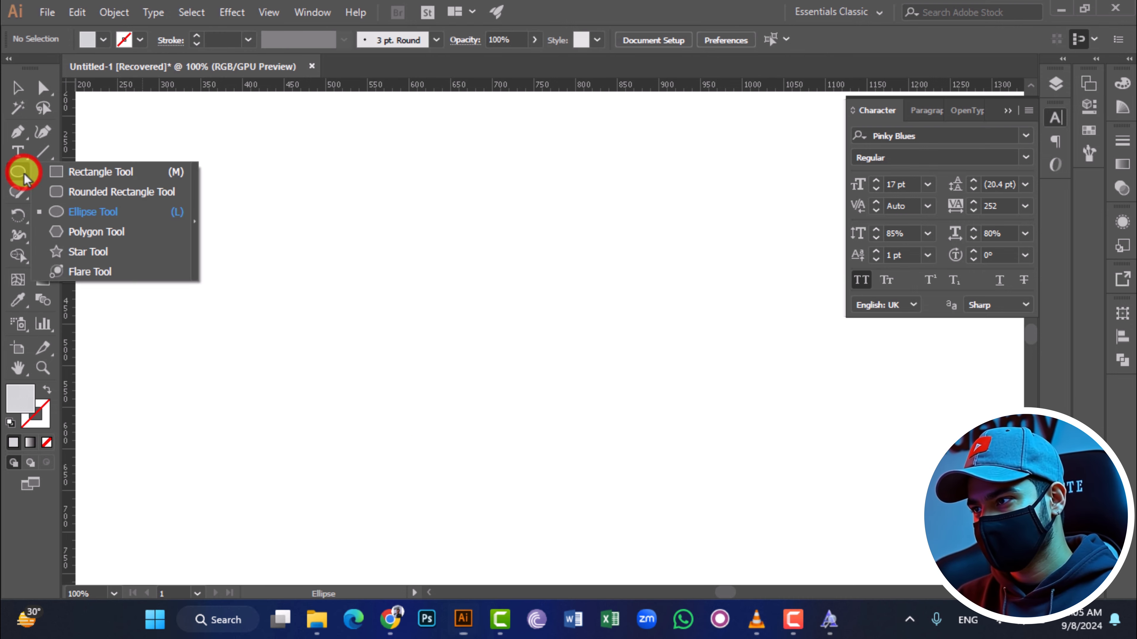
drag(361, 250, 317, 287)
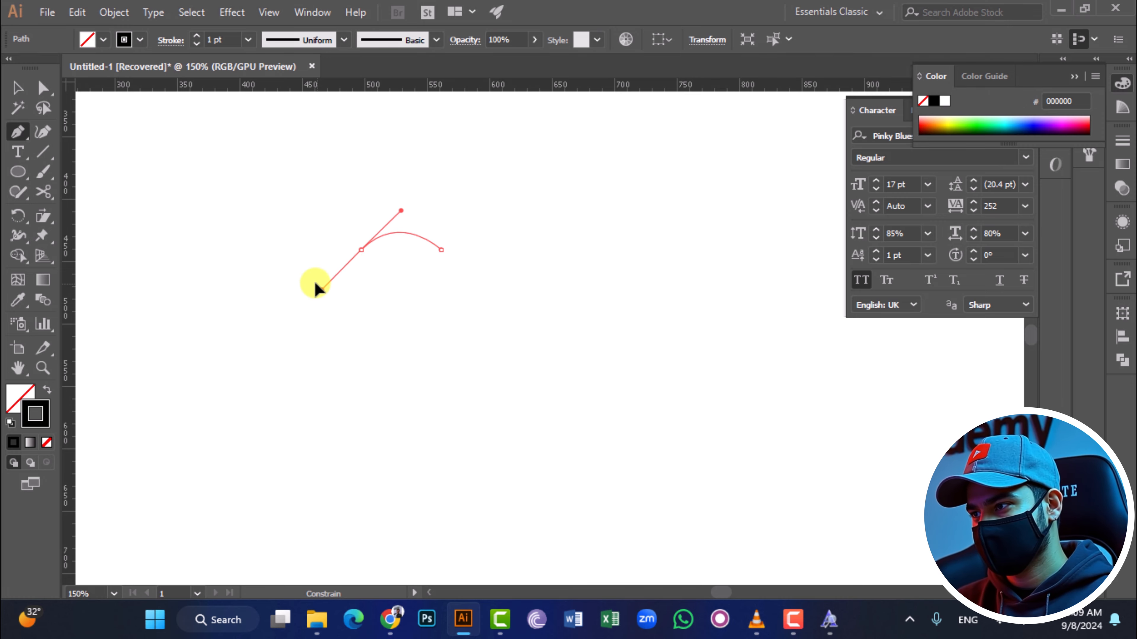
click(441, 396)
key(v)
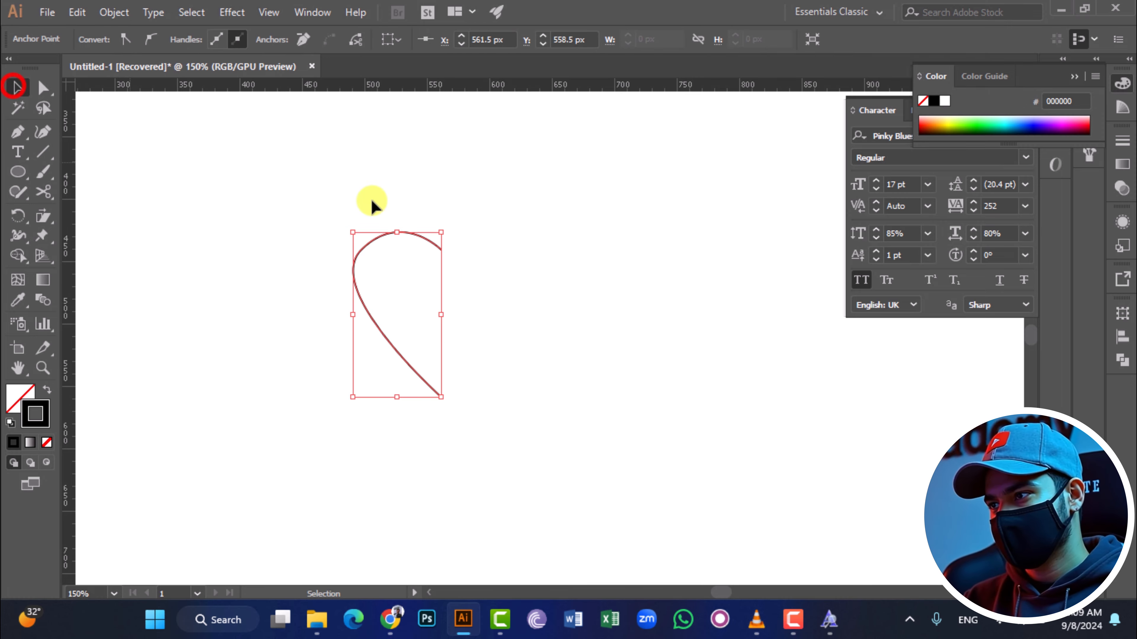
Reflect a copy of the half-heart across the vertical axis and place it against the original to form a full heart outline.
click(357, 299)
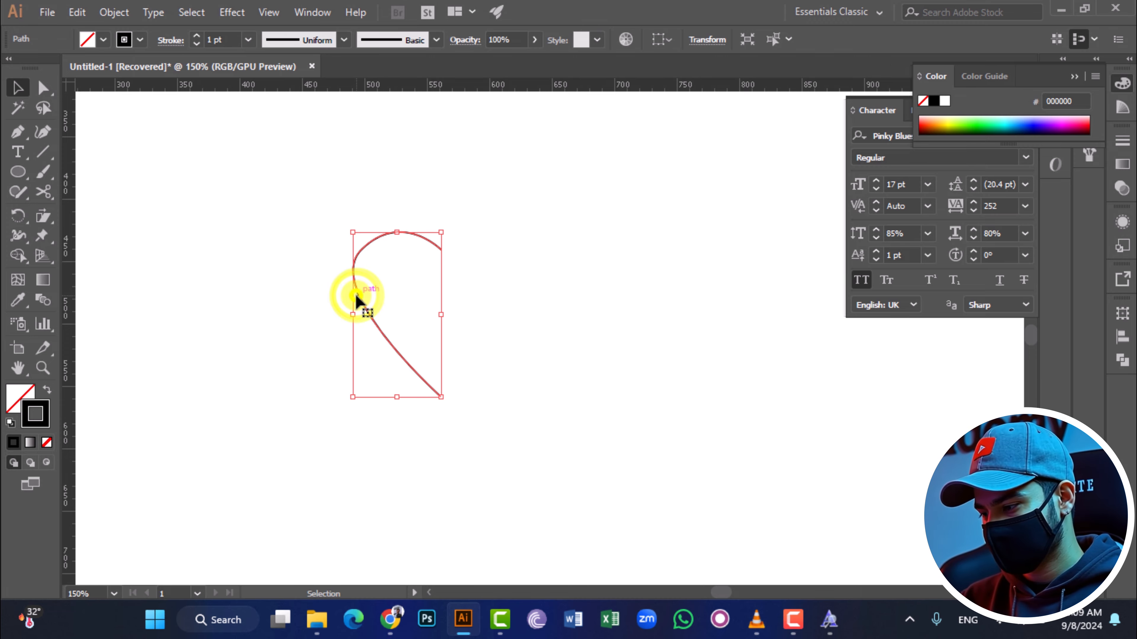
right_click(356, 298)
click(448, 488)
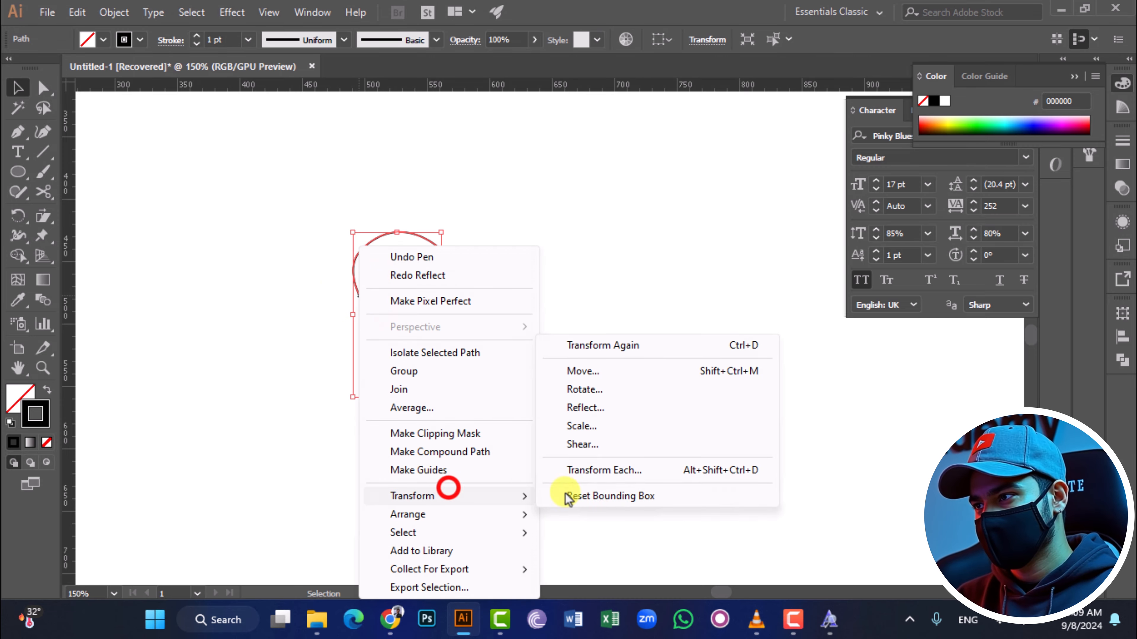
click(600, 408)
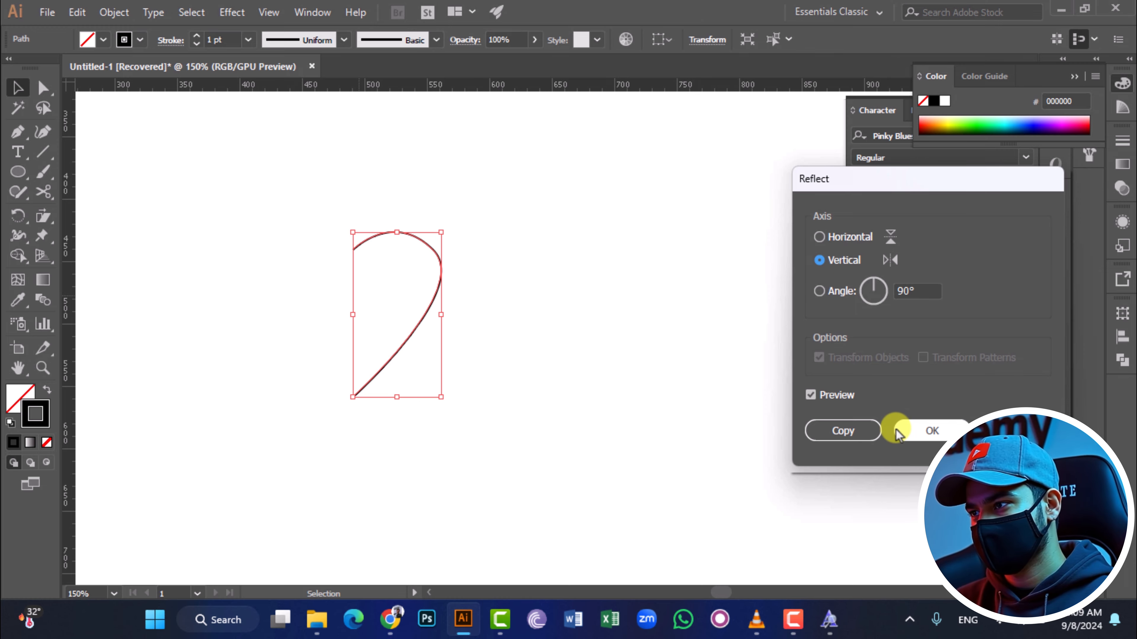
click(859, 432)
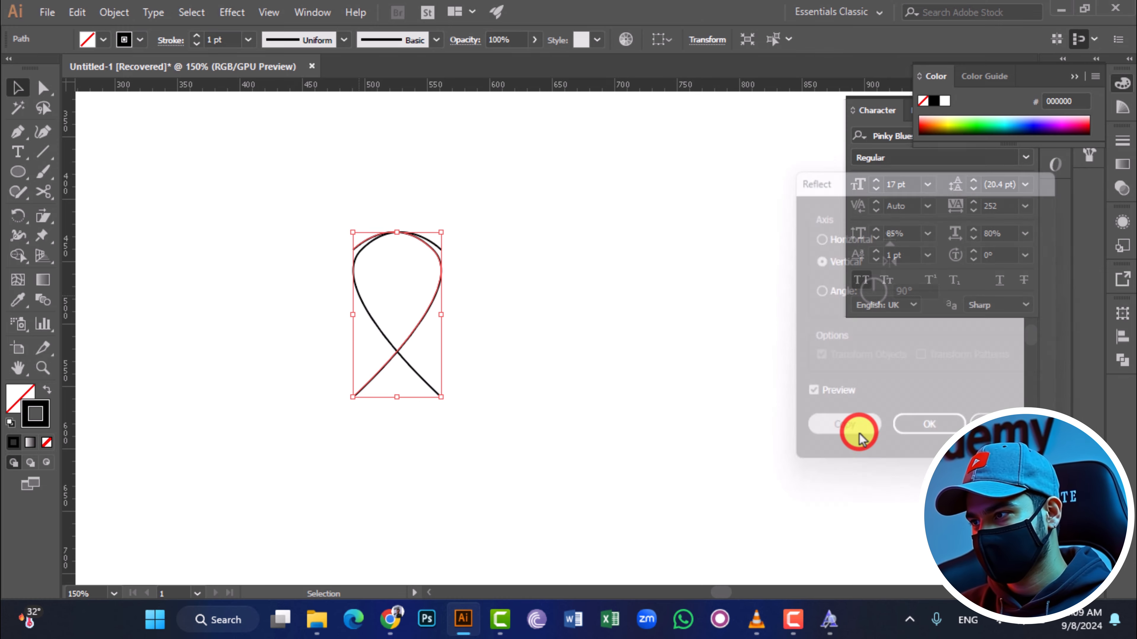
drag(427, 309, 515, 309)
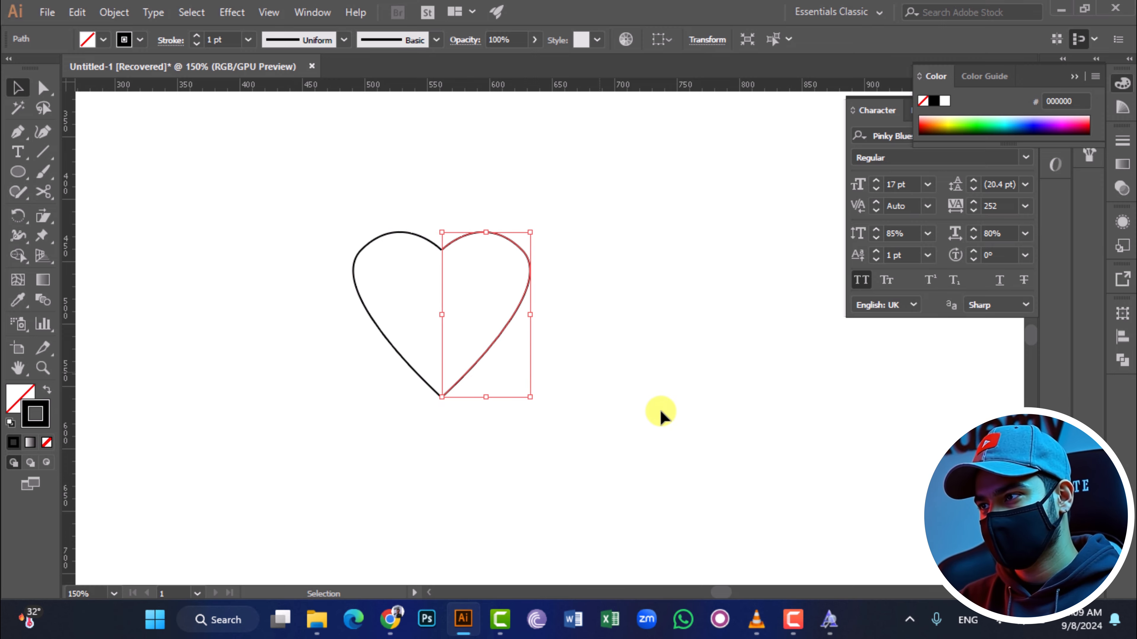
click(659, 412)
Average the two endpoints at the heart's bottom tip on both axes and join them.
scroll(447, 387, up, 1)
scroll(447, 384, up, 6)
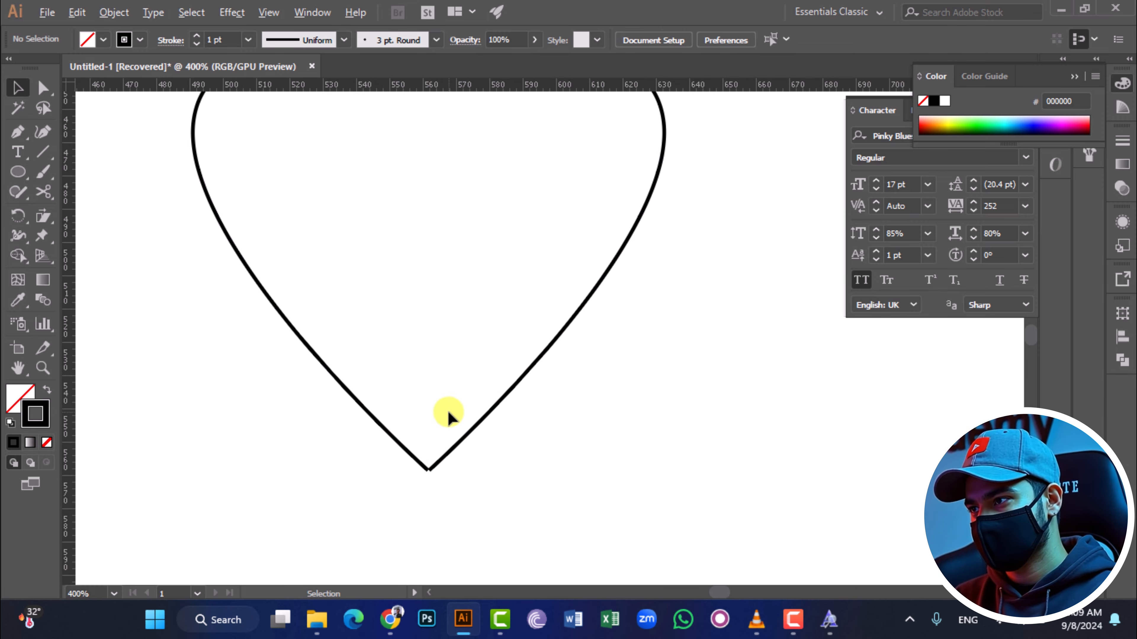
scroll(336, 470, up, 1)
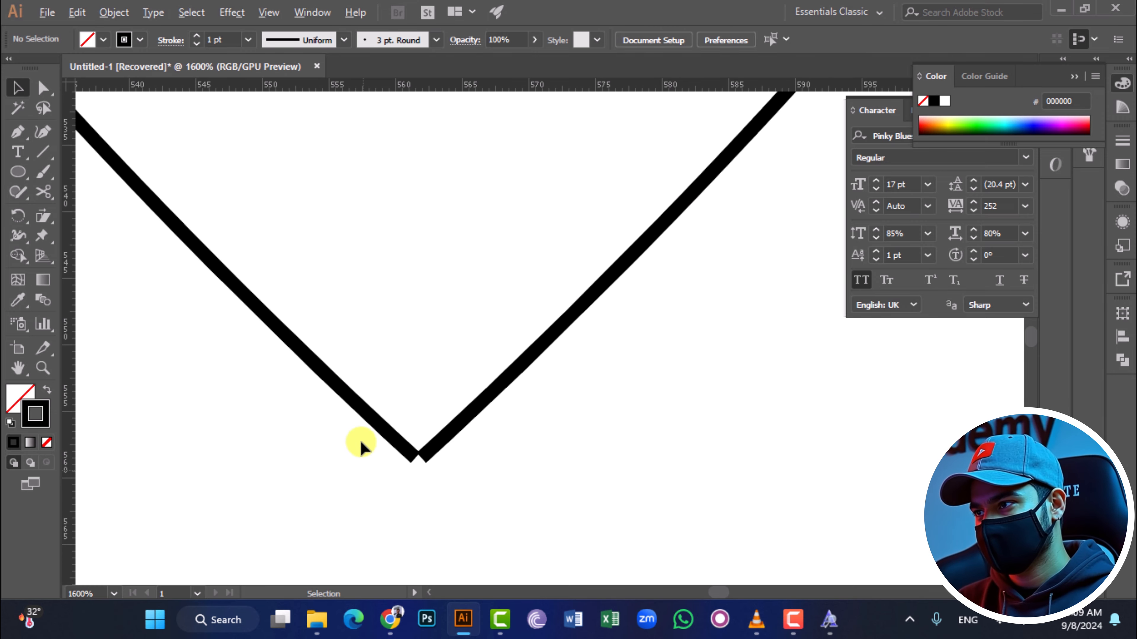
drag(358, 442, 500, 472)
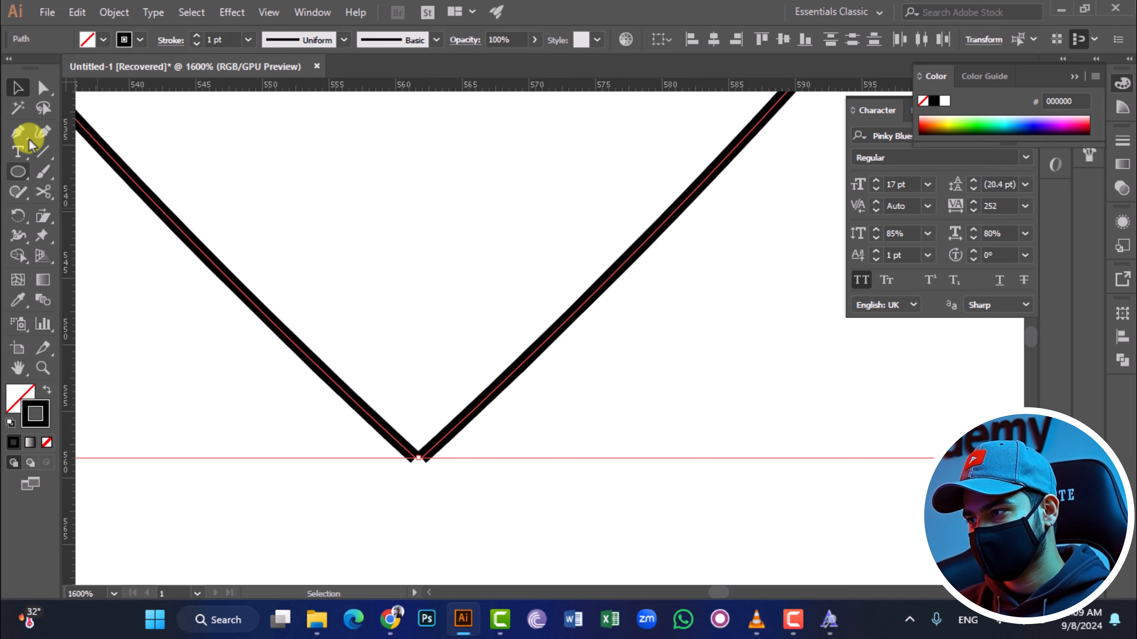
click(43, 87)
drag(340, 462, 456, 455)
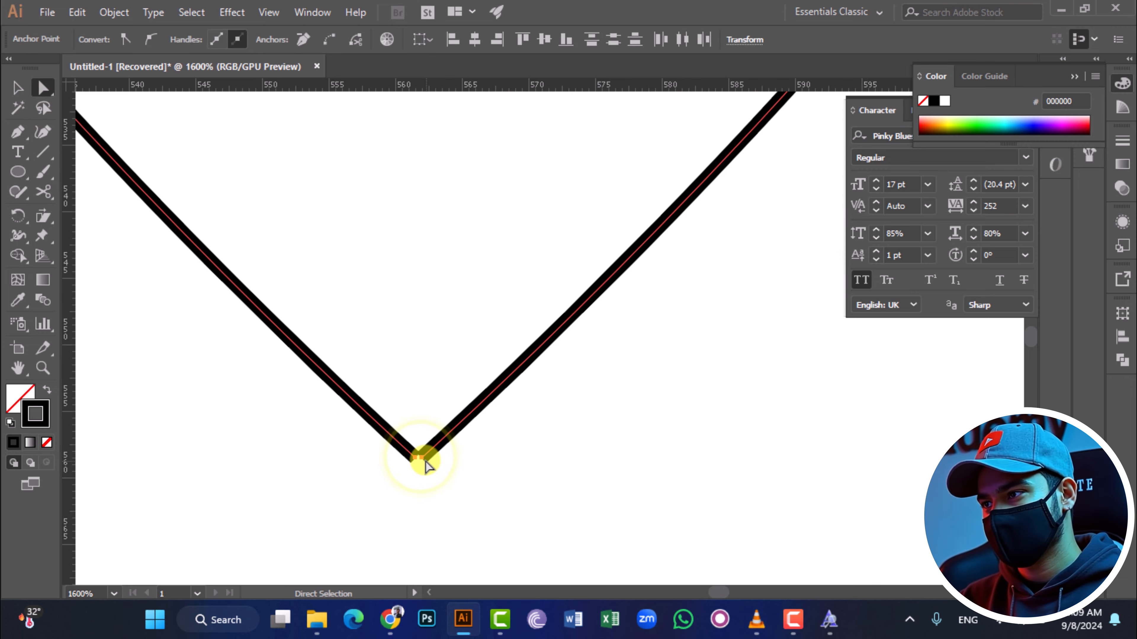
right_click(421, 459)
click(475, 268)
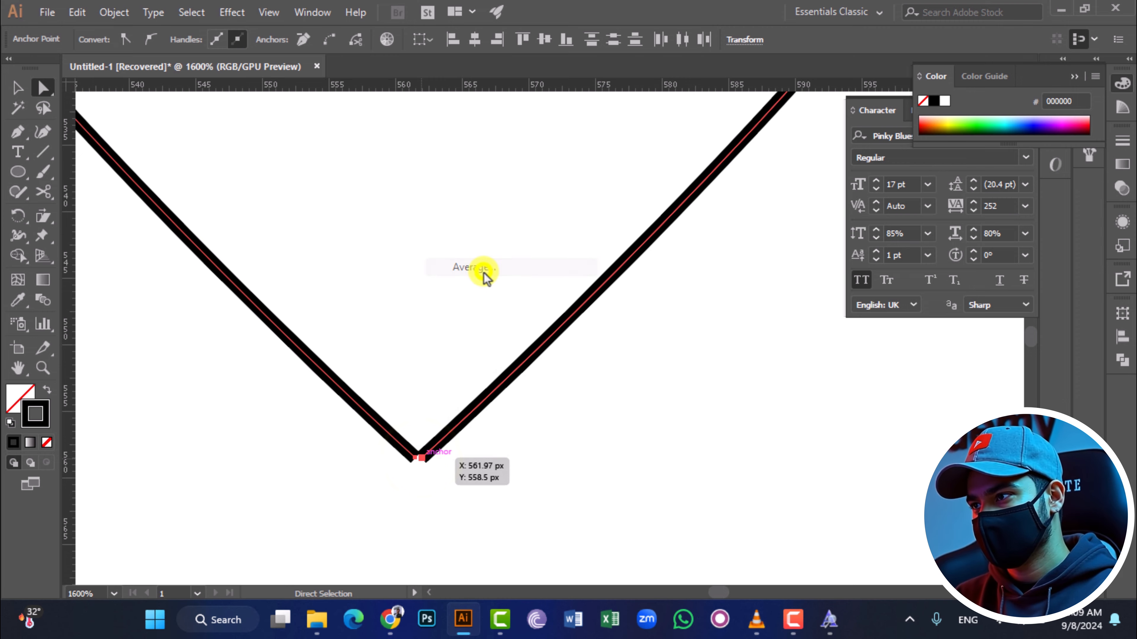
click(545, 361)
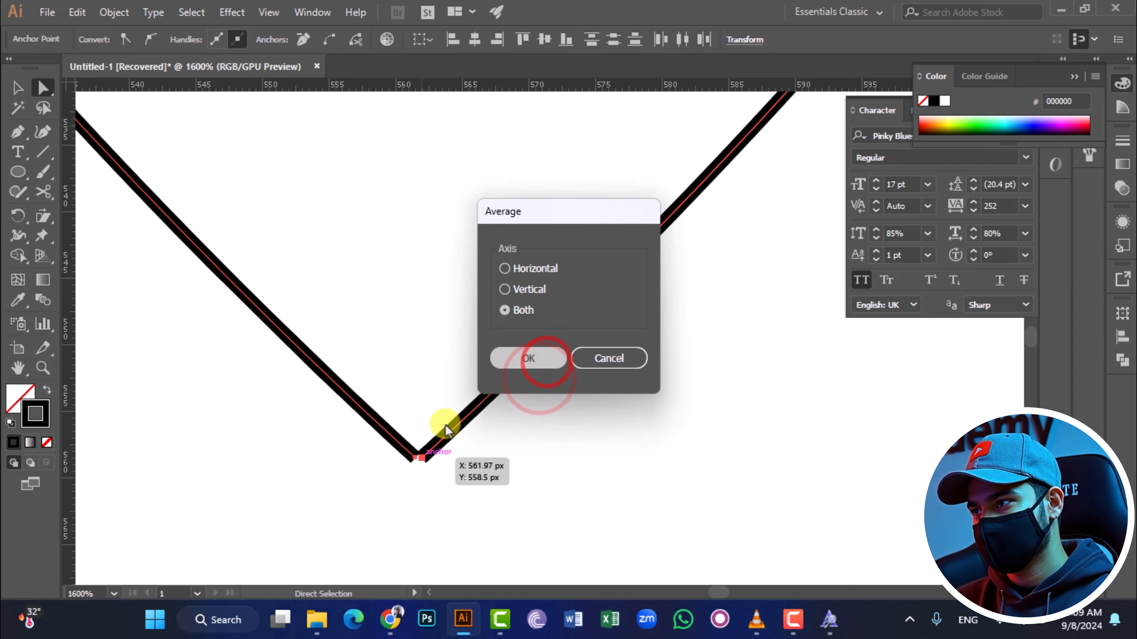
right_click(426, 450)
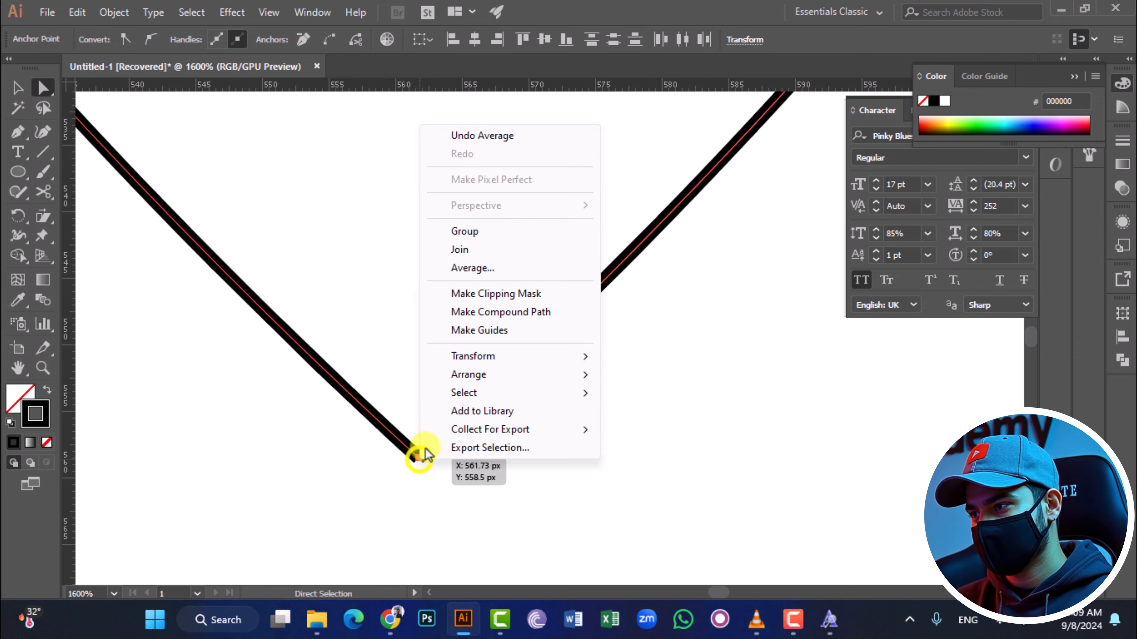
click(462, 249)
scroll(416, 470, up, 2)
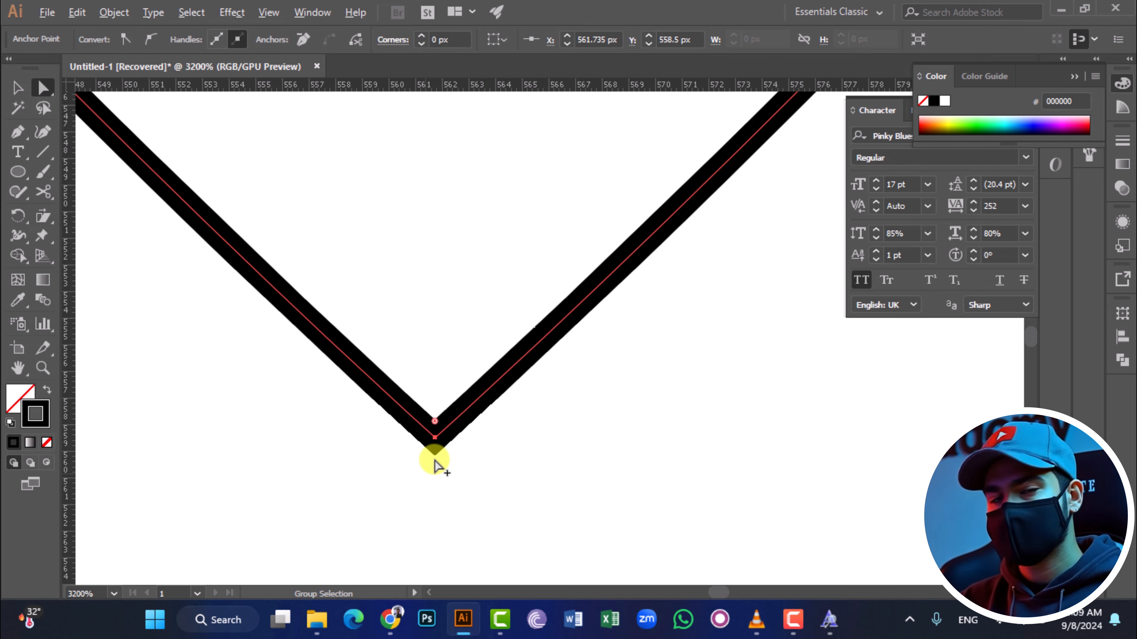
scroll(434, 466, up, 3)
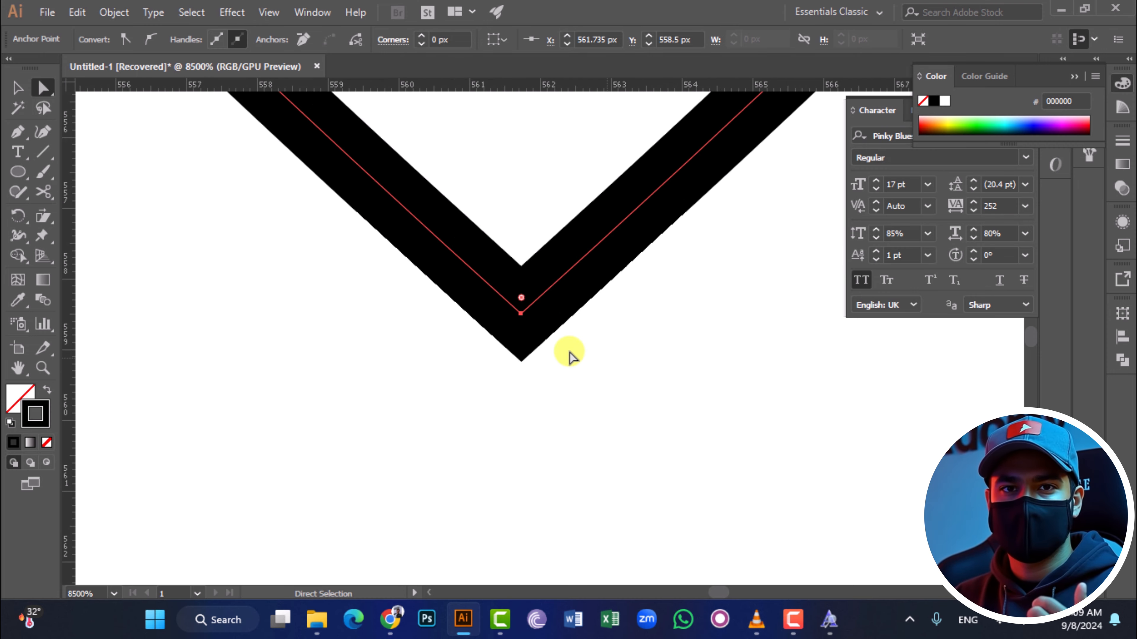
Average the two endpoints at the heart's upper notch and join them to close the outline.
scroll(564, 351, down, 2)
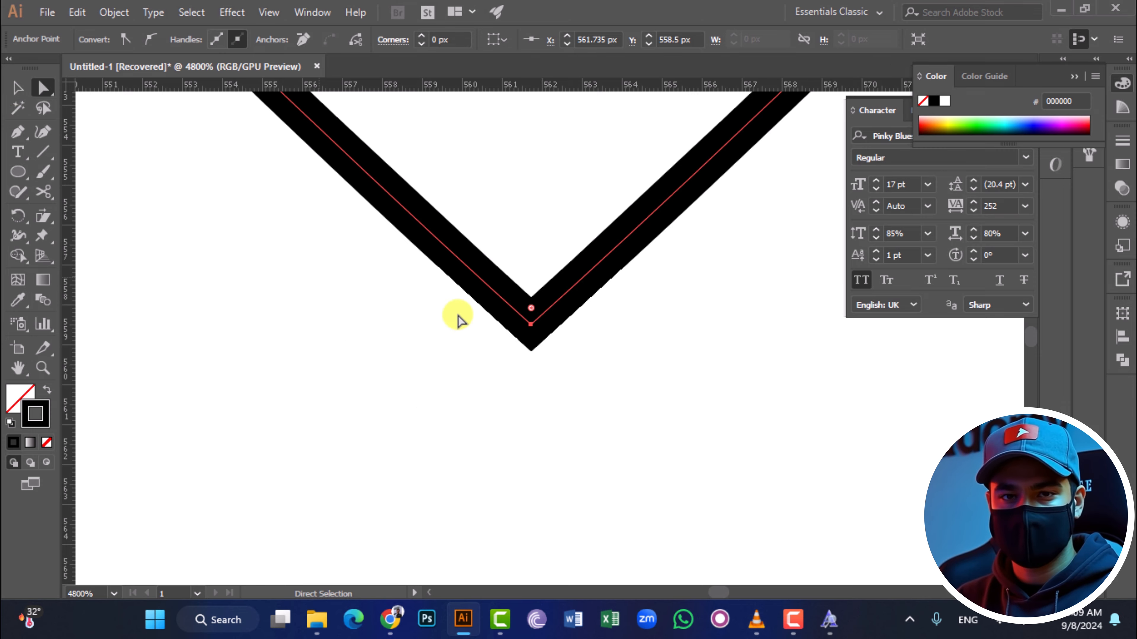
scroll(571, 320, down, 6)
scroll(570, 320, up, 5)
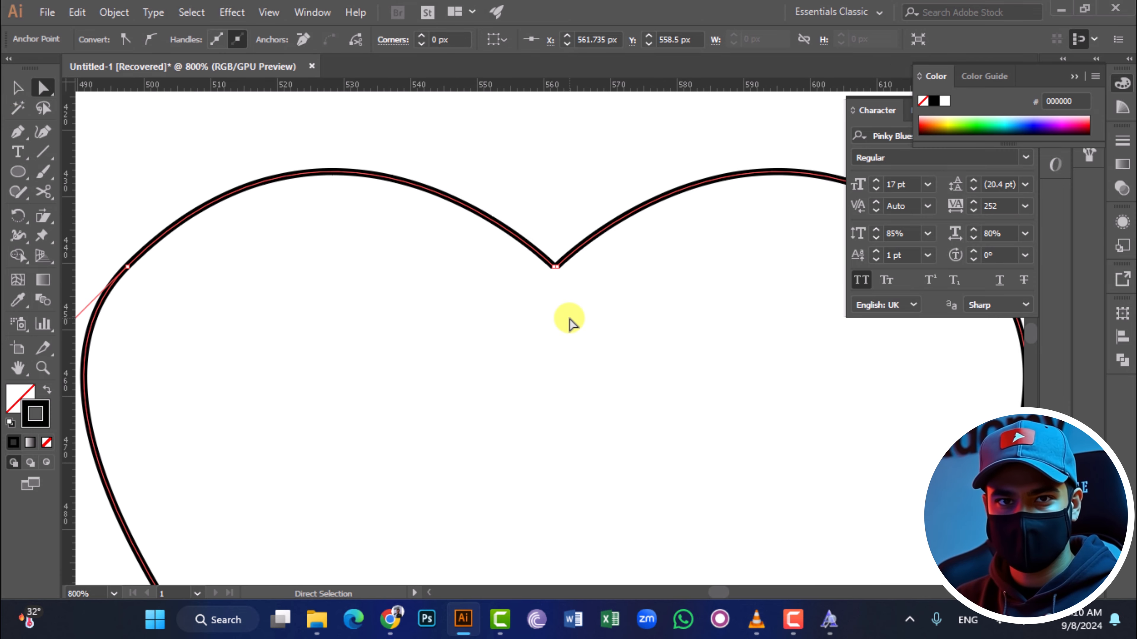
scroll(571, 322, up, 3)
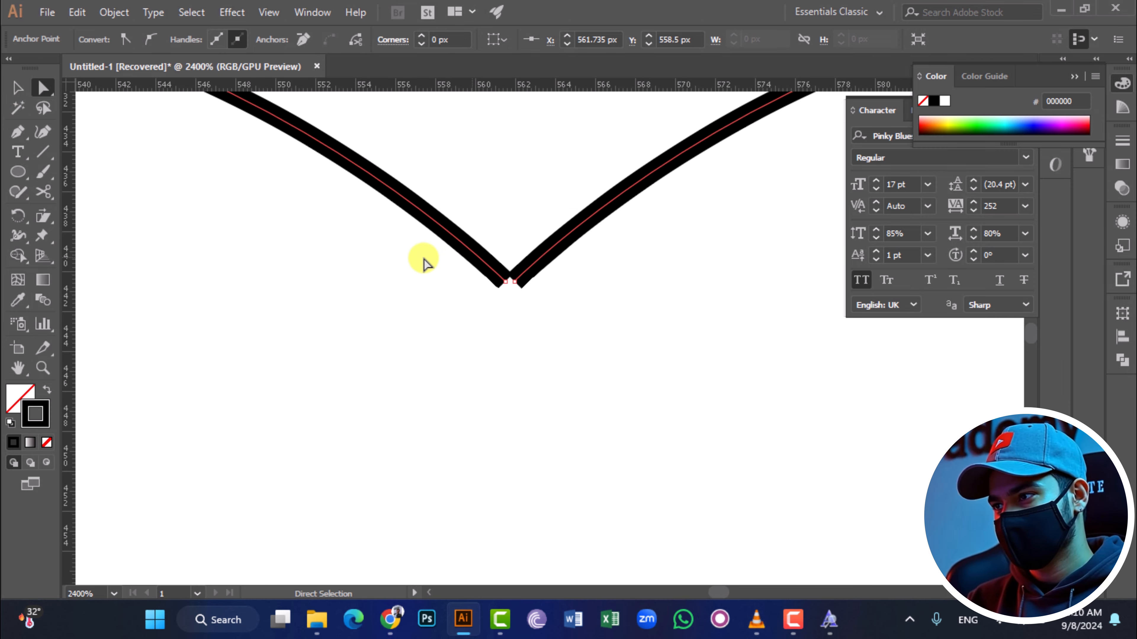
drag(424, 257, 599, 305)
right_click(513, 288)
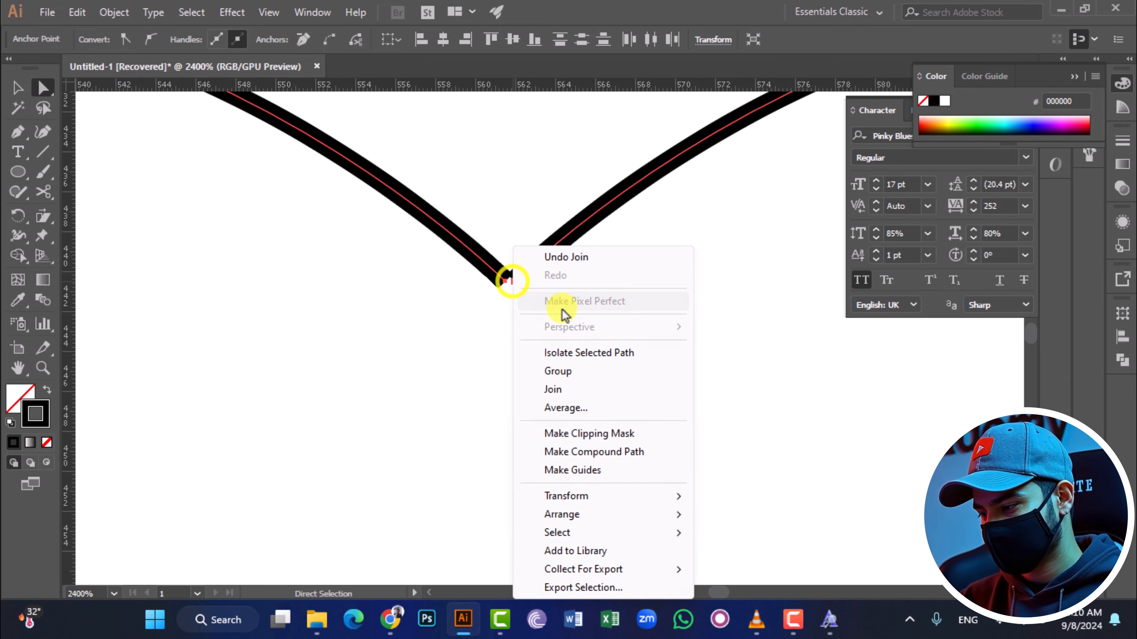
click(599, 410)
click(553, 356)
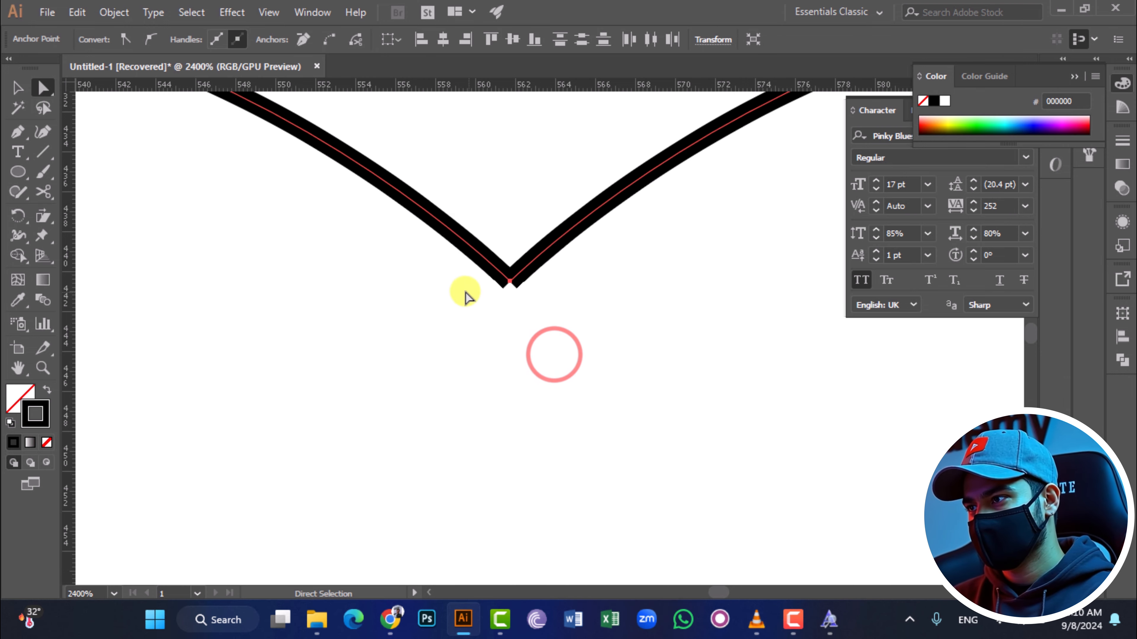
click(448, 254)
right_click(513, 287)
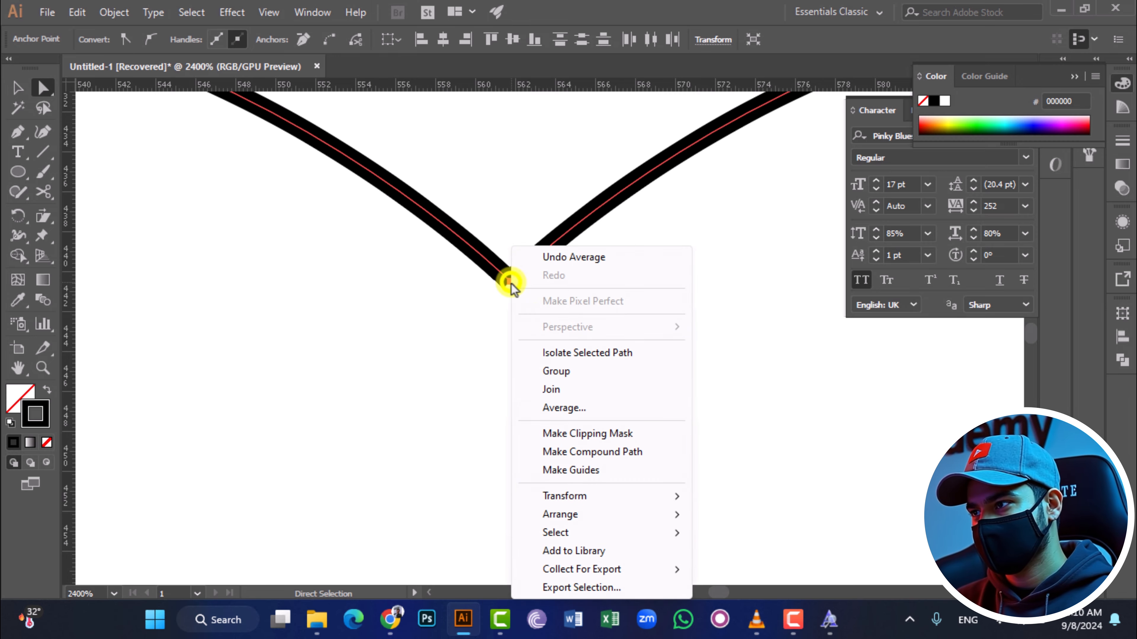
click(545, 388)
click(541, 326)
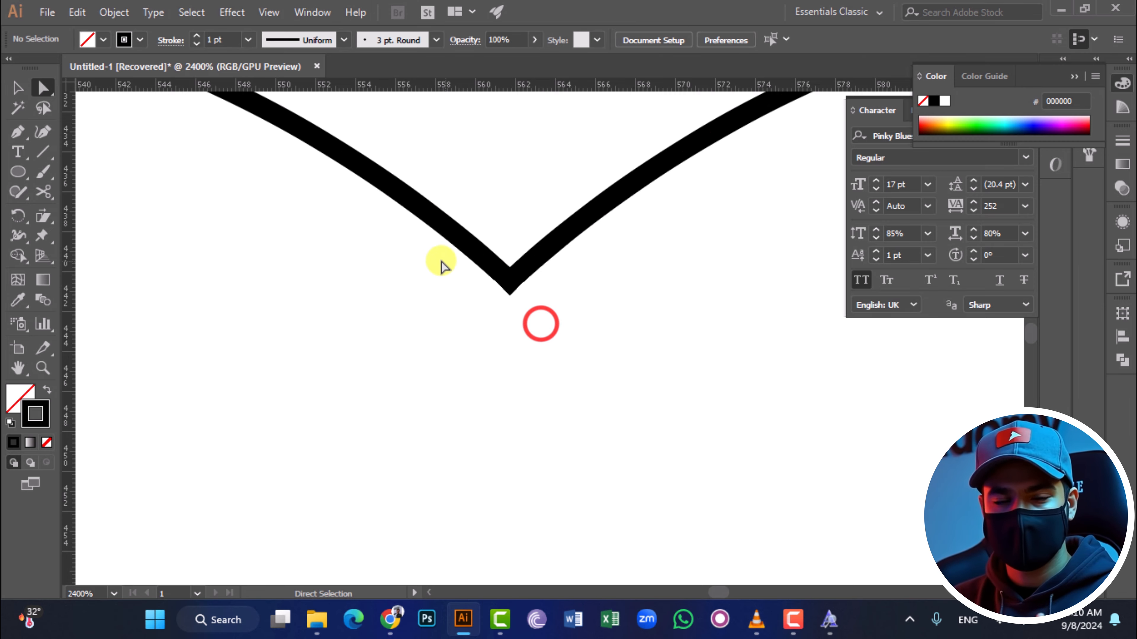
scroll(472, 300, down, 8)
scroll(568, 300, down, 3)
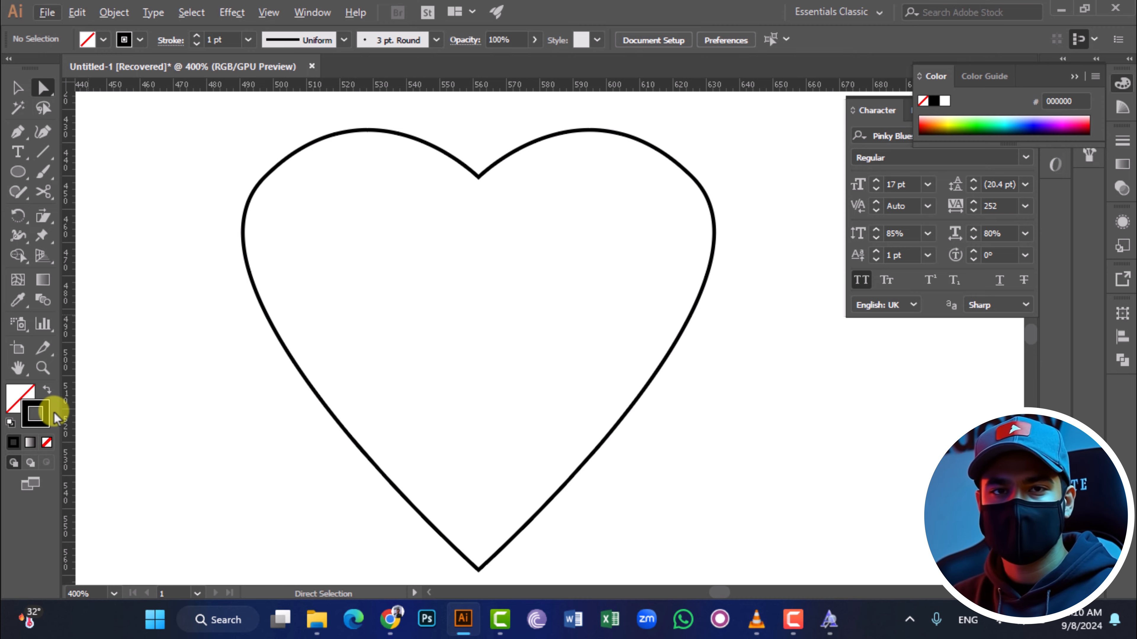
Give the heart a solid orange-red fill (d43100) with no stroke.
click(47, 392)
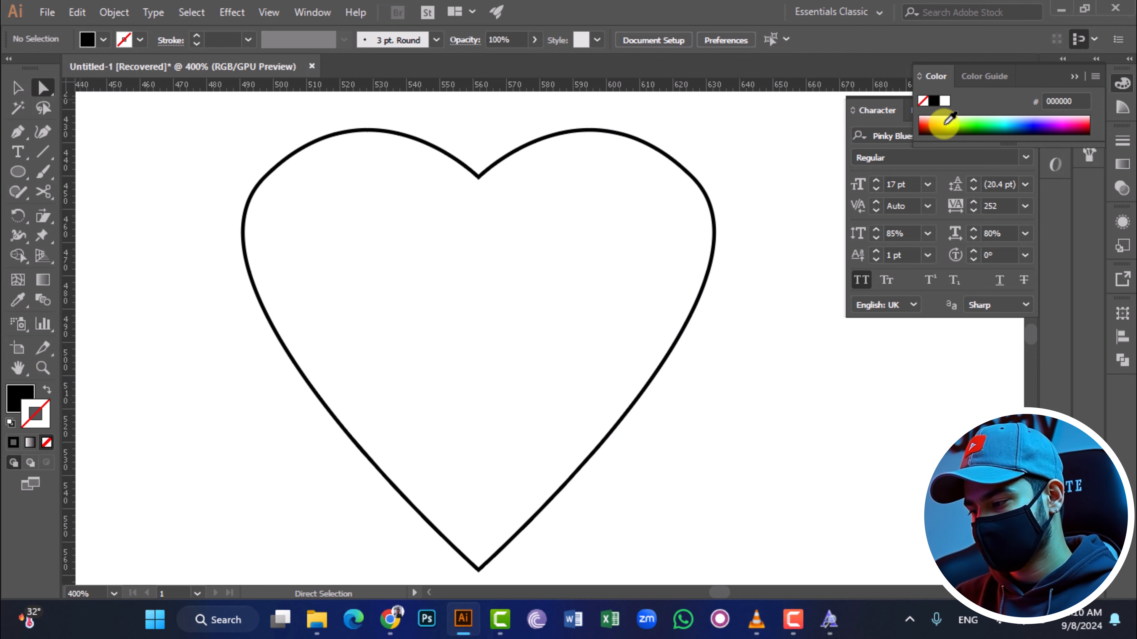
click(23, 92)
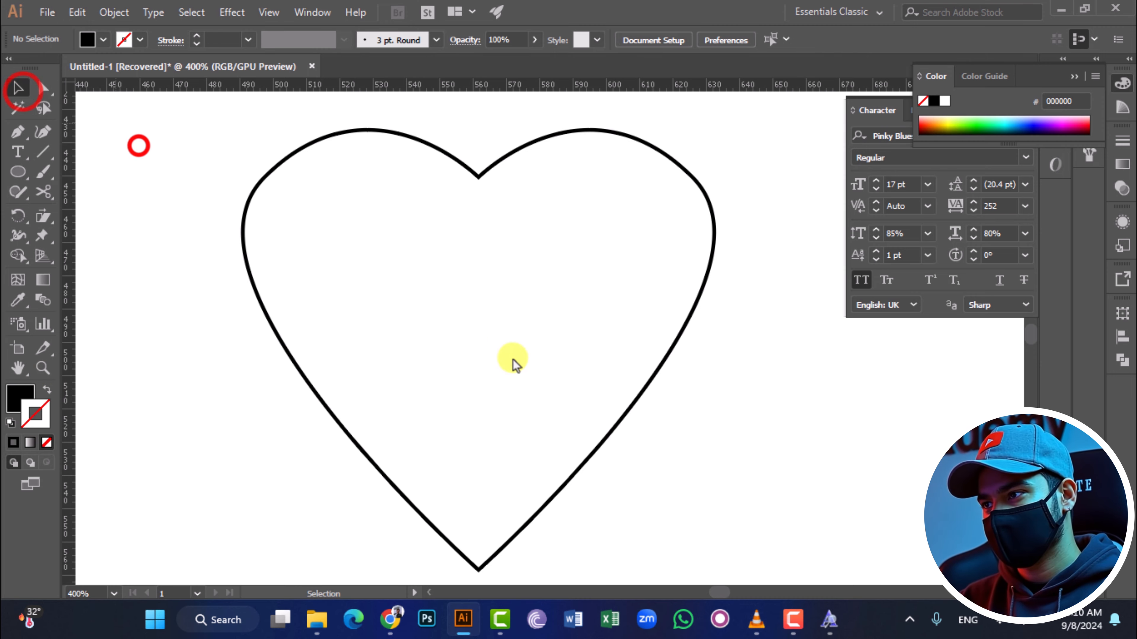
click(243, 265)
click(45, 389)
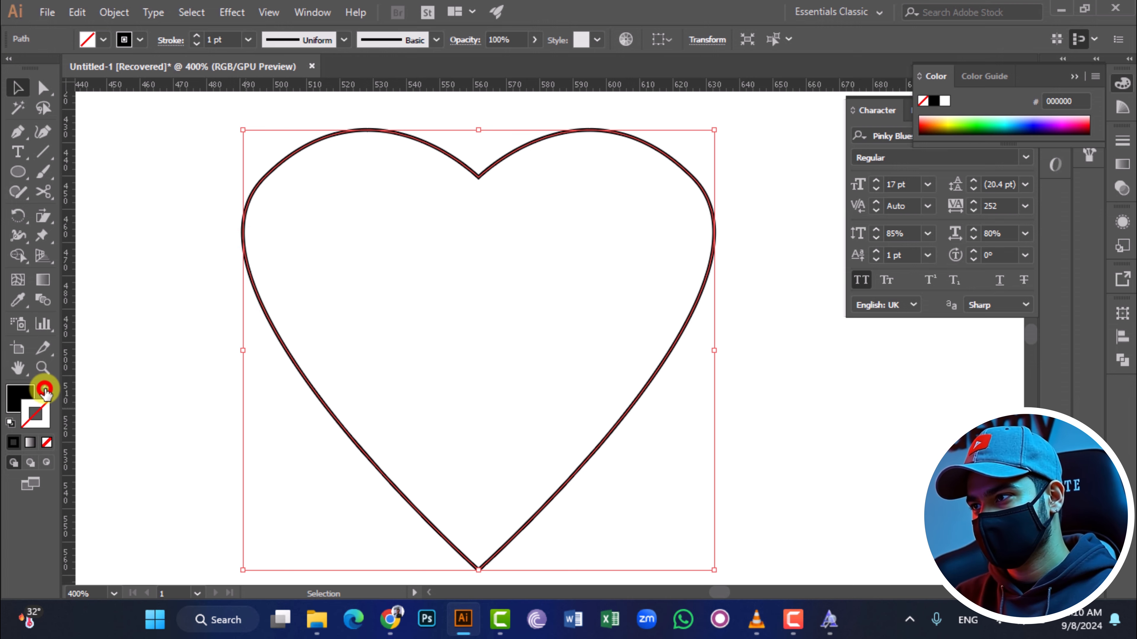
click(927, 123)
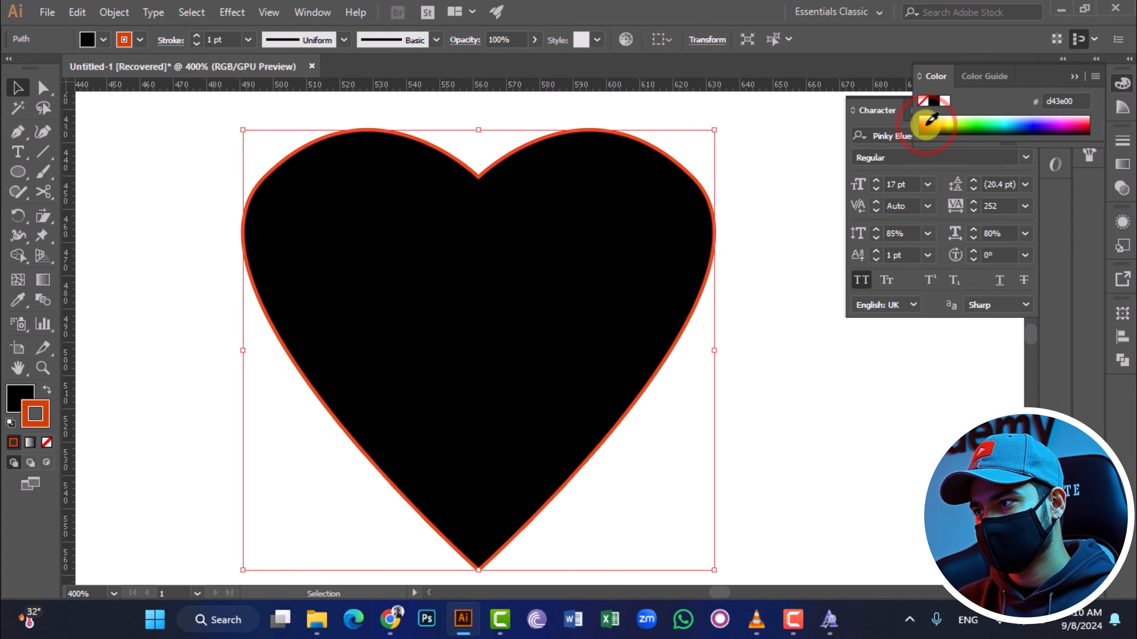
key(ctrl+z)
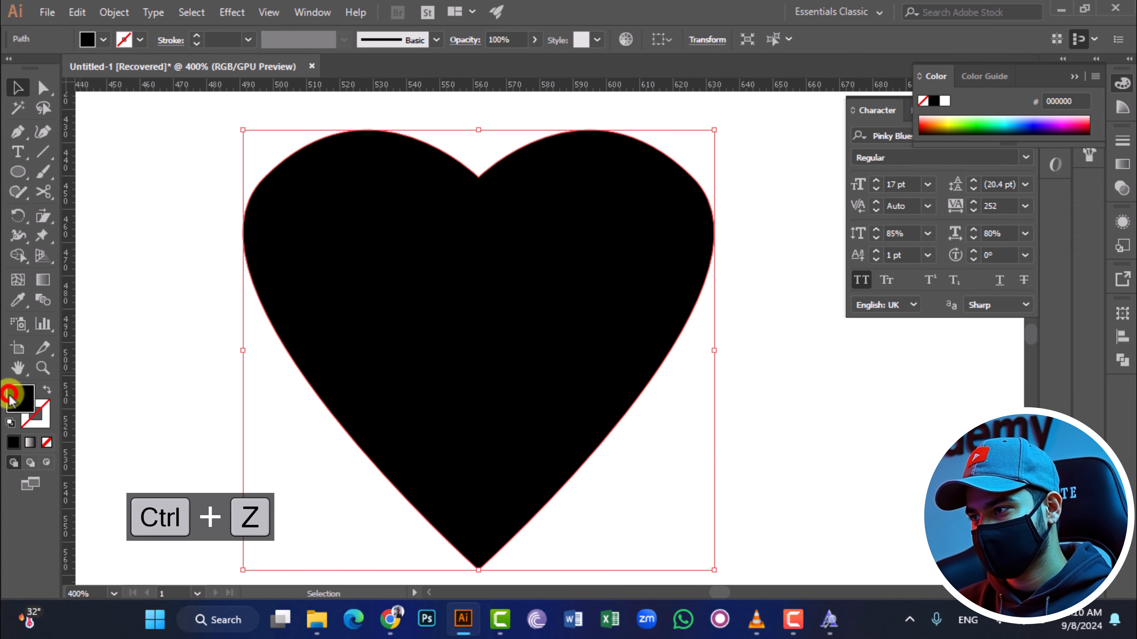
click(925, 128)
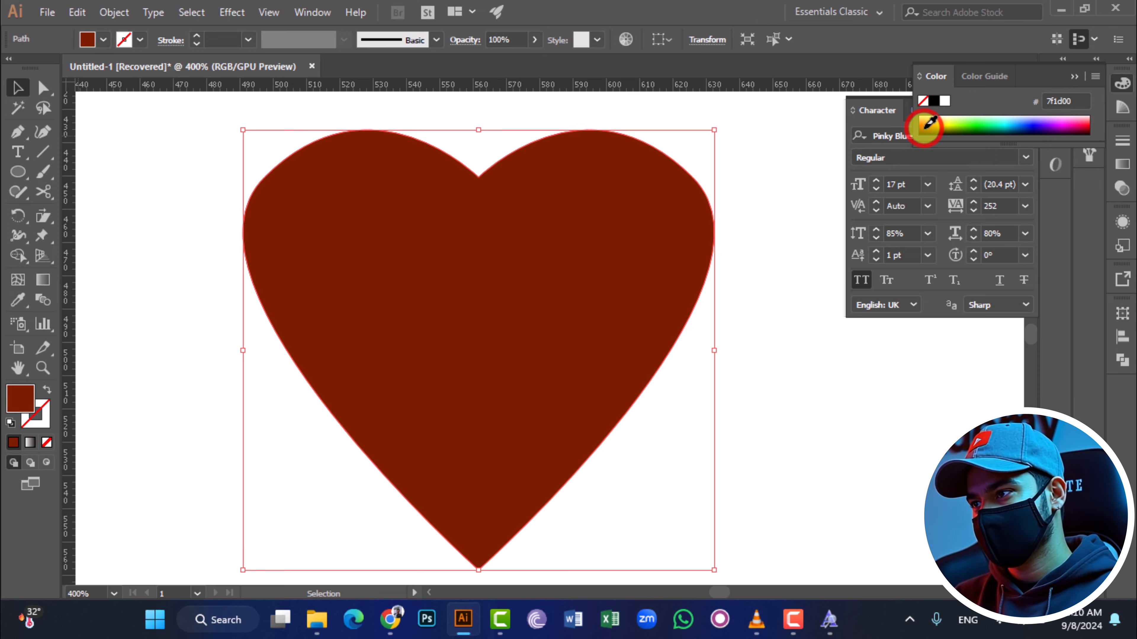
click(926, 126)
click(780, 224)
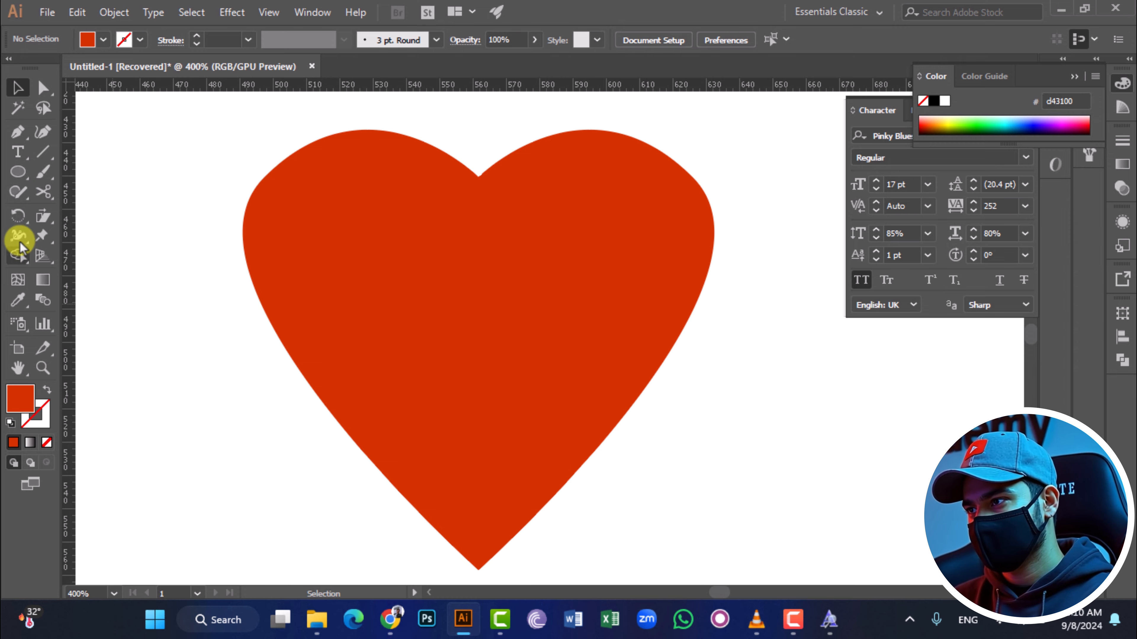
Draw a curved line with the Pen tool from above the heart's notch to past its left edge, with a 1 pt orange-red stroke and no fill.
click(18, 135)
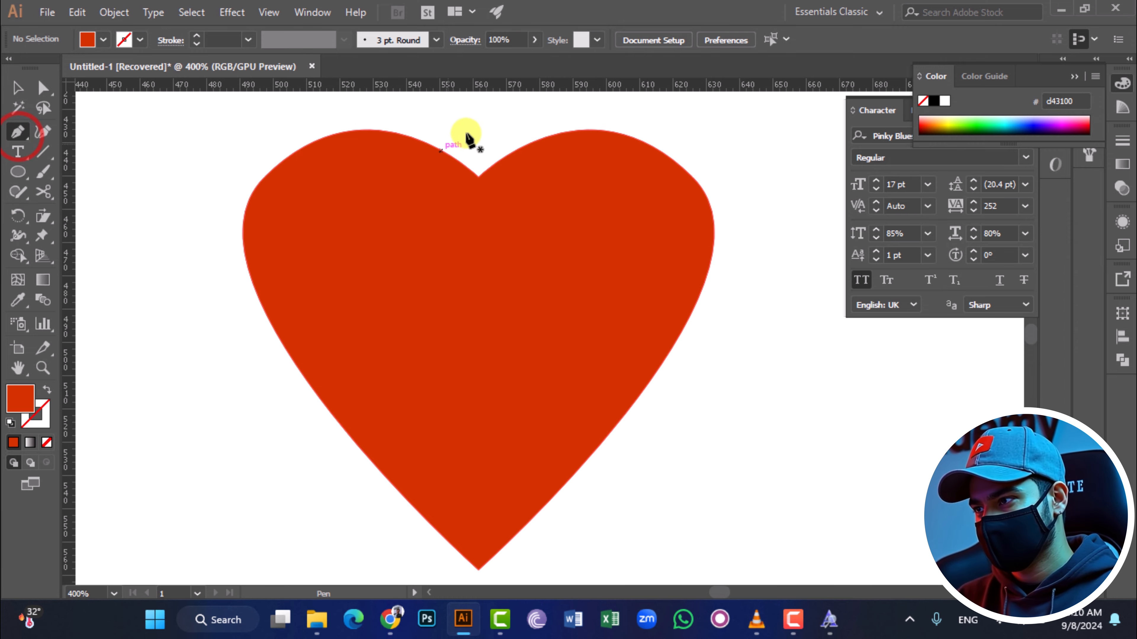
click(482, 143)
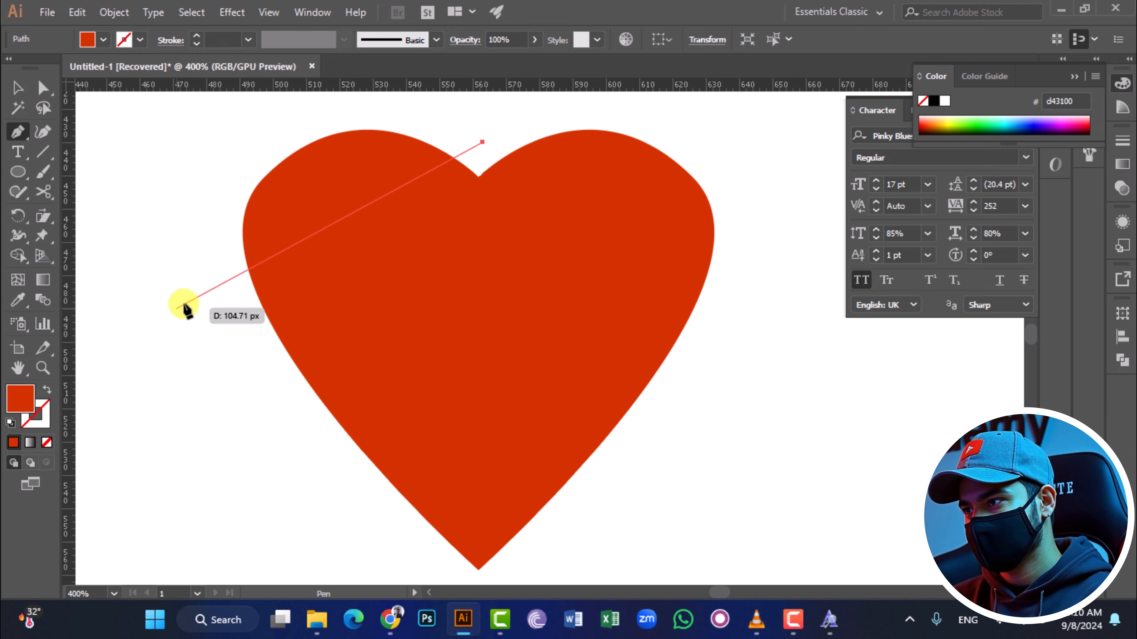
mouse_move(190, 303)
mouse_down()
mouse_move(127, 279)
mouse_move(111, 244)
mouse_move(132, 226)
mouse_up()
key(ctrl+z)
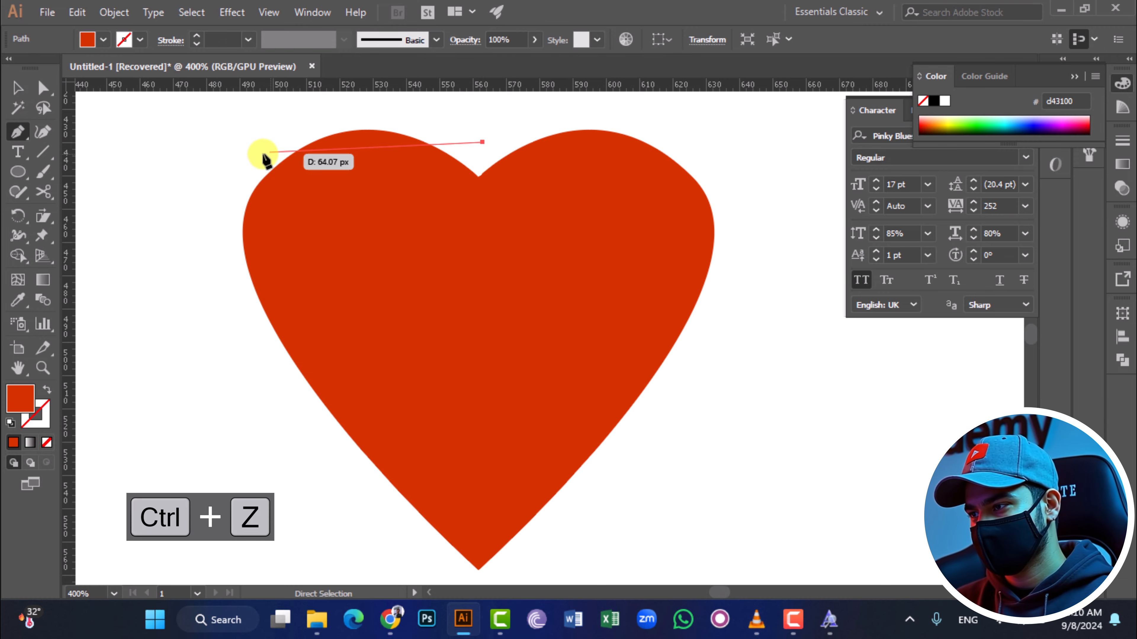
mouse_move(508, 247)
mouse_down()
mouse_move(243, 250)
mouse_move(253, 249)
mouse_move(224, 205)
mouse_up()
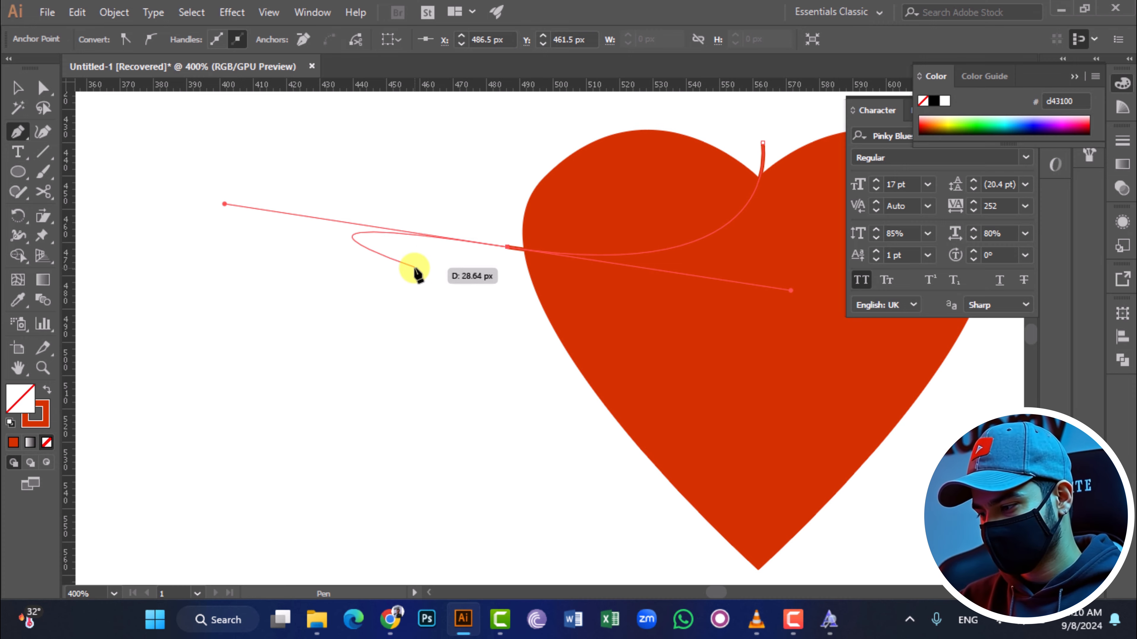
scroll(419, 269, right, 5)
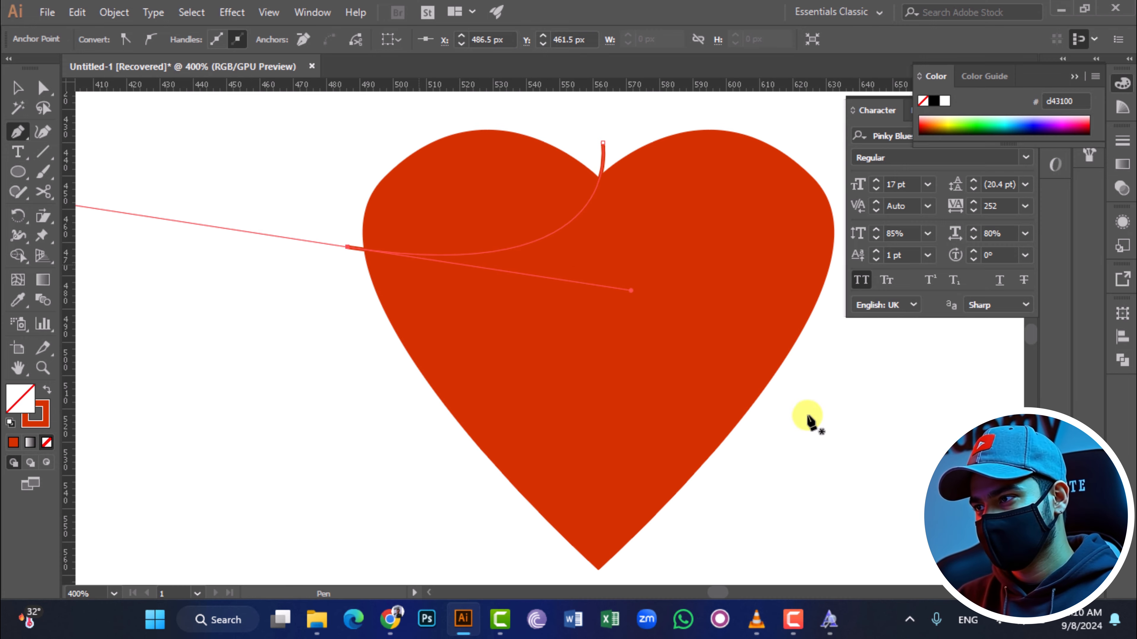
click(602, 152)
key(ctrl+z)
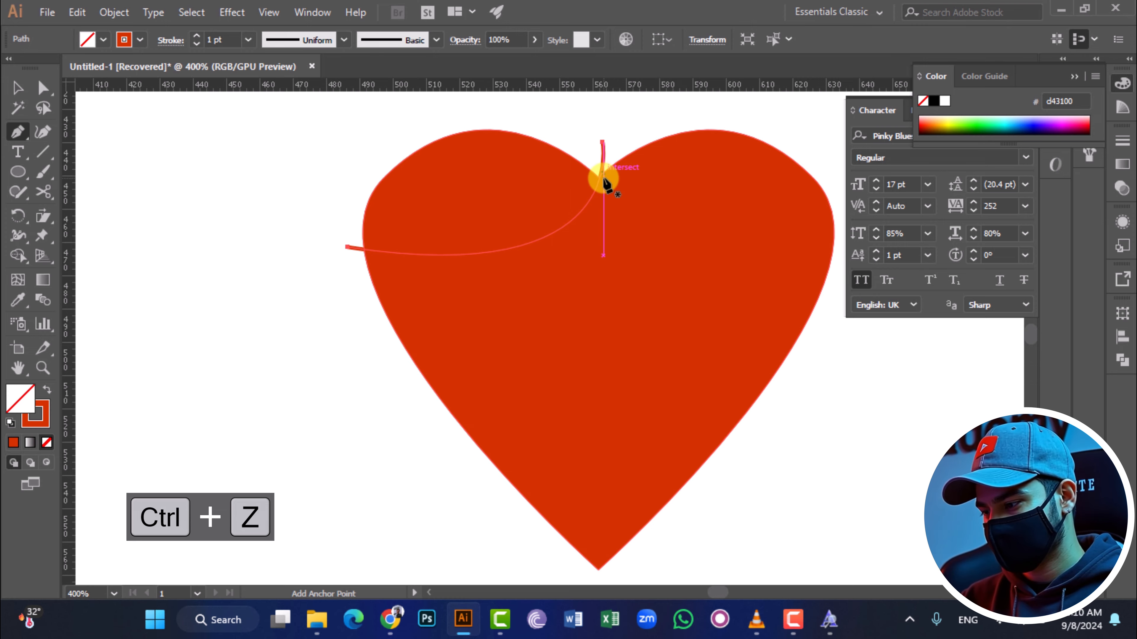
Draw a second Pen curve through the heart's upper lobe from past its right edge to just above the notch.
click(602, 179)
key(ctrl+z)
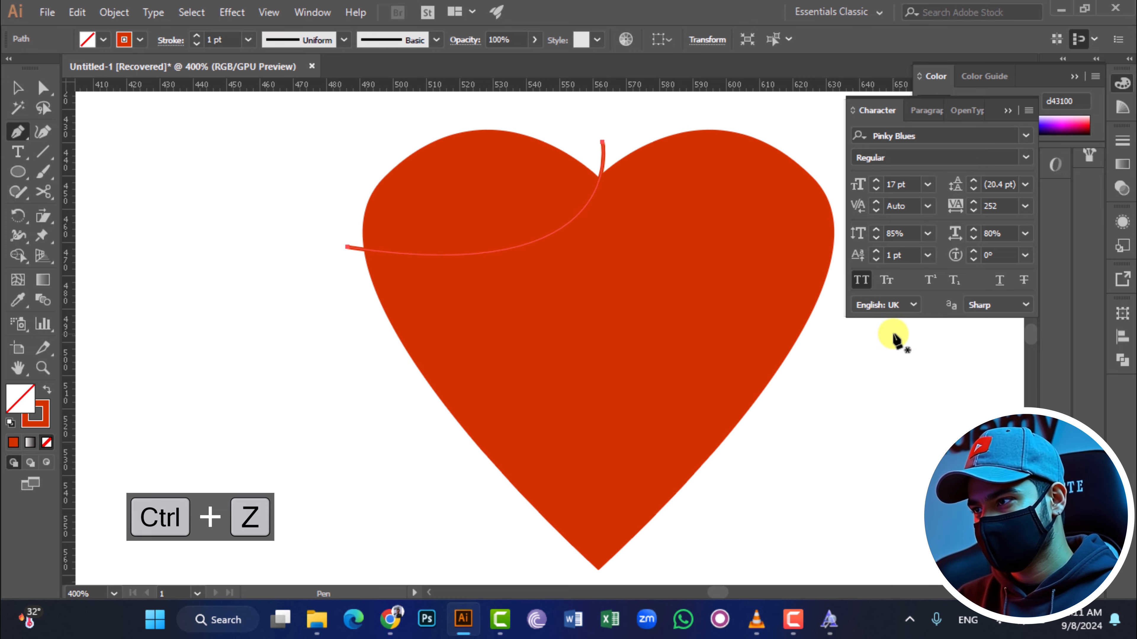
click(851, 323)
drag(614, 135, 685, 168)
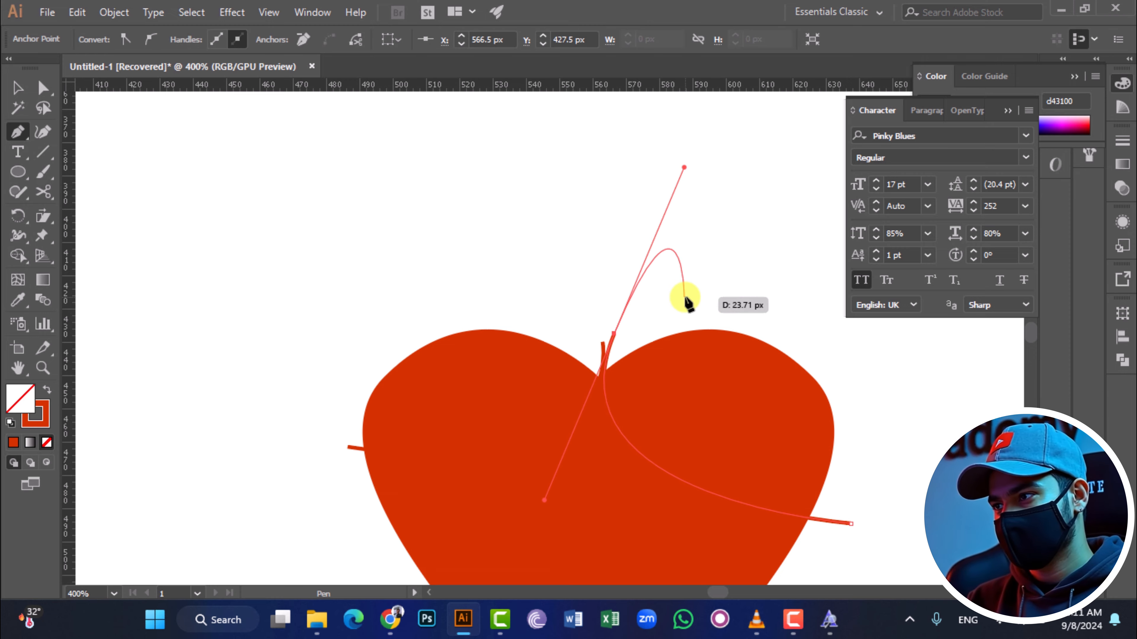
scroll(685, 303, down, 5)
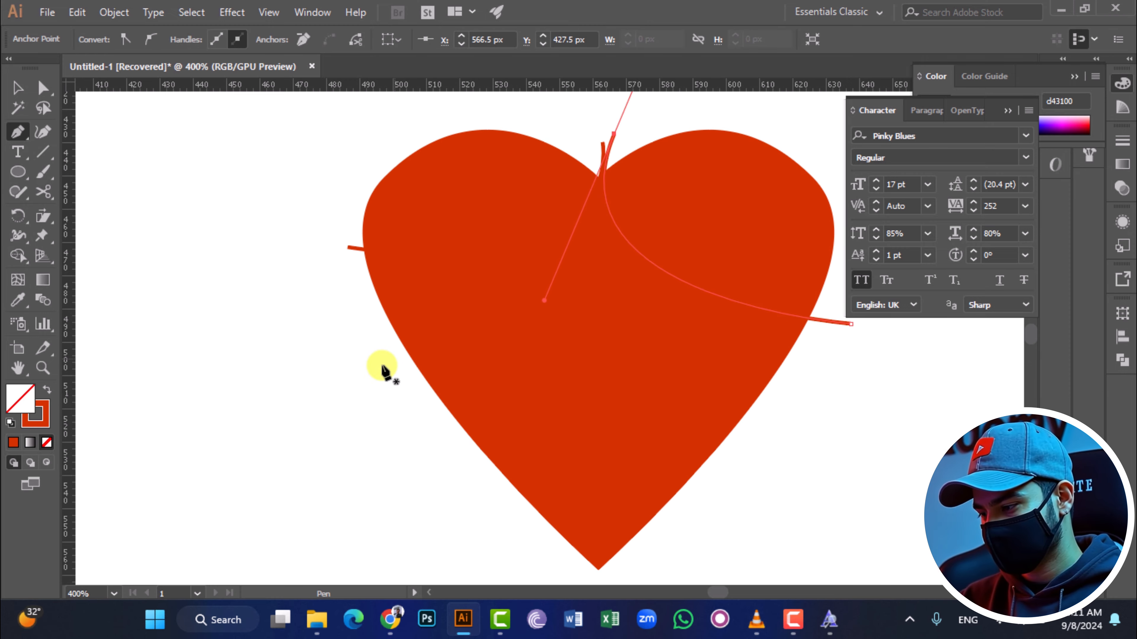
Draw two more curved dividing lines across the heart, one through the middle and one near the lower tip, extending past both edges.
click(384, 341)
drag(836, 379, 891, 427)
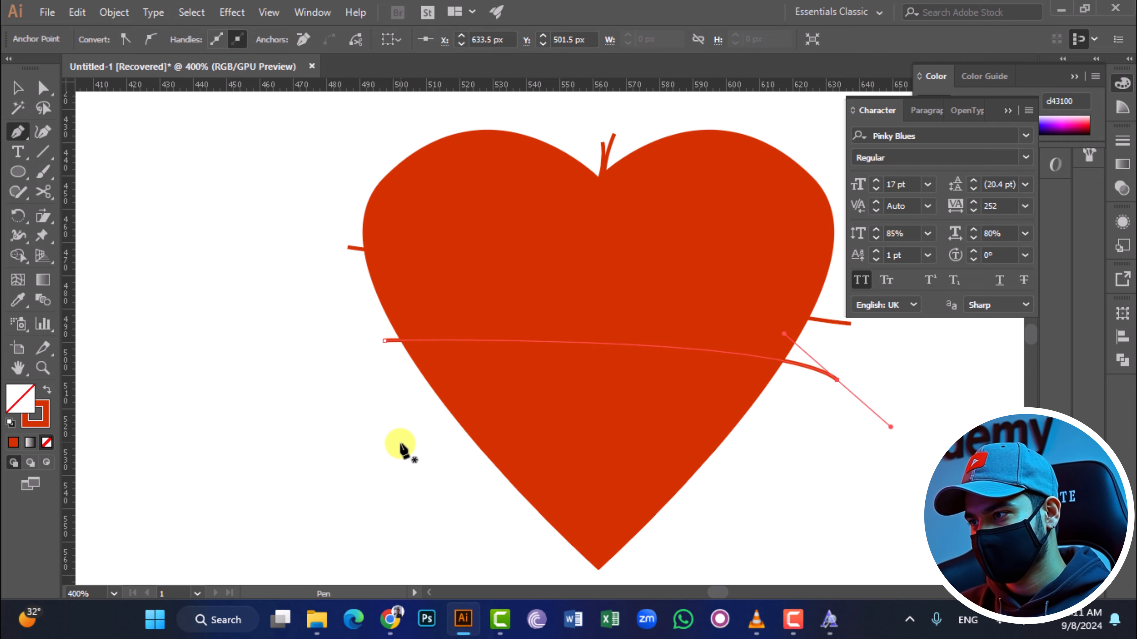
click(400, 444)
drag(800, 444, 954, 368)
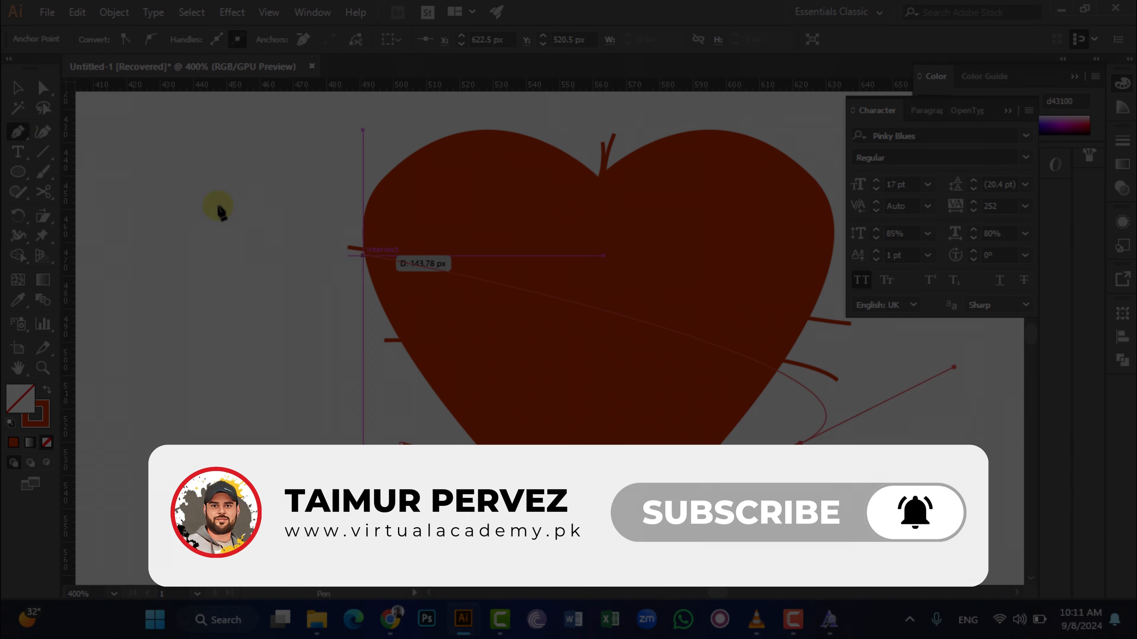
Select the heart with its four curved lines and split it into sections using Pathfinder Divide.
key(v)
drag(260, 141, 877, 546)
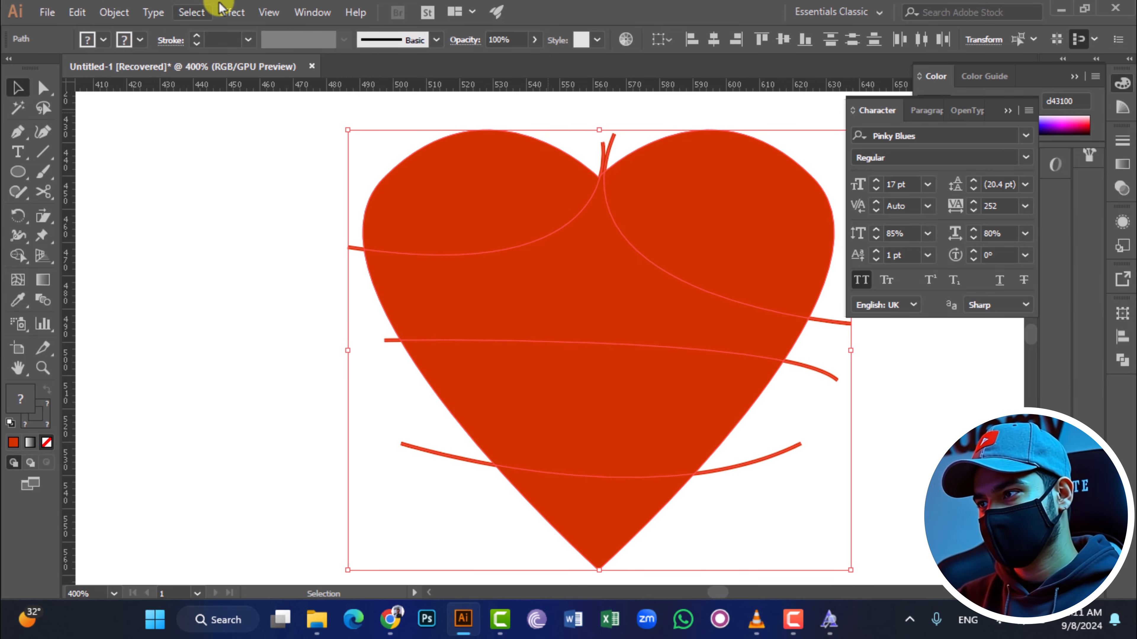
click(313, 12)
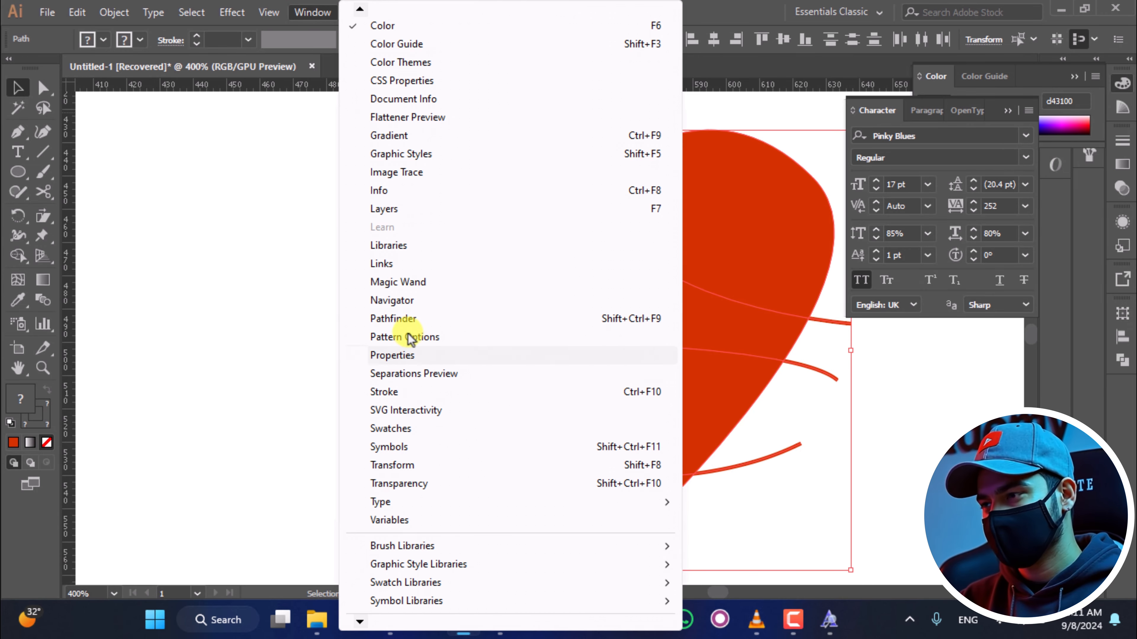
click(408, 318)
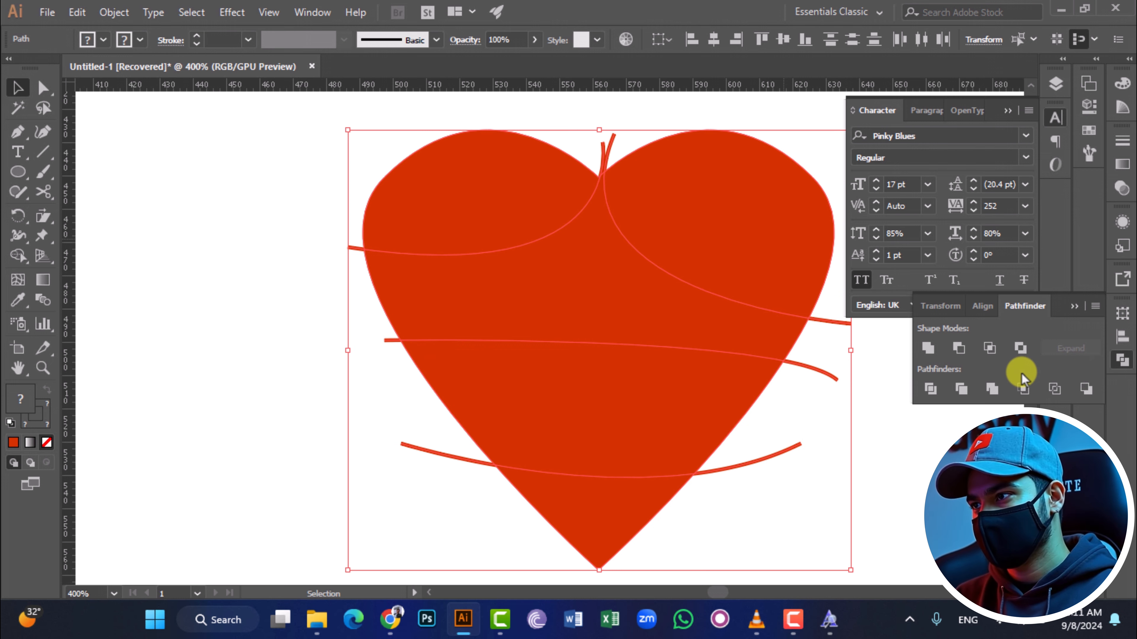
click(957, 348)
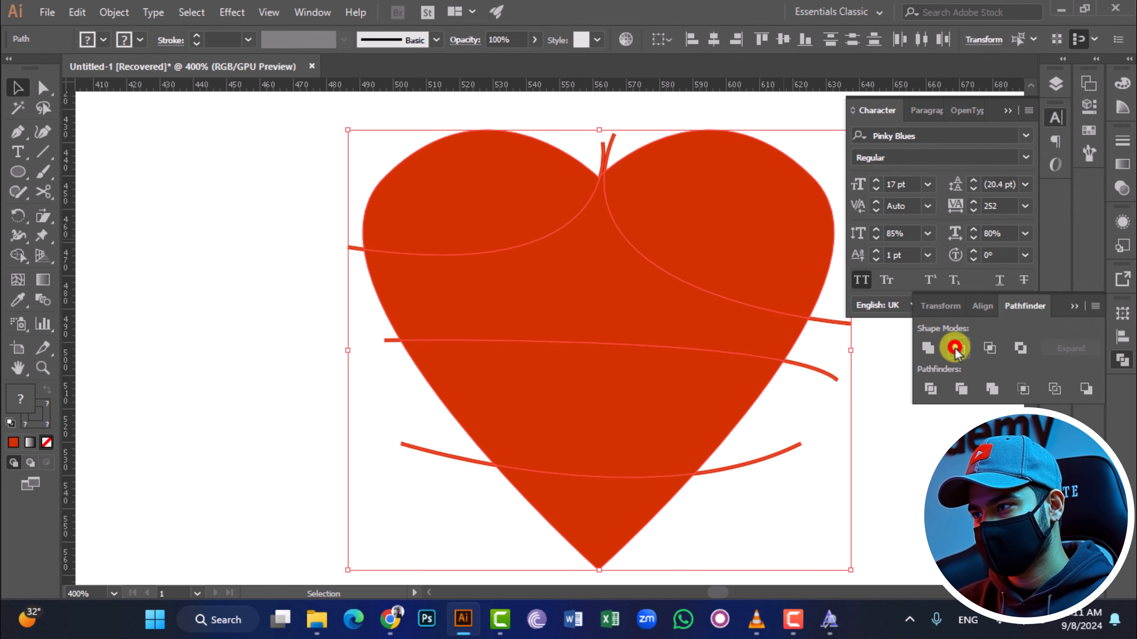
key(ctrl+z)
click(930, 389)
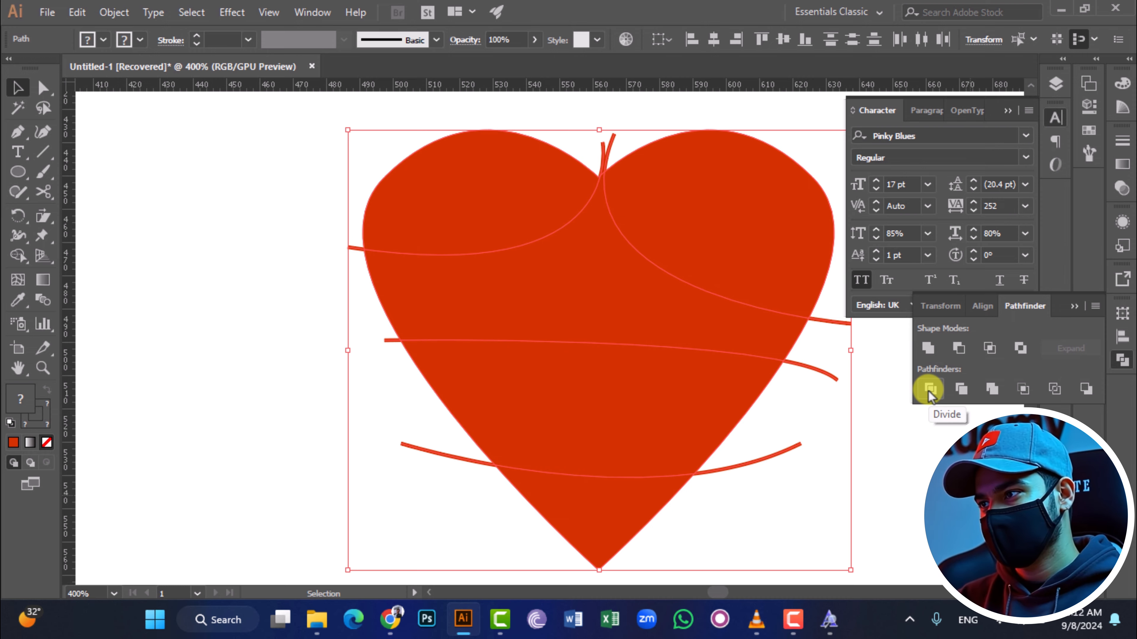
Test the division by moving the heart's upper-left piece outward, and undo the move.
click(112, 186)
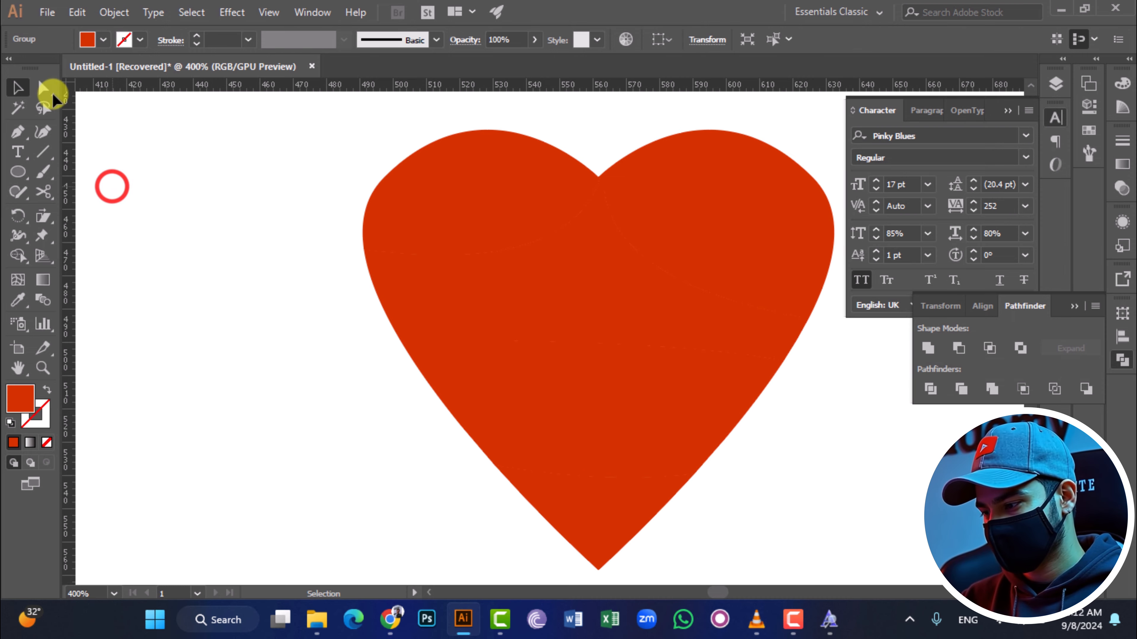
click(51, 92)
drag(417, 224, 350, 183)
key(ctrl+z)
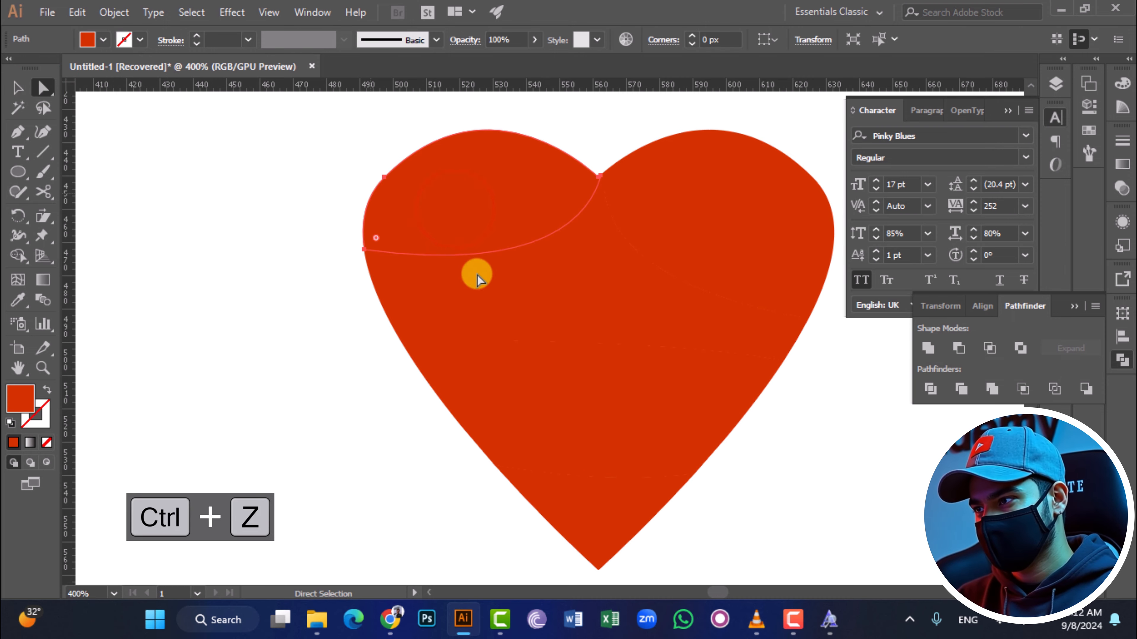
click(826, 511)
Add the text NO in Pinky Blues at 17 pt and place it on the heart's upper-left section.
key(t)
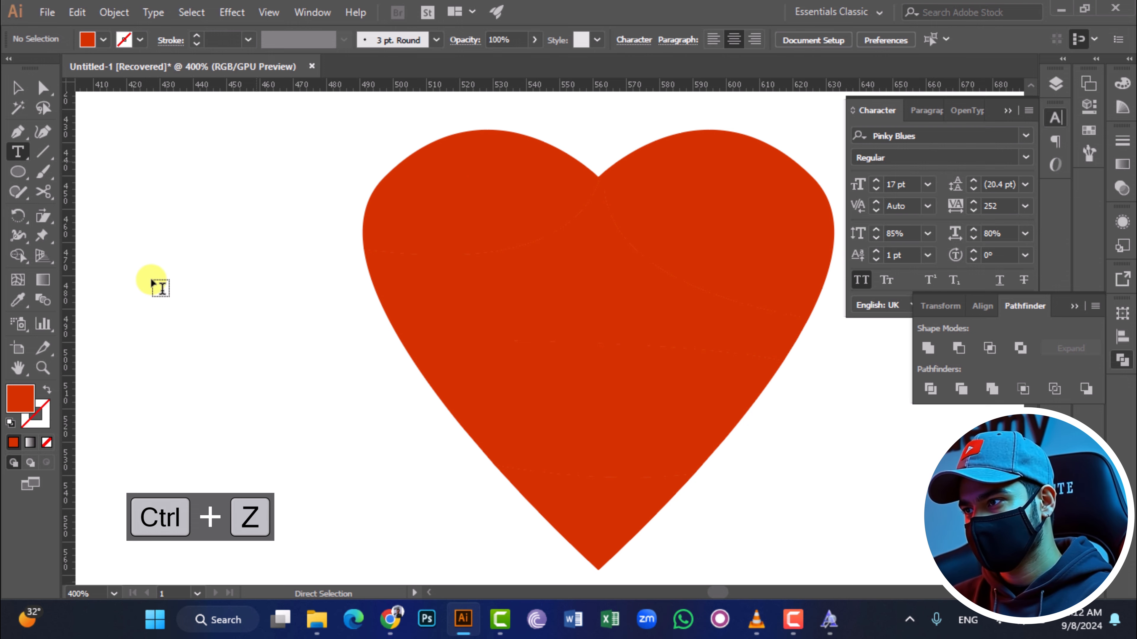
click(154, 282)
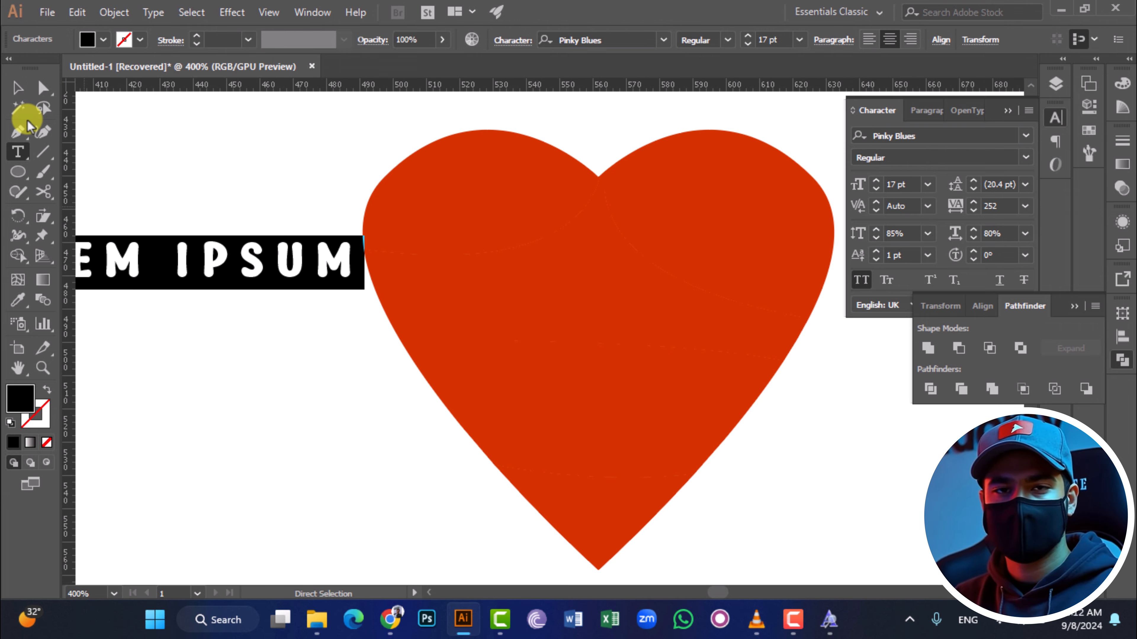
text(NO B)
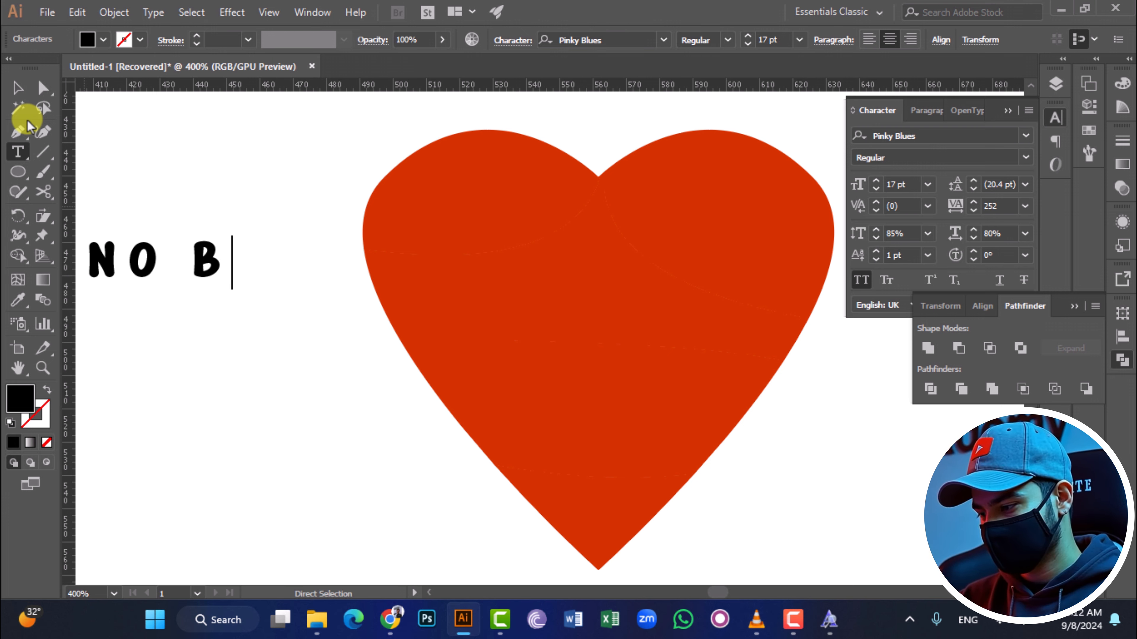
key(BackSpace)
key(BackSpace)
click(14, 88)
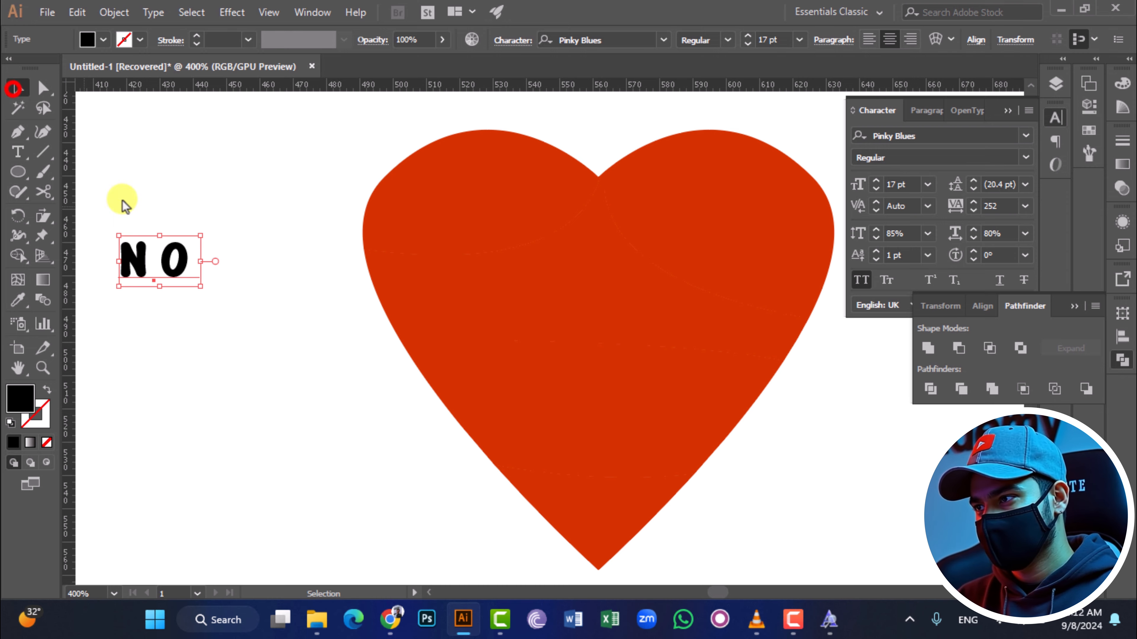
drag(172, 270, 481, 216)
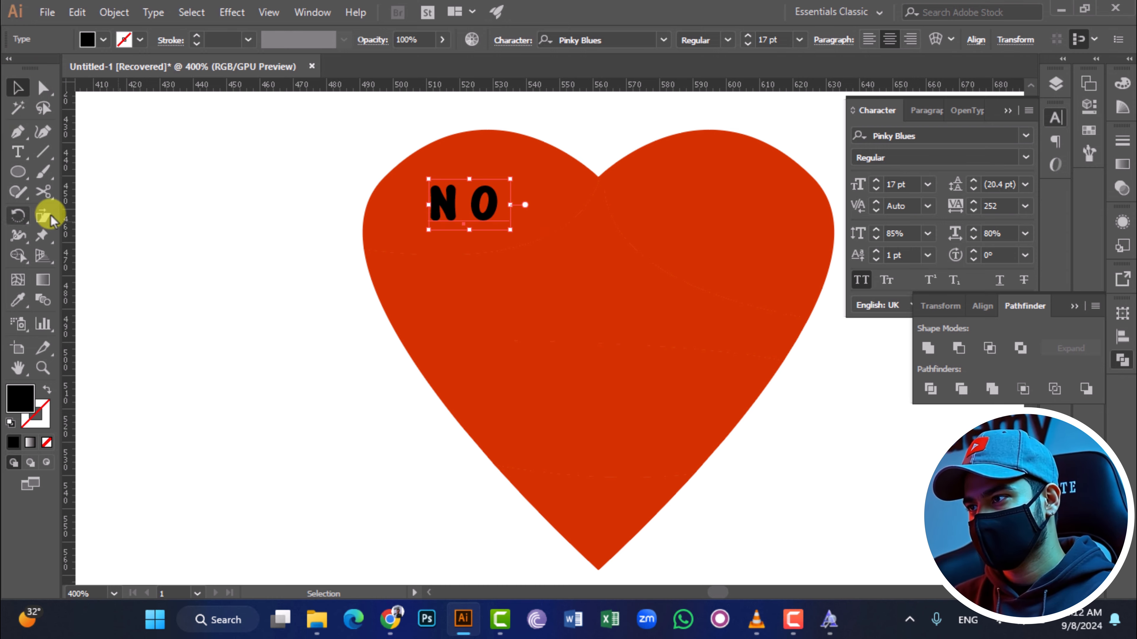
Add the text BODY and place it on the heart's upper-right section.
key(t)
click(252, 331)
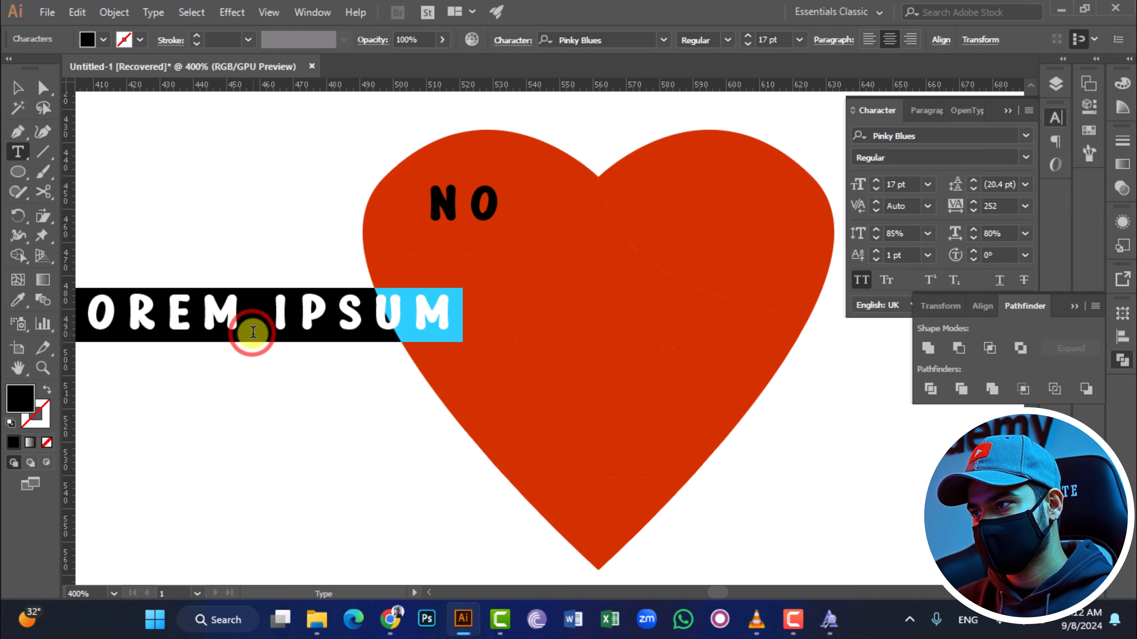
text(BODY)
click(18, 88)
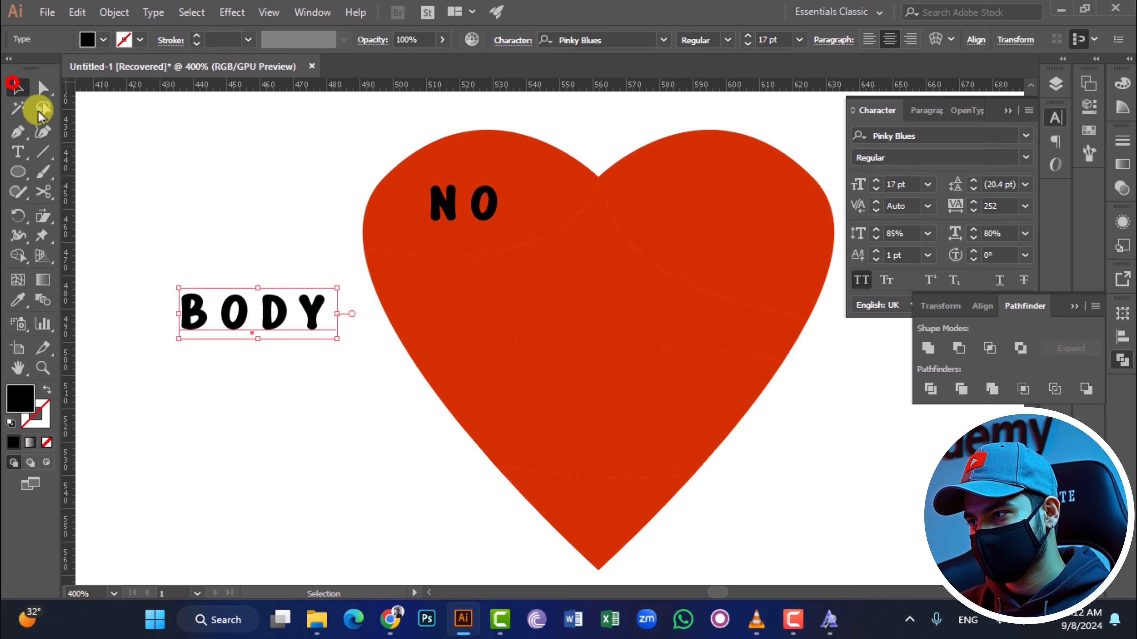
drag(231, 316, 707, 219)
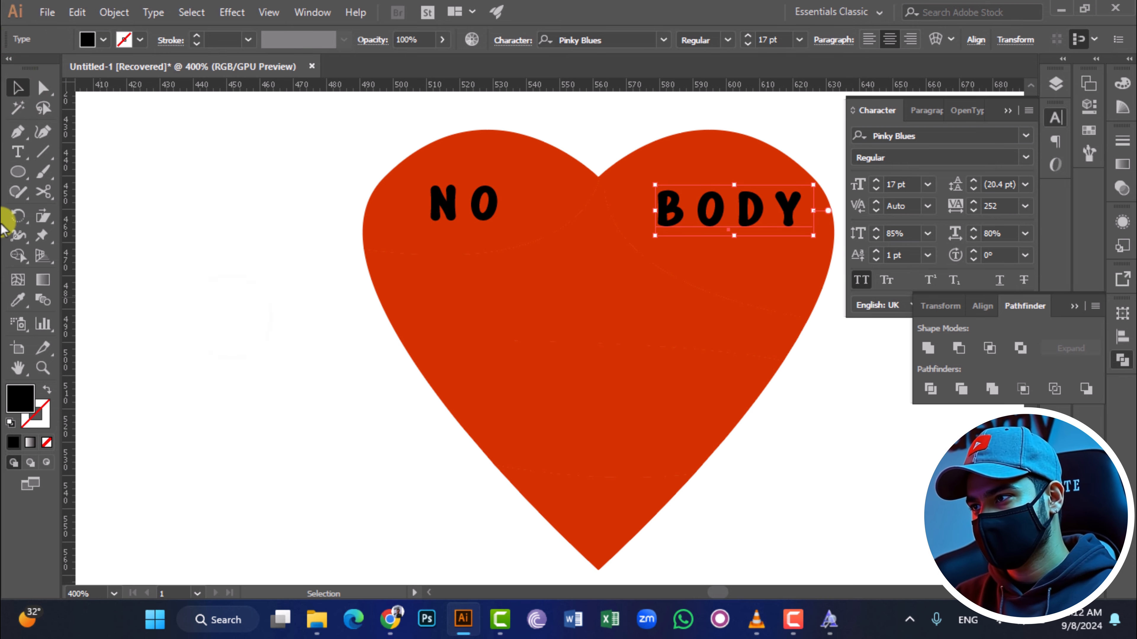
Add a separate text object reading CAN BREAK beside the heart.
key(t)
click(184, 336)
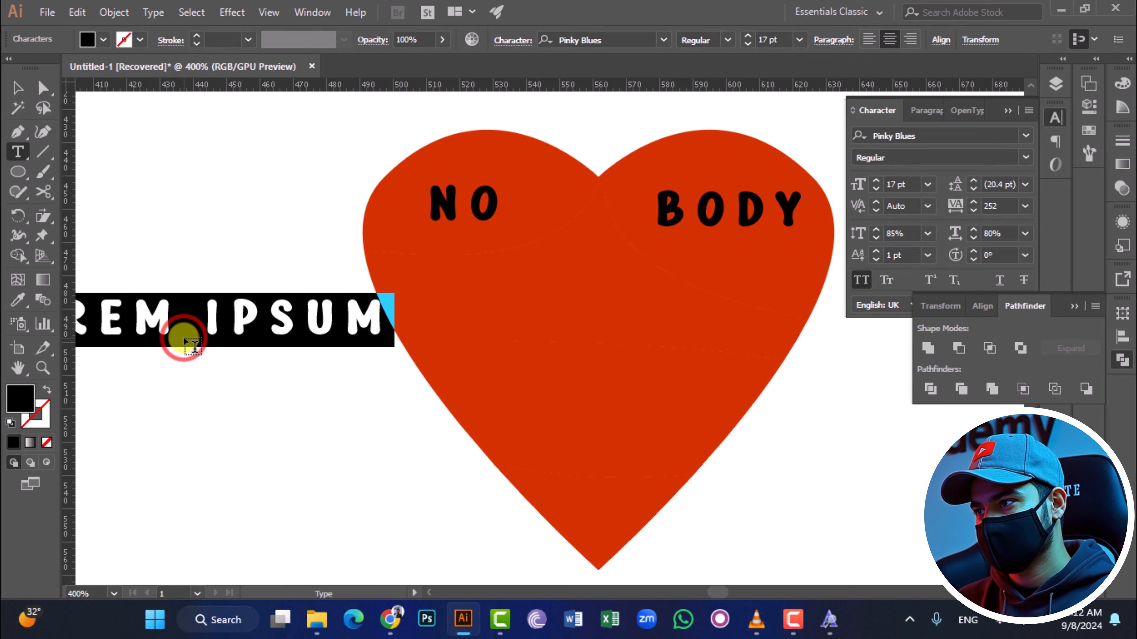
text(CAN )
text(BREAK)
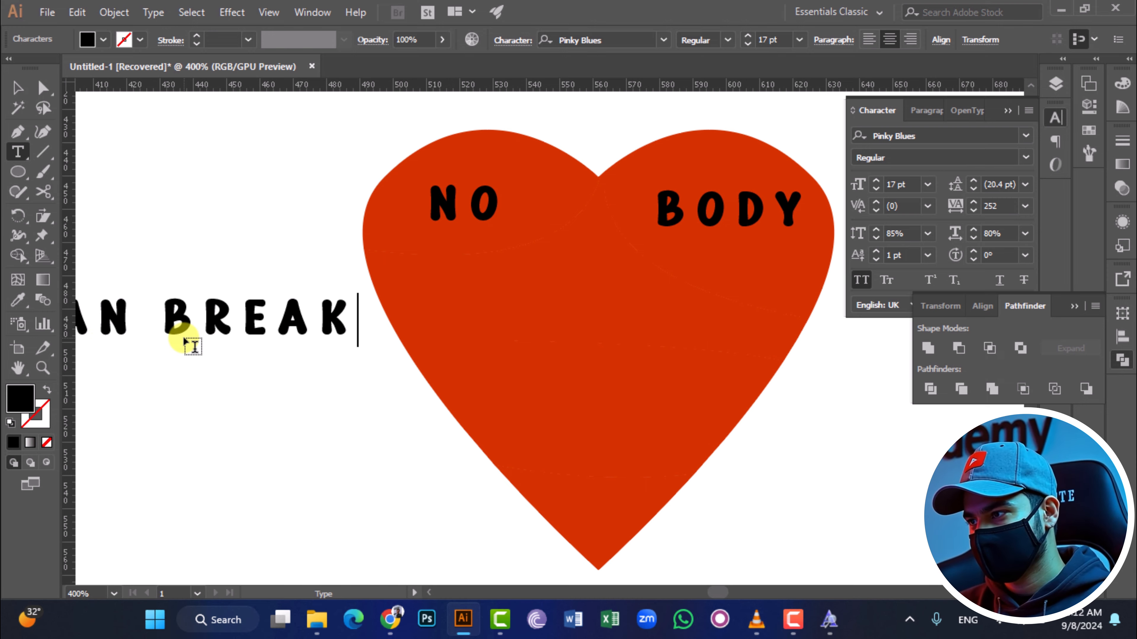
Narrow the CAN BREAK text by reducing its horizontal scale to 60%.
key(ctrl+a)
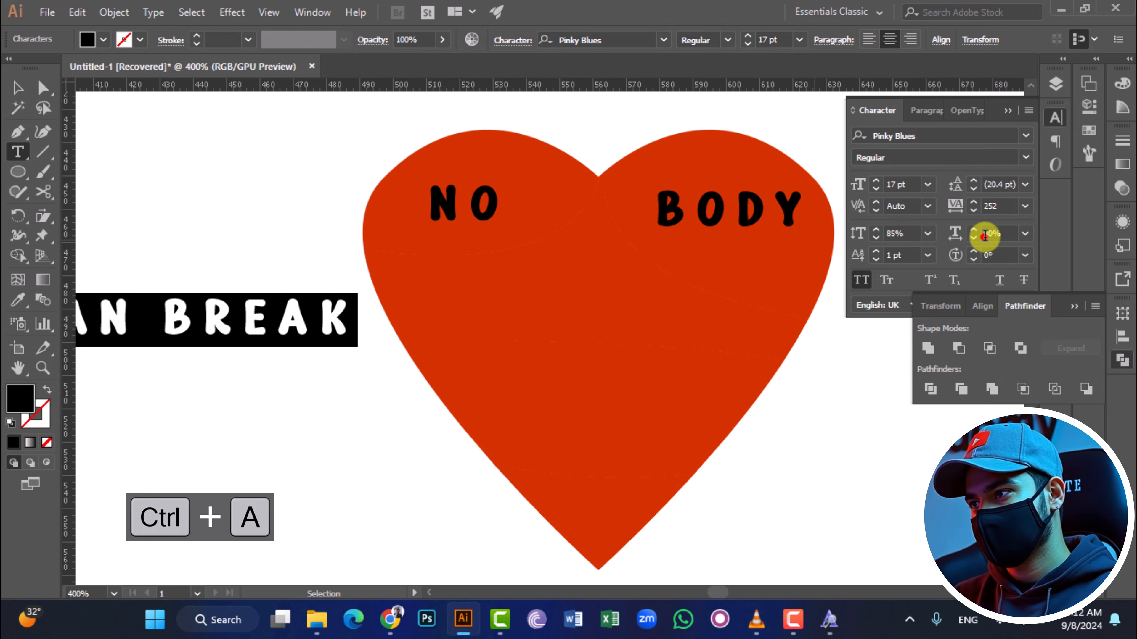
click(984, 234)
click(977, 241)
click(975, 238)
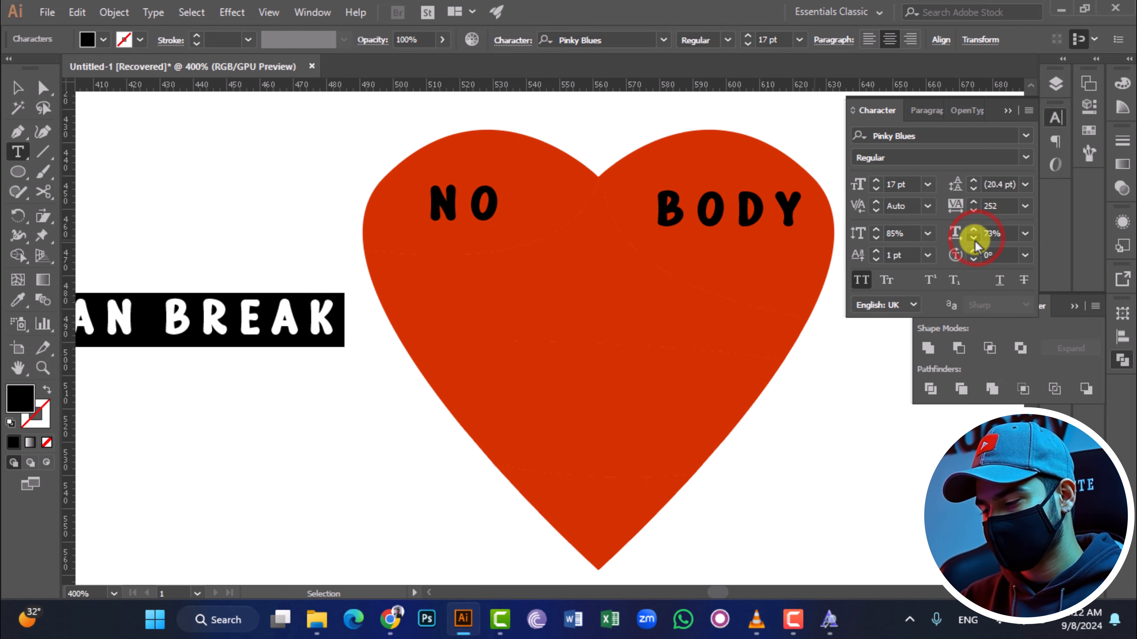
click(17, 88)
Place CAN BREAK across the heart's middle and make a copy below it that reads MY HEART.
drag(137, 311, 556, 432)
double_click(601, 441)
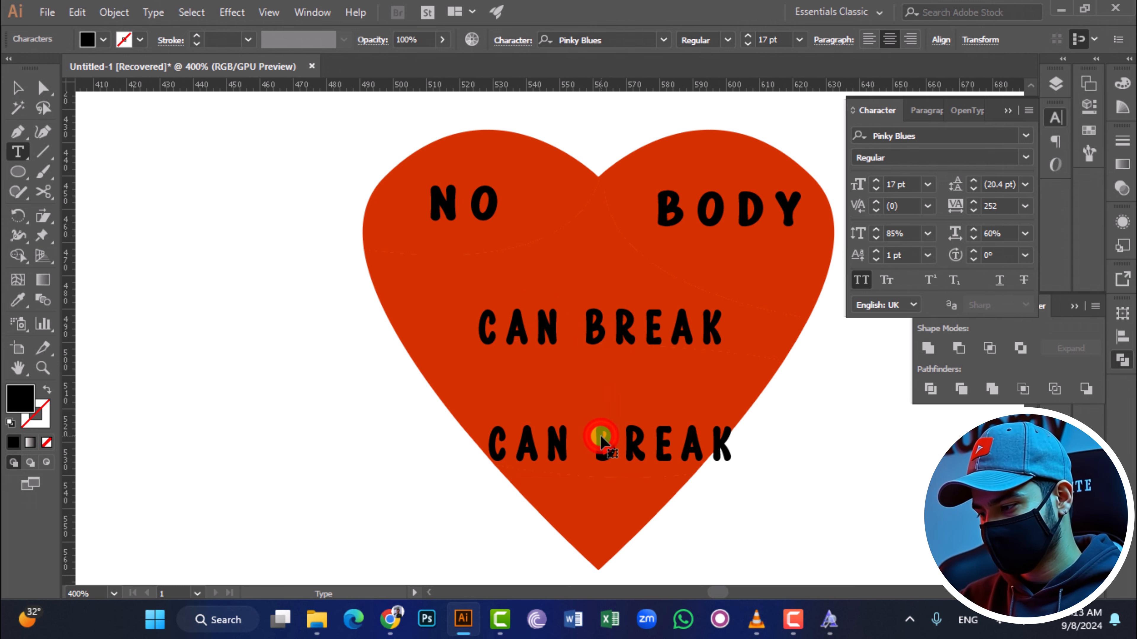
key(ctrl+a)
text(MY HEART)
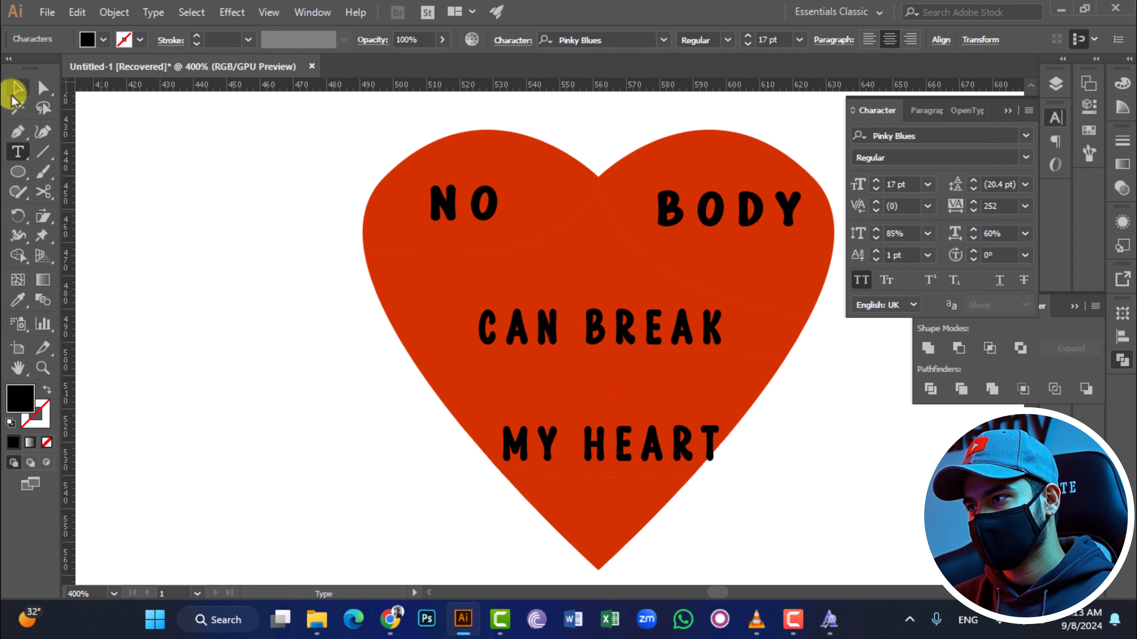
click(16, 94)
mouse_move(627, 470)
mouse_down()
mouse_move(617, 462)
mouse_move(626, 452)
mouse_up()
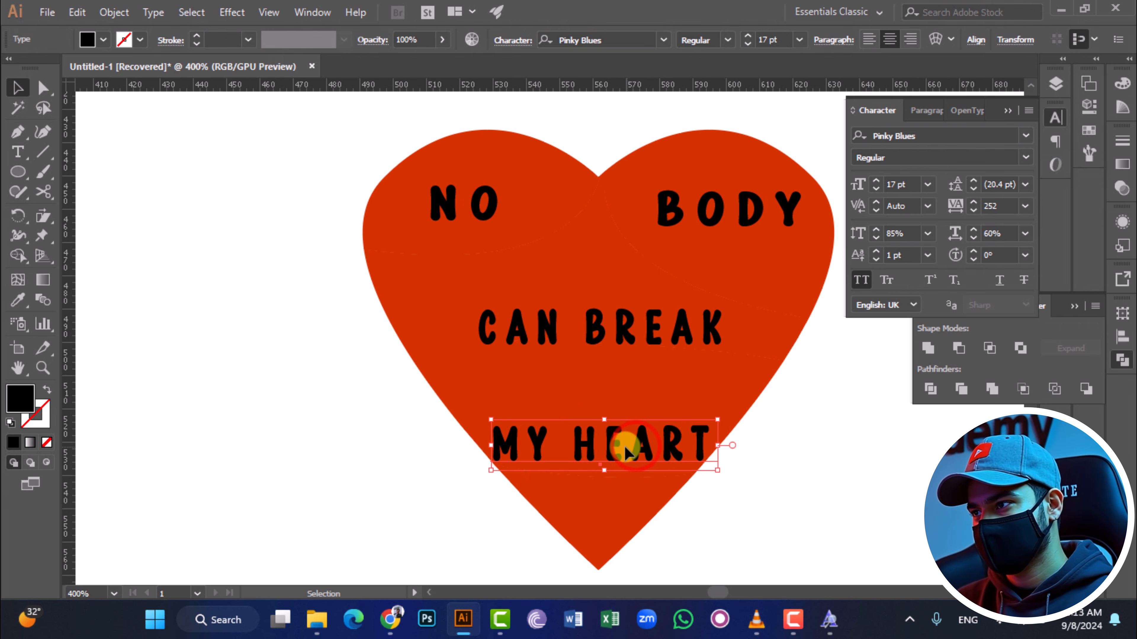
click(875, 492)
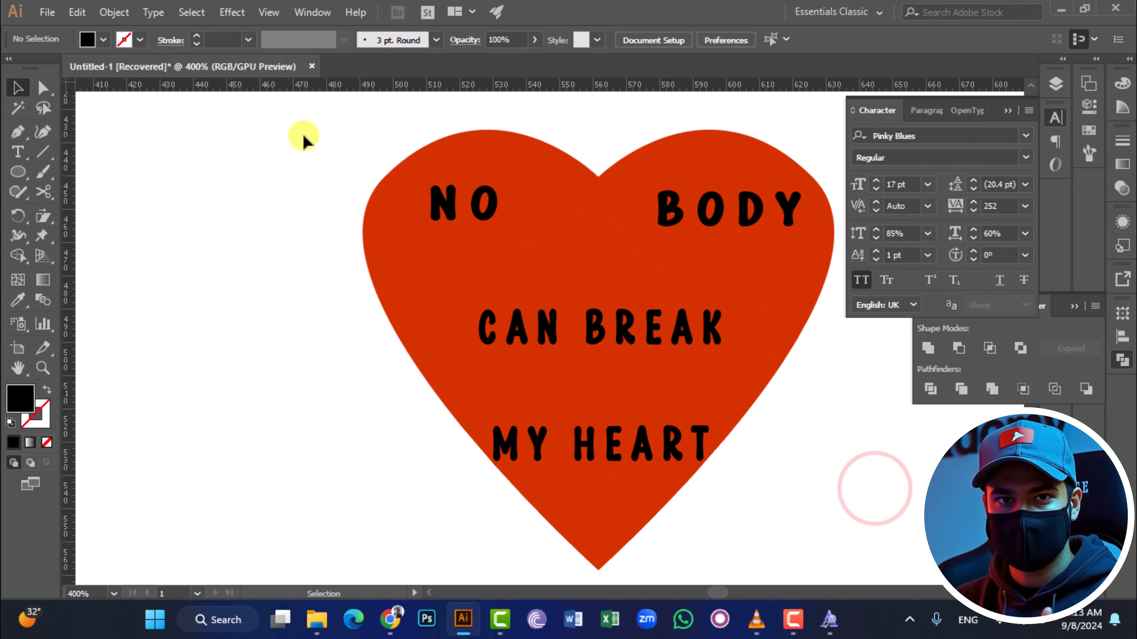
Bring the divided heart group forward in the stacking order, in front of all the text.
click(382, 230)
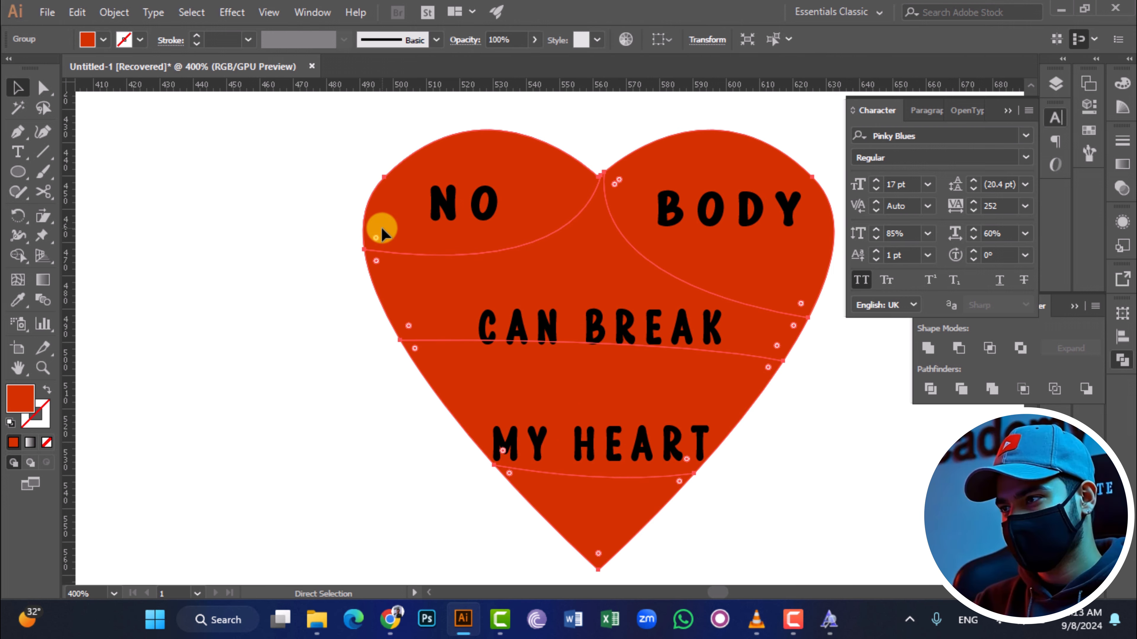
key(ctrl+bracketright)
key(ctrl+bracketright)
key(ctrl+bracketright)
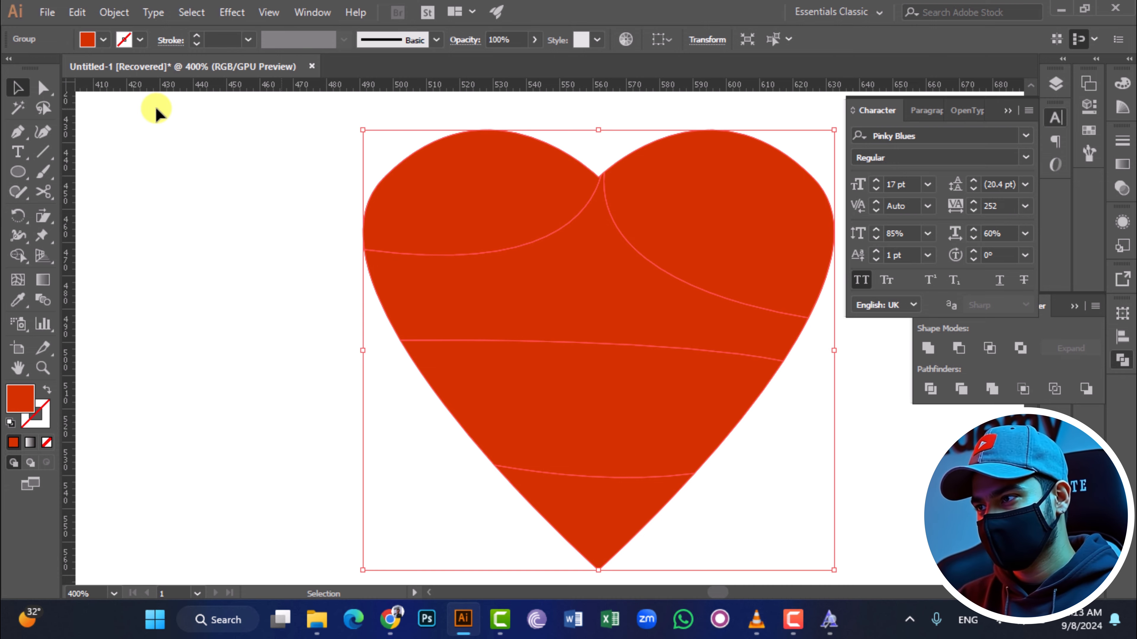
Try to envelope-distort all the text and the heart group together with the top object, and undo it.
drag(156, 106, 845, 553)
click(115, 12)
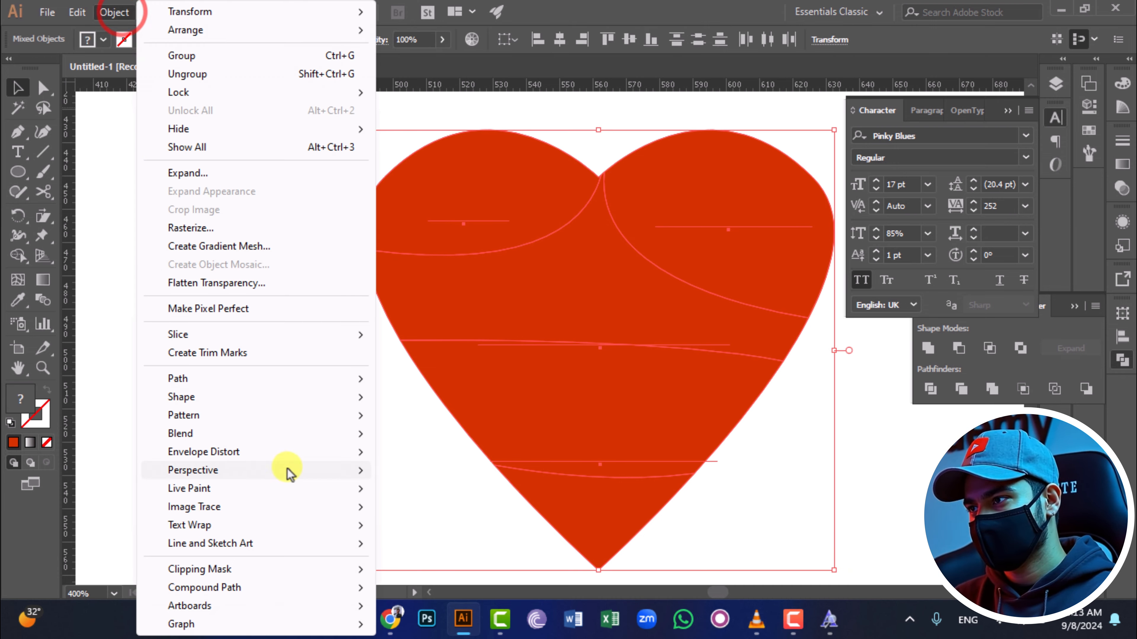
mouse_move(292, 454)
click(474, 488)
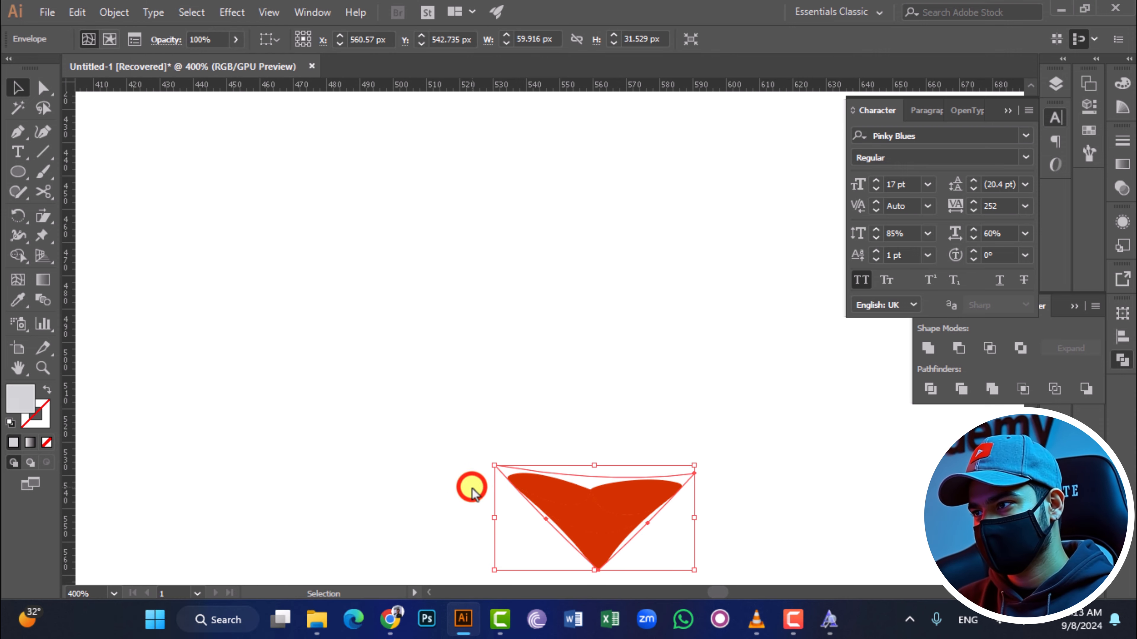
key(ctrl+z)
Envelope-distort the NO text into the heart's upper-left section, using that section as the top object.
click(276, 360)
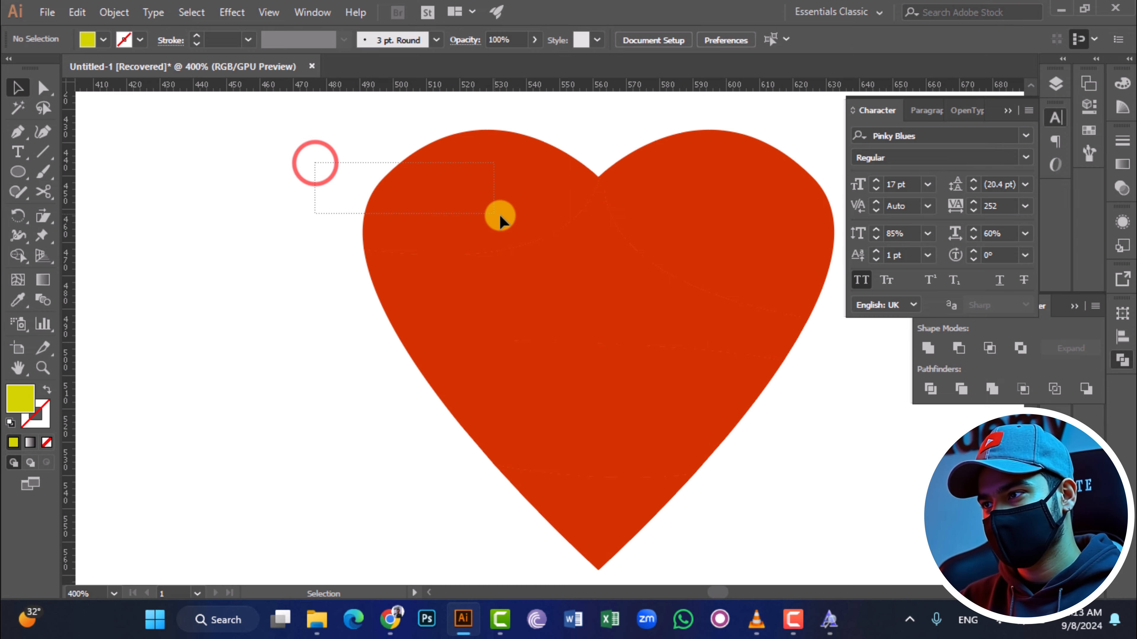
key(ctrl+a)
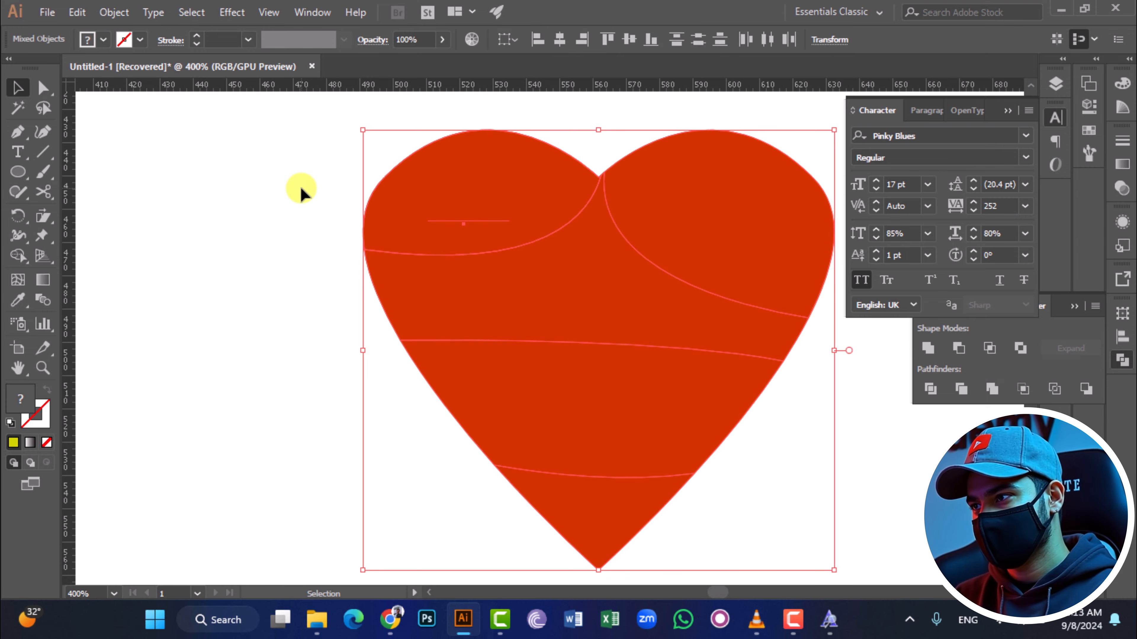
click(47, 87)
click(193, 186)
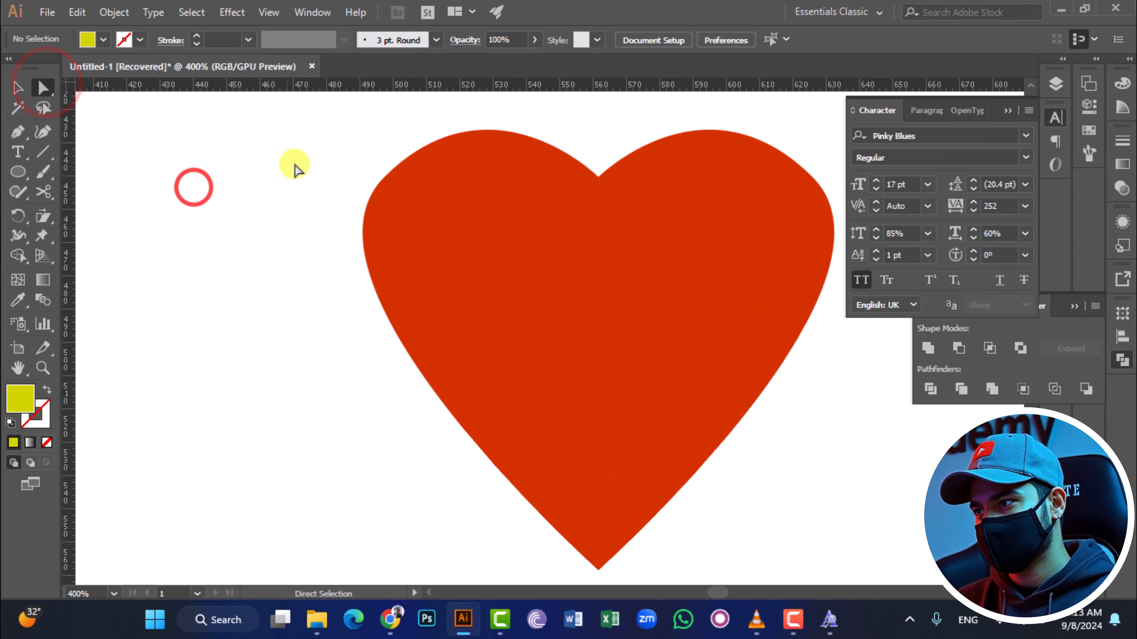
drag(310, 160, 463, 214)
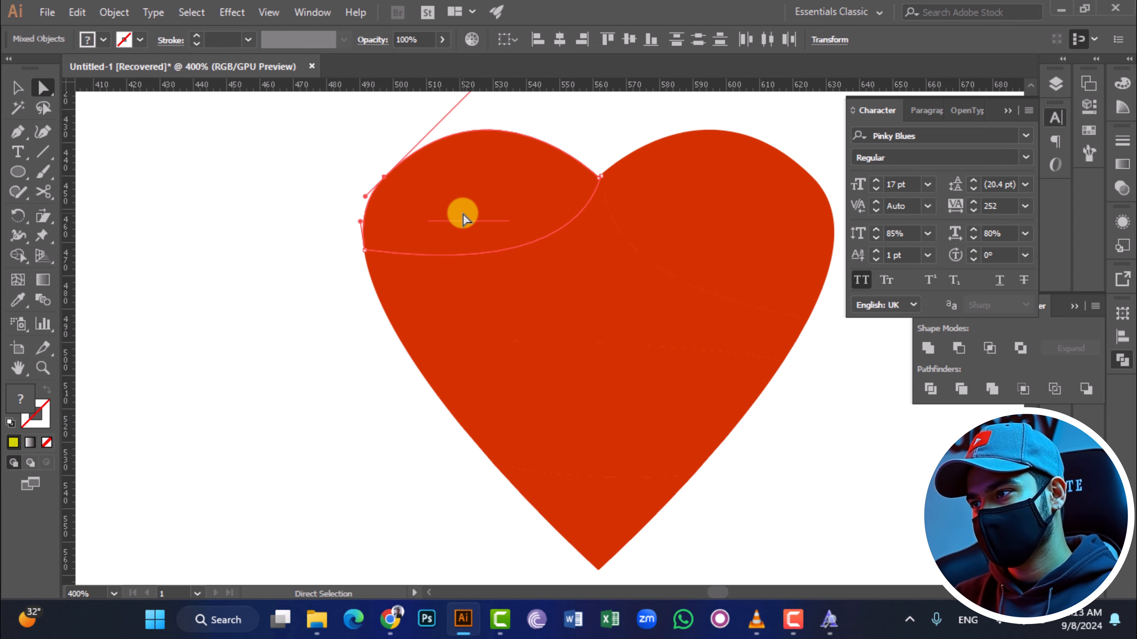
key(ctrl)
key(ctrl+alt+c)
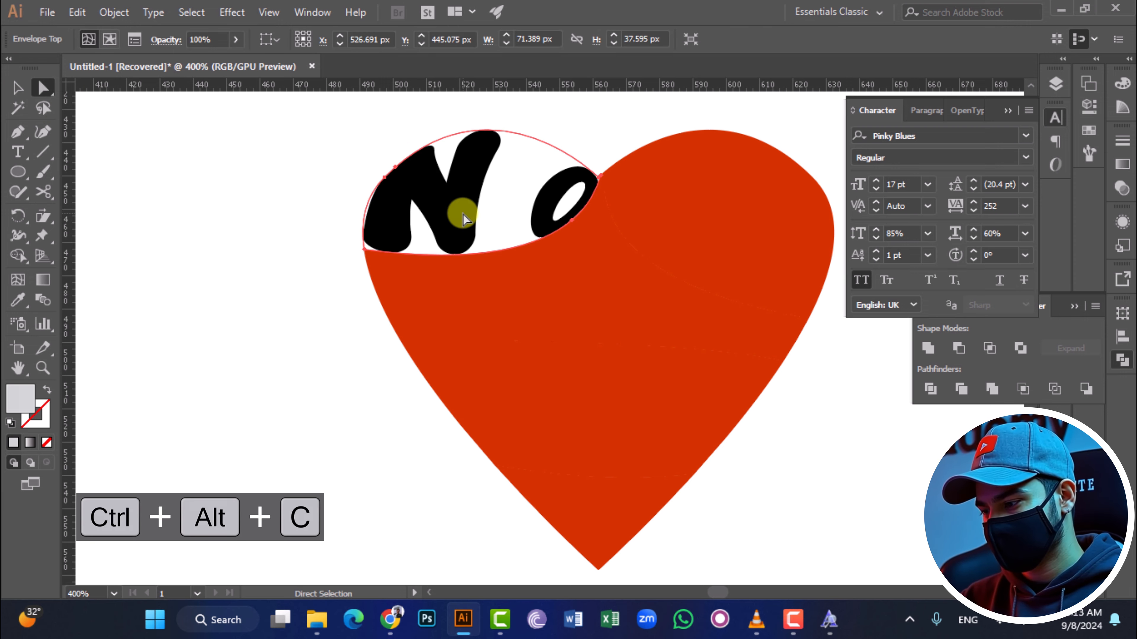
Envelope-distort BODY into the heart's upper-right section and CAN BREAK into the wide section below, using each section as the top object.
click(699, 195)
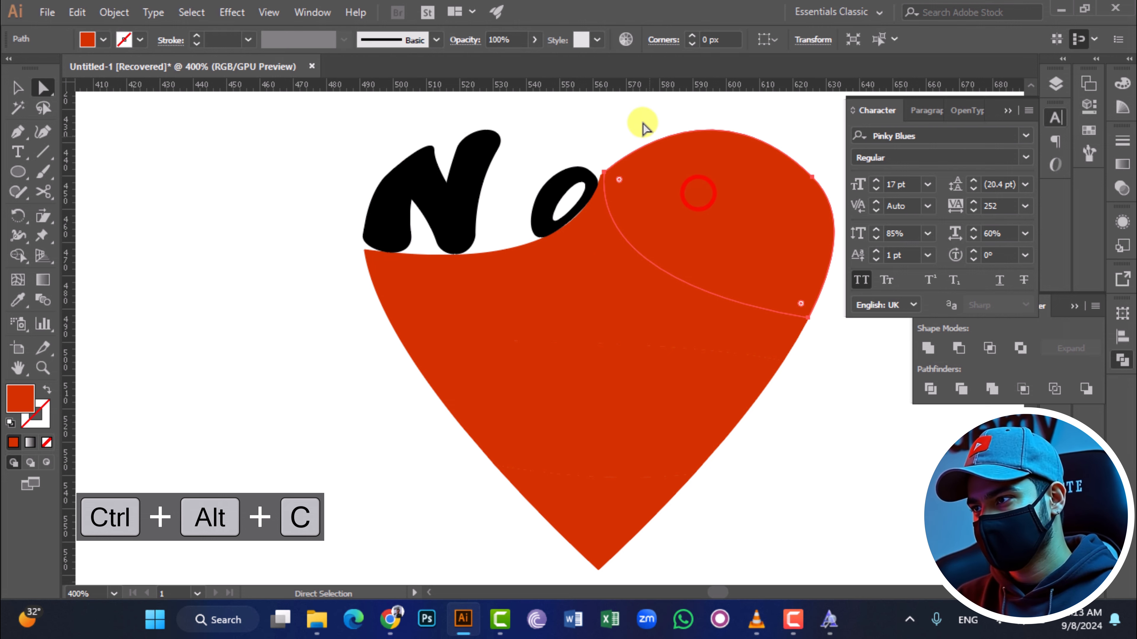
drag(632, 107, 801, 237)
key(ctrl)
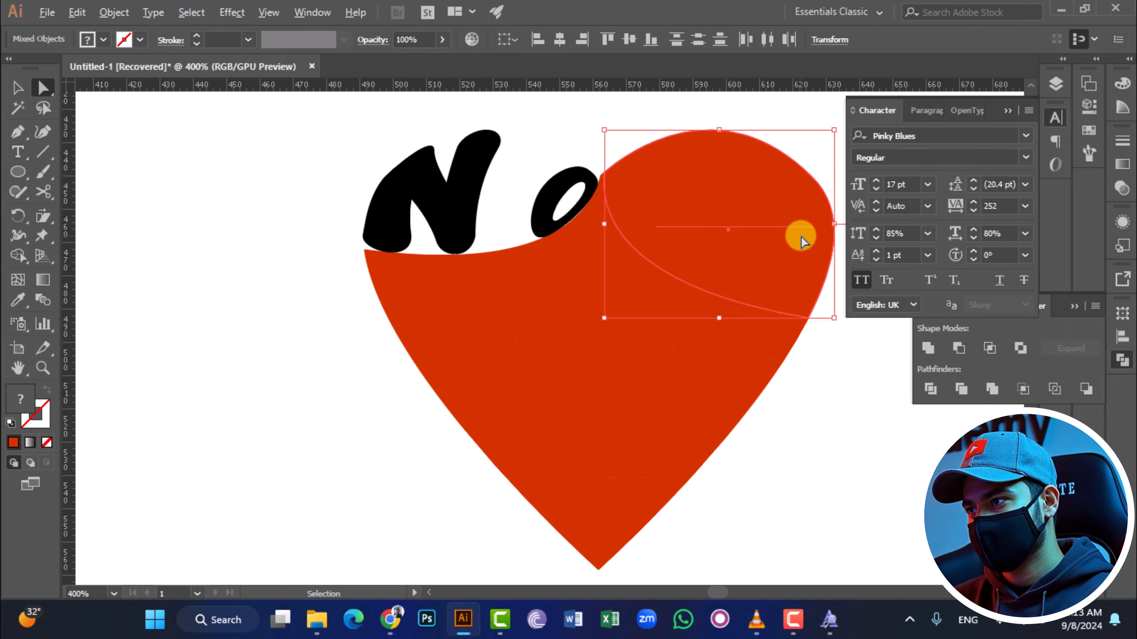
key(ctrl+alt+c)
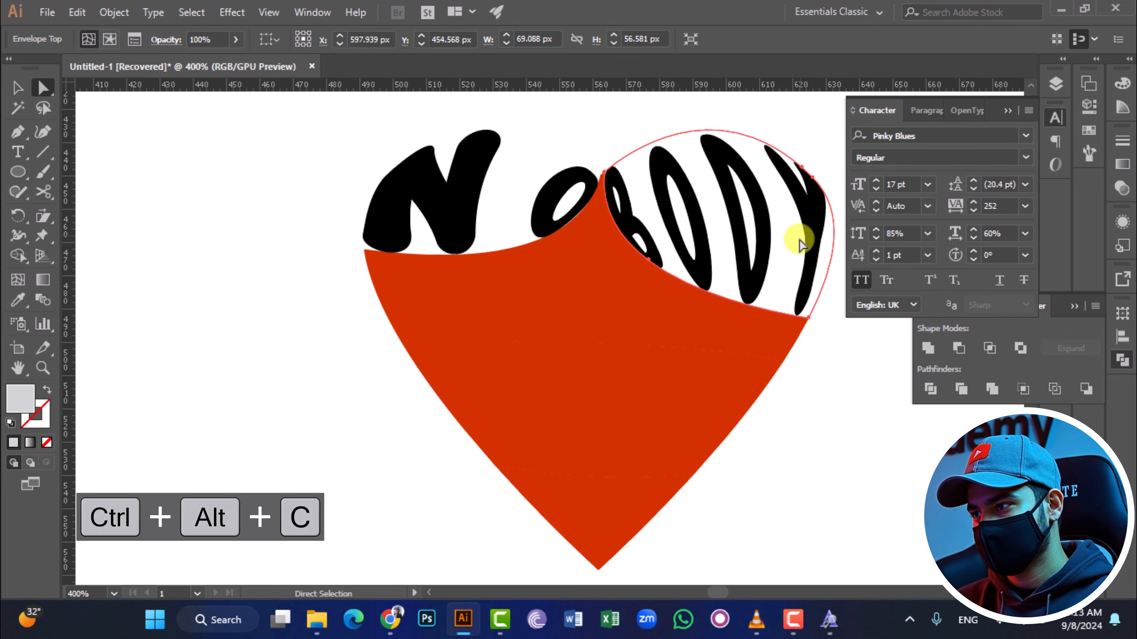
drag(616, 308, 625, 308)
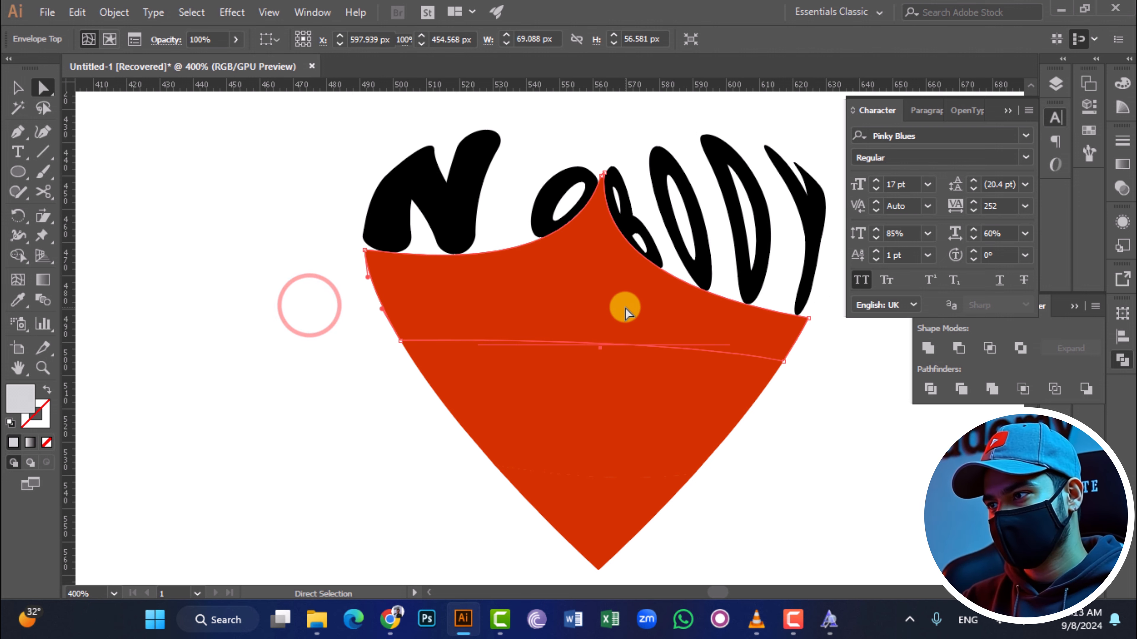
key(ctrl+alt+c)
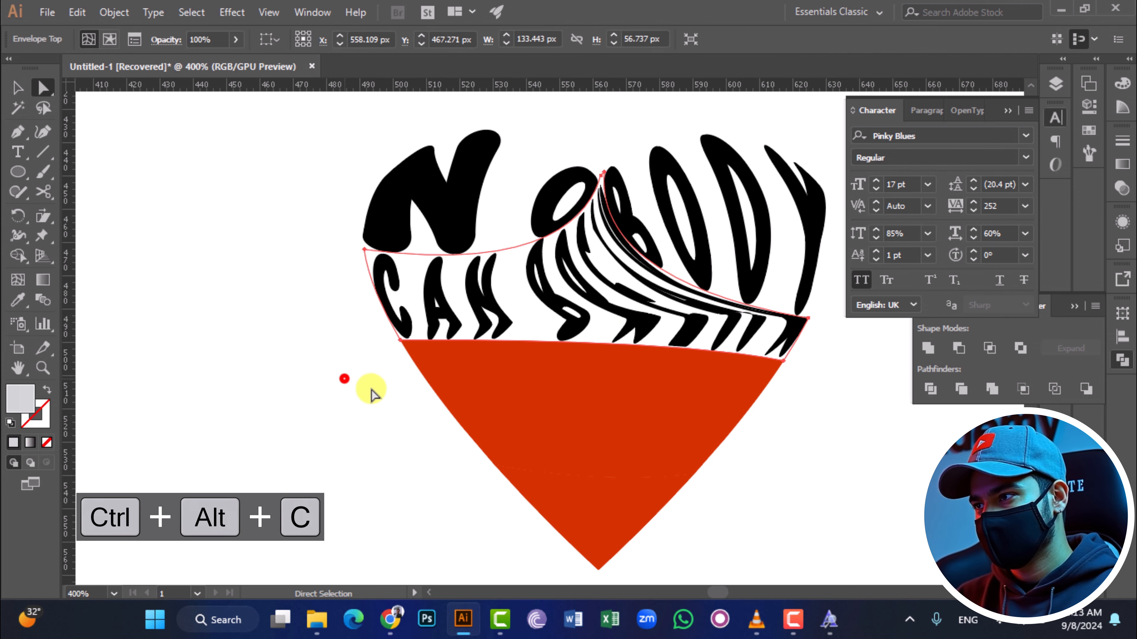
Try to envelope-distort MY HEART with both remaining lower heart sections selected, and undo it.
drag(371, 394, 761, 519)
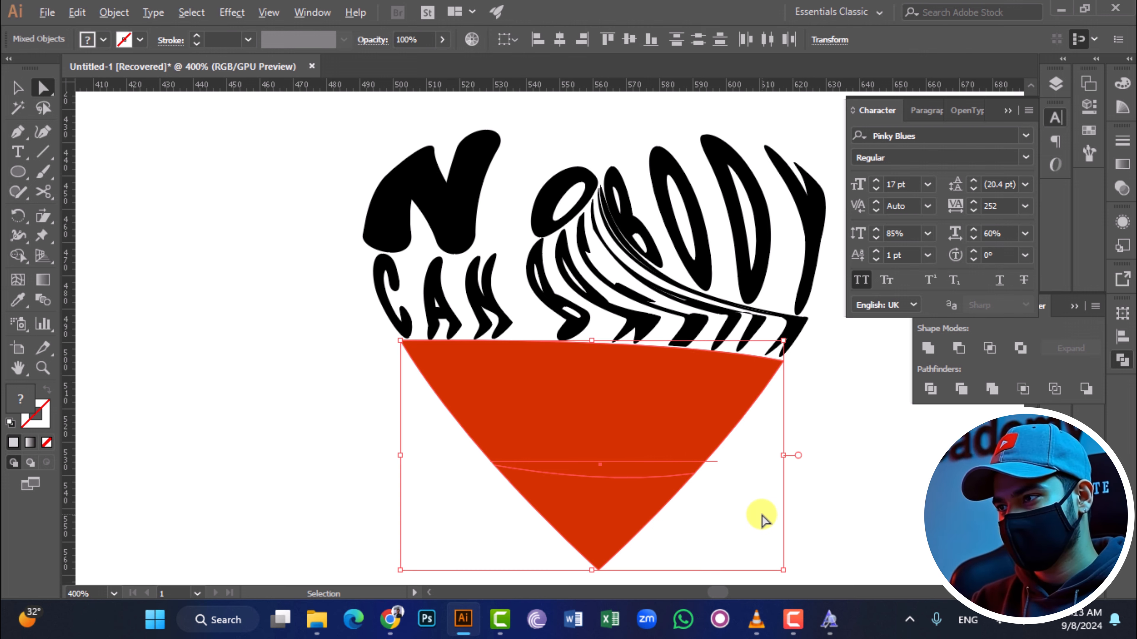
key(ctrl+alt+c)
key(ctrl+z)
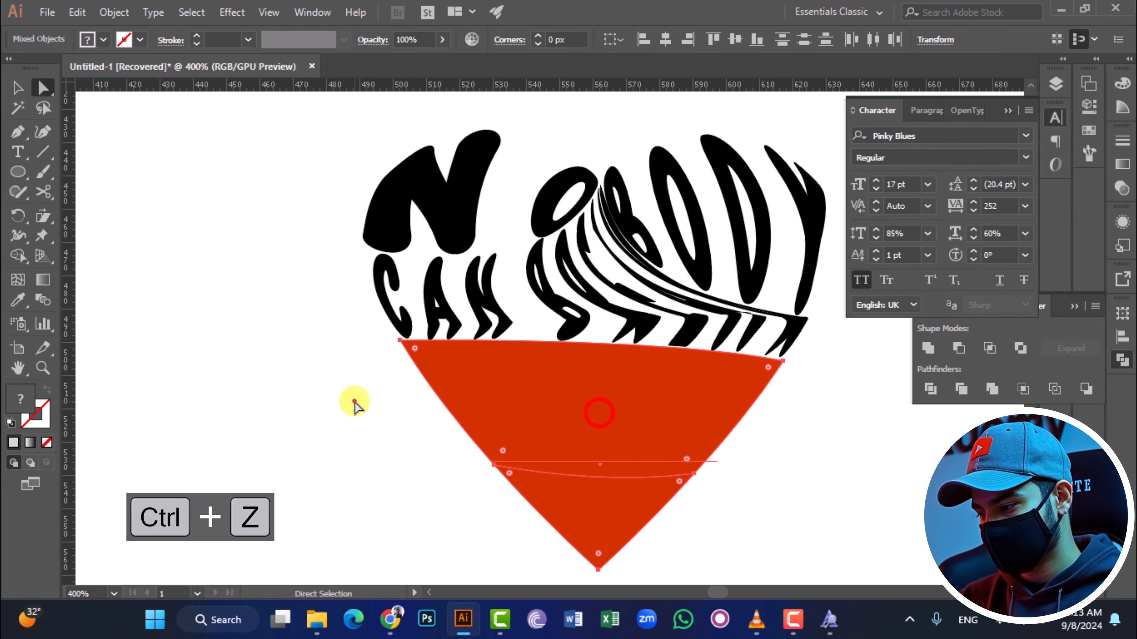
Envelope-distort MY HEART into the heart section directly above the bottom tip, leaving the tip out of the selection.
drag(653, 404, 549, 421)
key(ctrl+z)
key(ctrl+z)
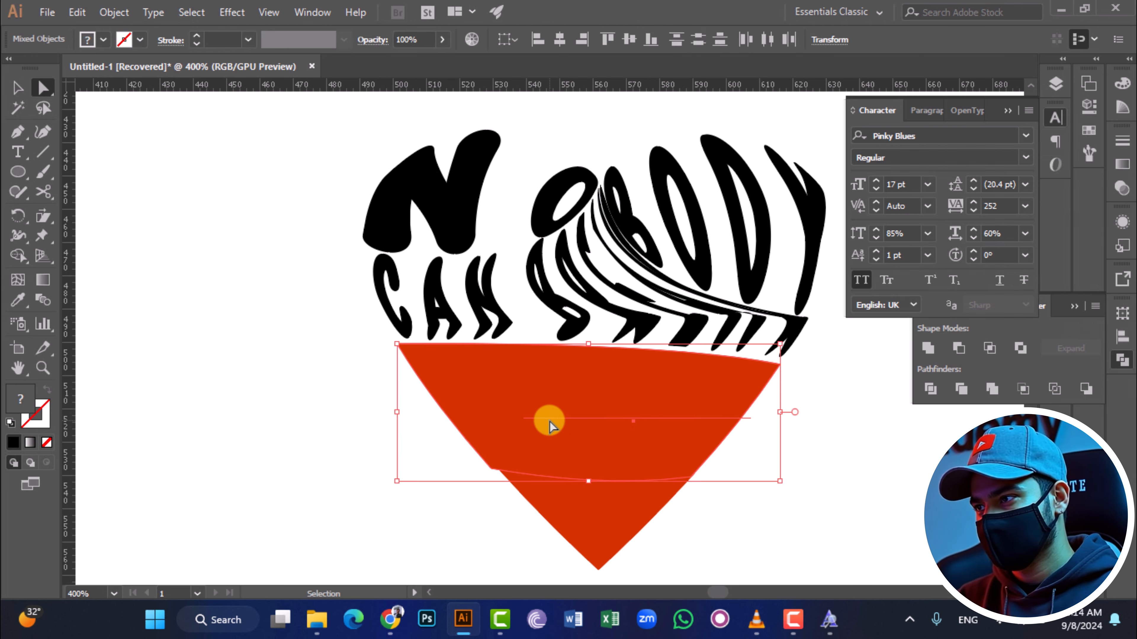
key(ctrl+alt+c)
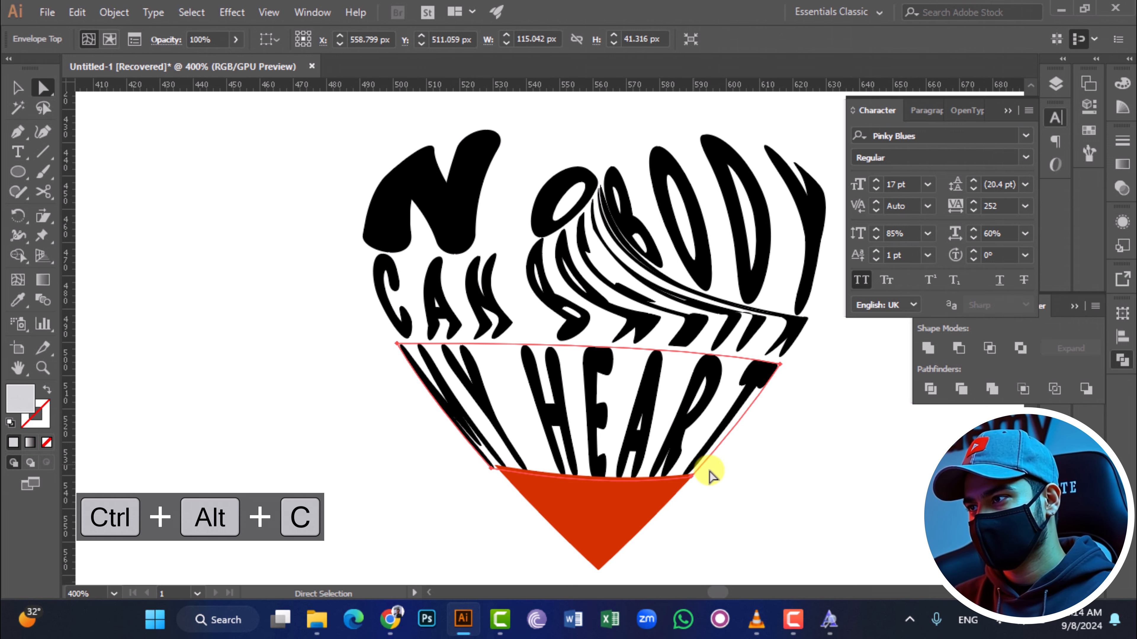
click(803, 483)
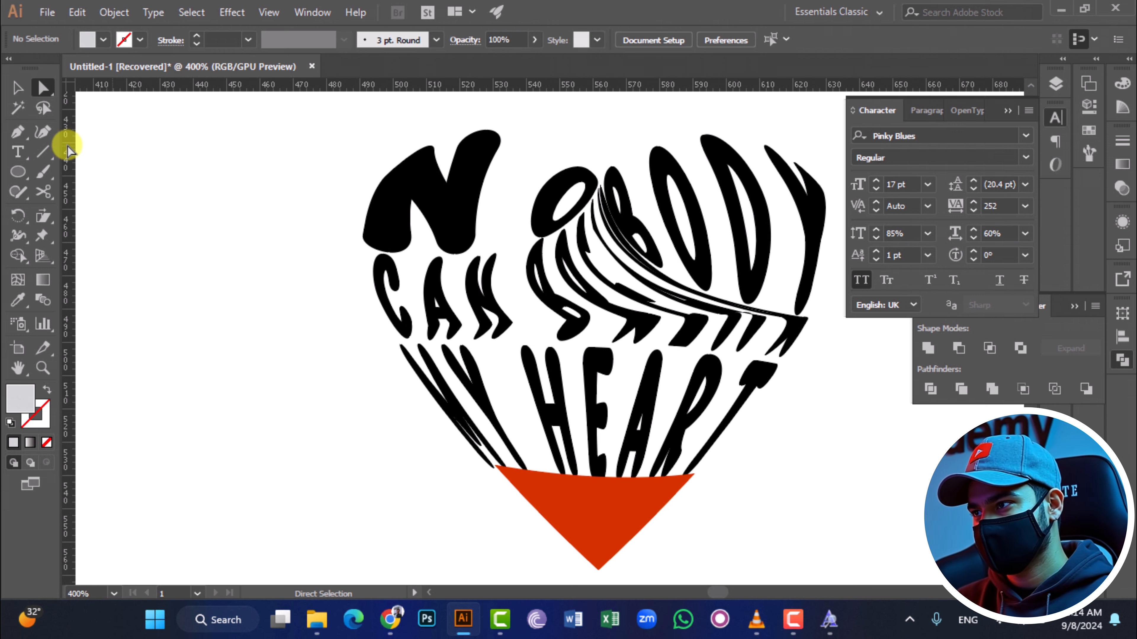
Add the text <3 and envelope-distort it into the heart's triangular bottom tip.
key(t)
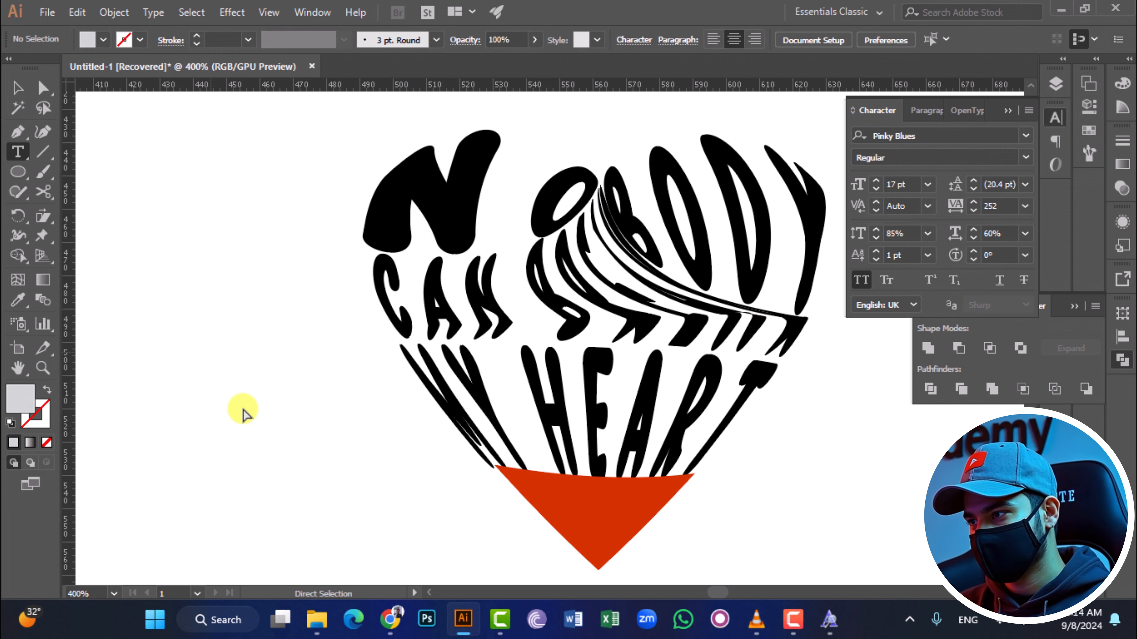
click(243, 413)
text(<3)
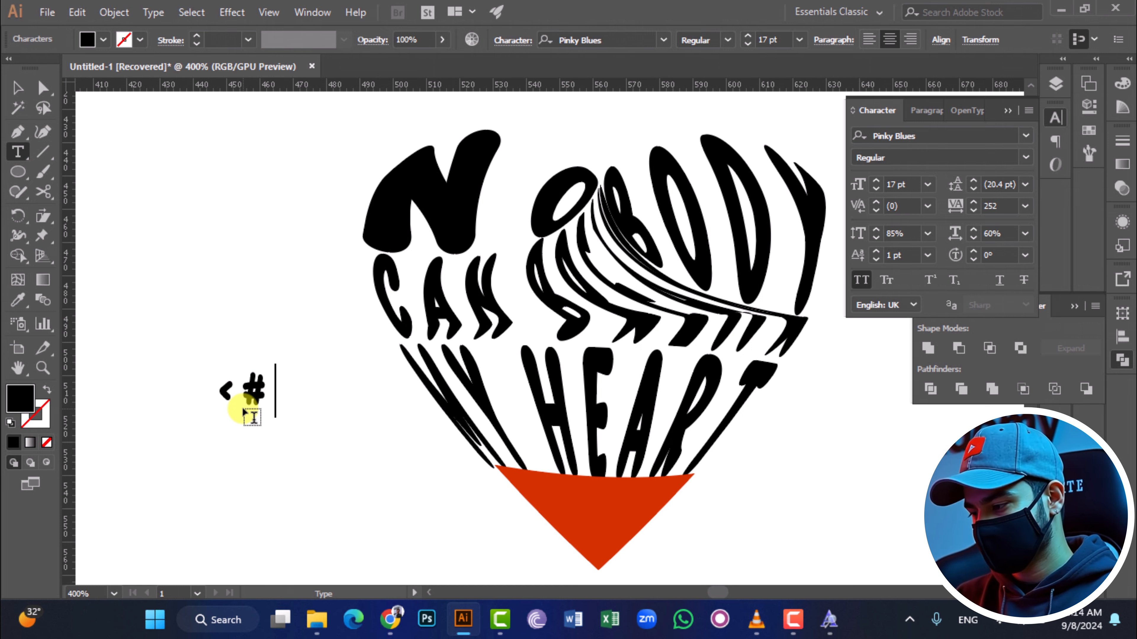
click(17, 88)
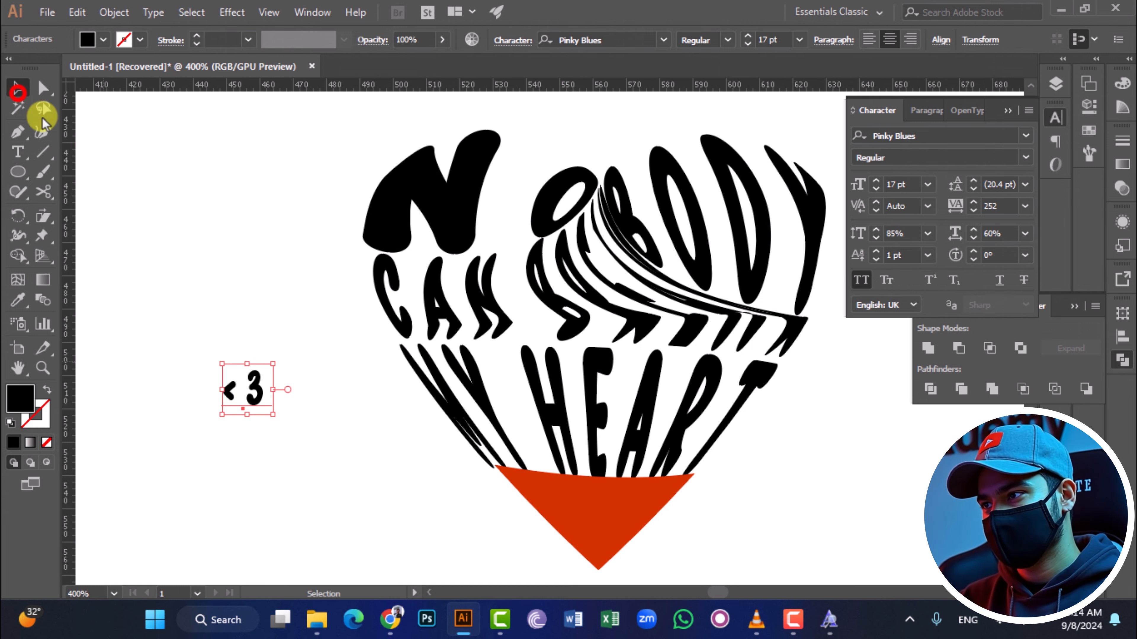
drag(248, 388, 599, 514)
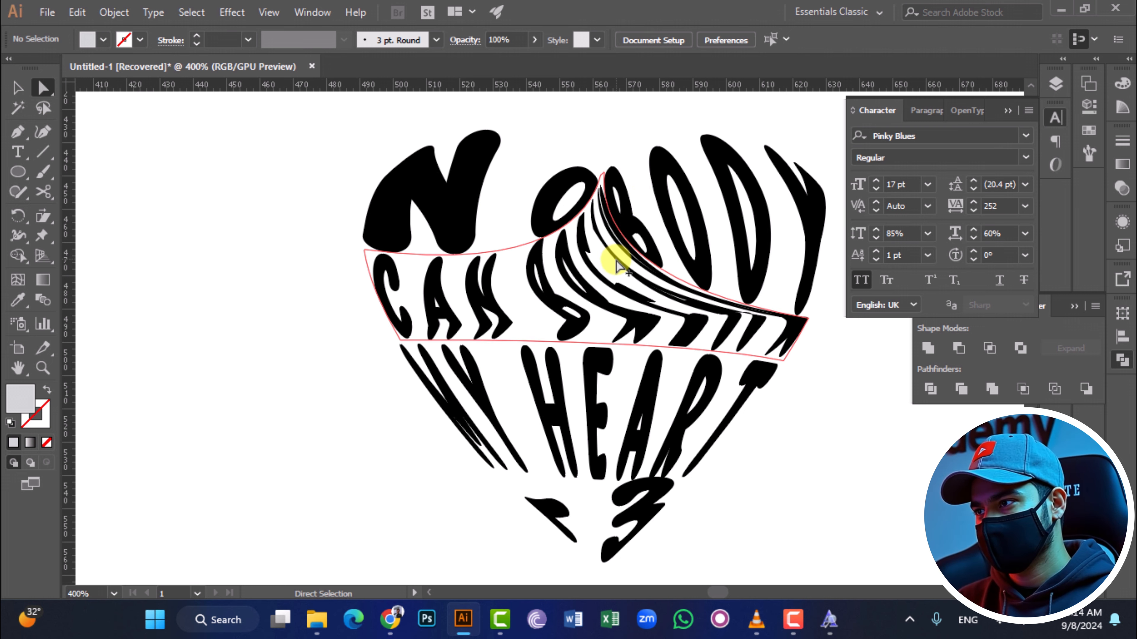
scroll(616, 254, down, 1)
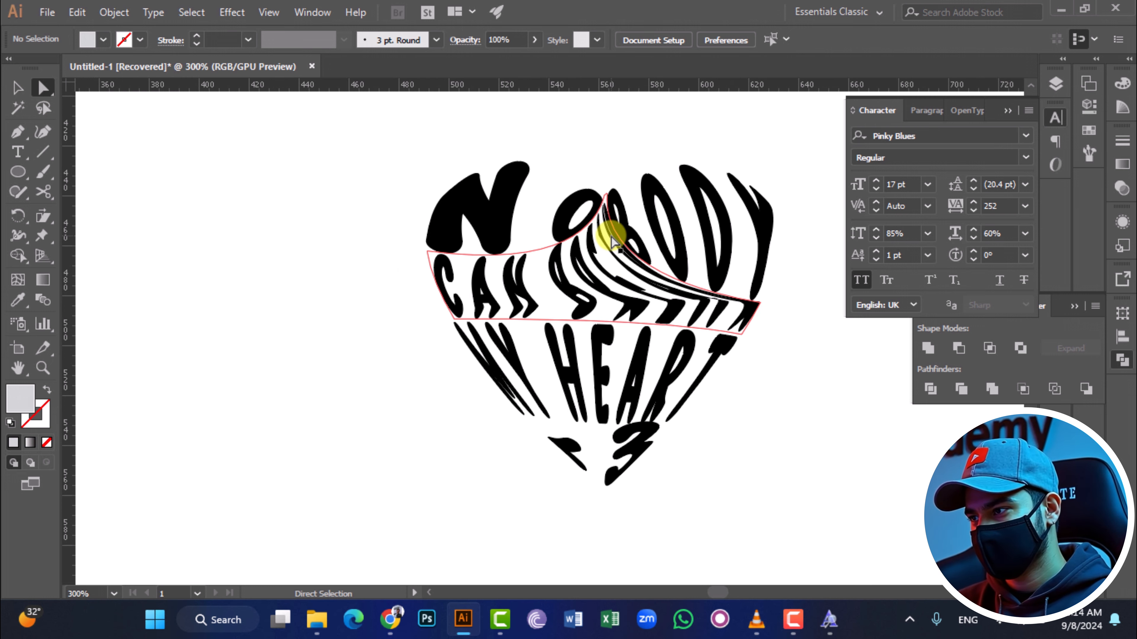